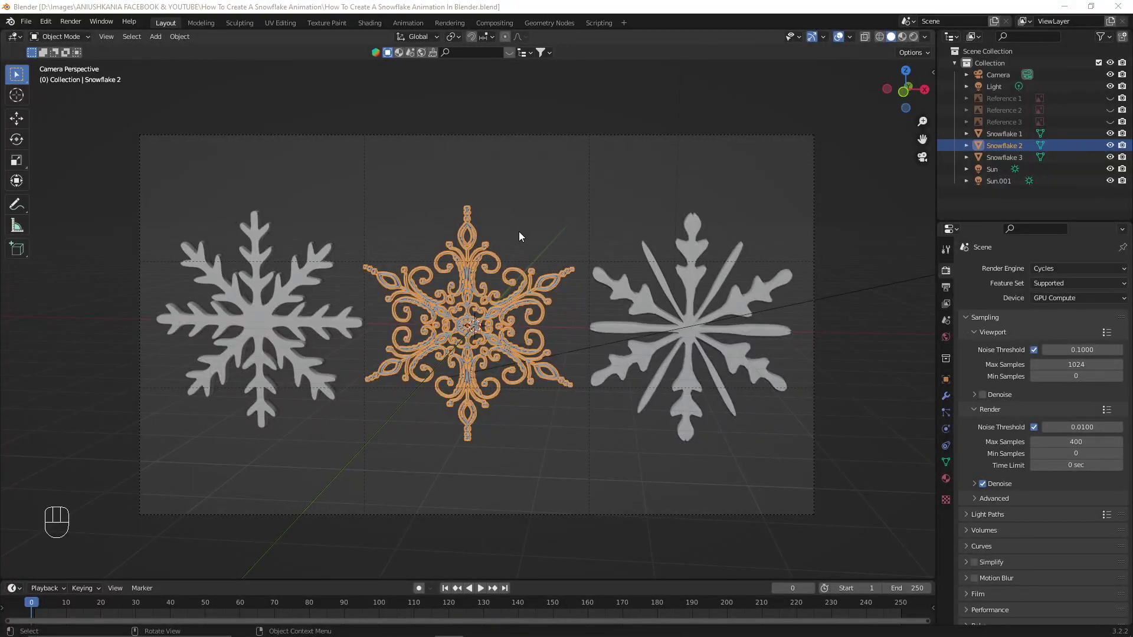
Orbit and zoom out of the camera view, then select the snowflakes, ending on Snowflake 1
middle_drag(519, 231, 521, 300)
scroll(565, 265, down, 2)
click(367, 300)
click(485, 305)
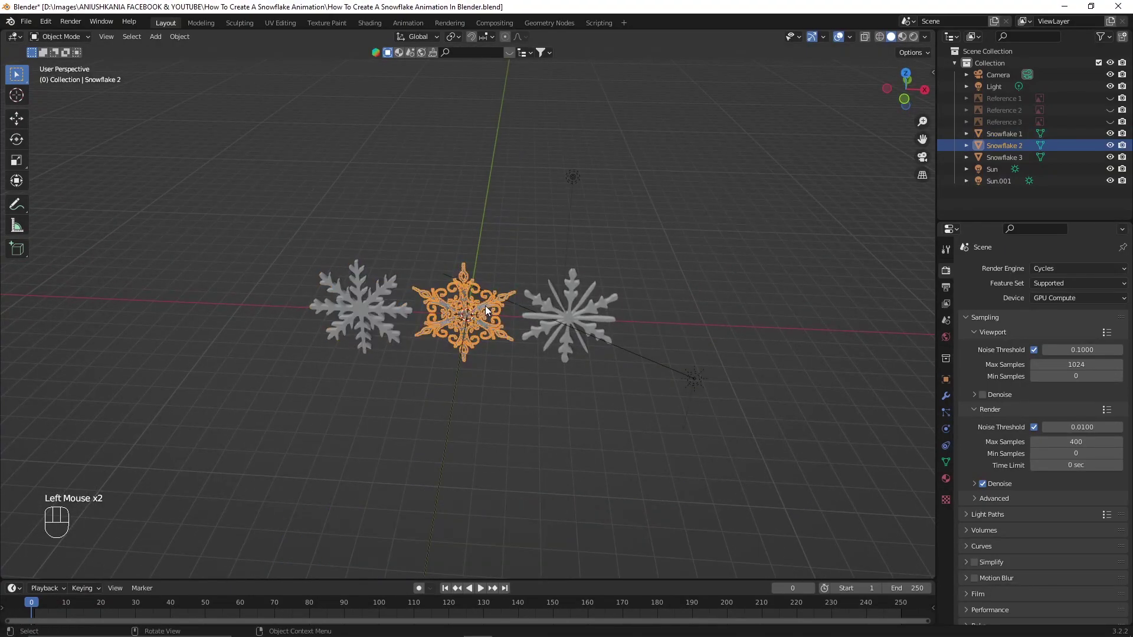
click(357, 310)
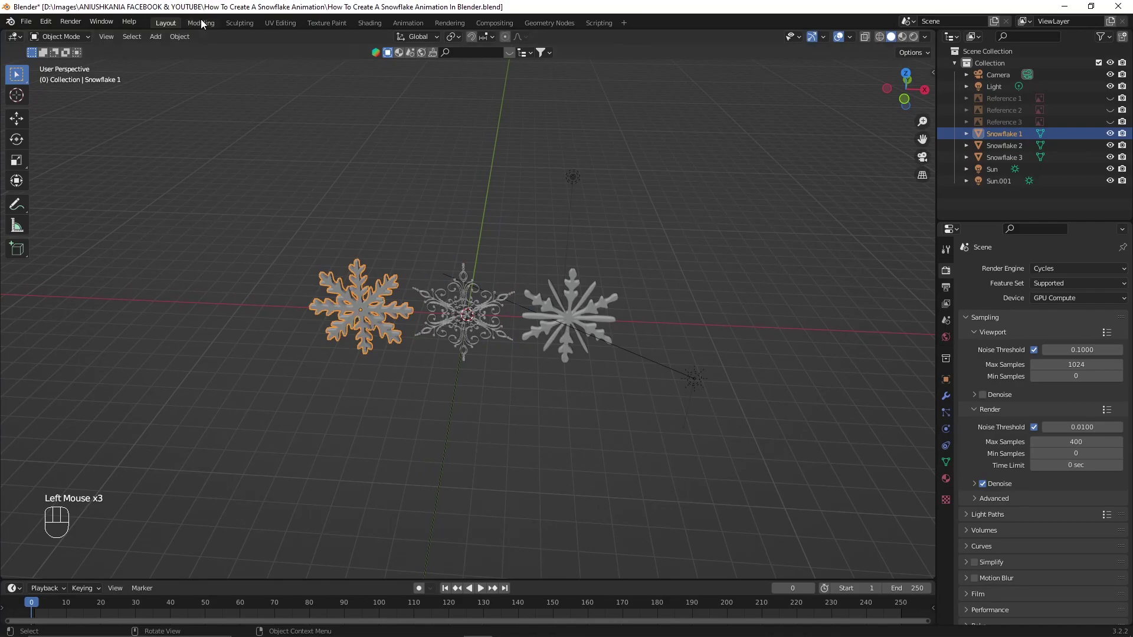
Set the origin to geometry on Snowflake 1, Snowflake 2 and Snowflake 3
click(183, 38)
mouse_move(214, 62)
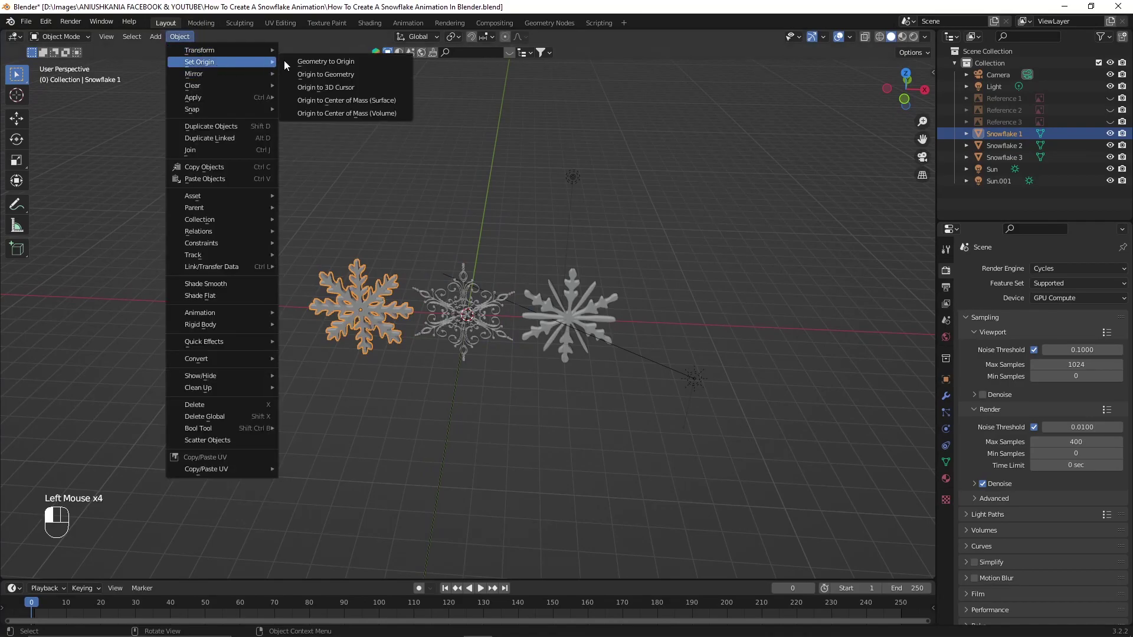
click(343, 72)
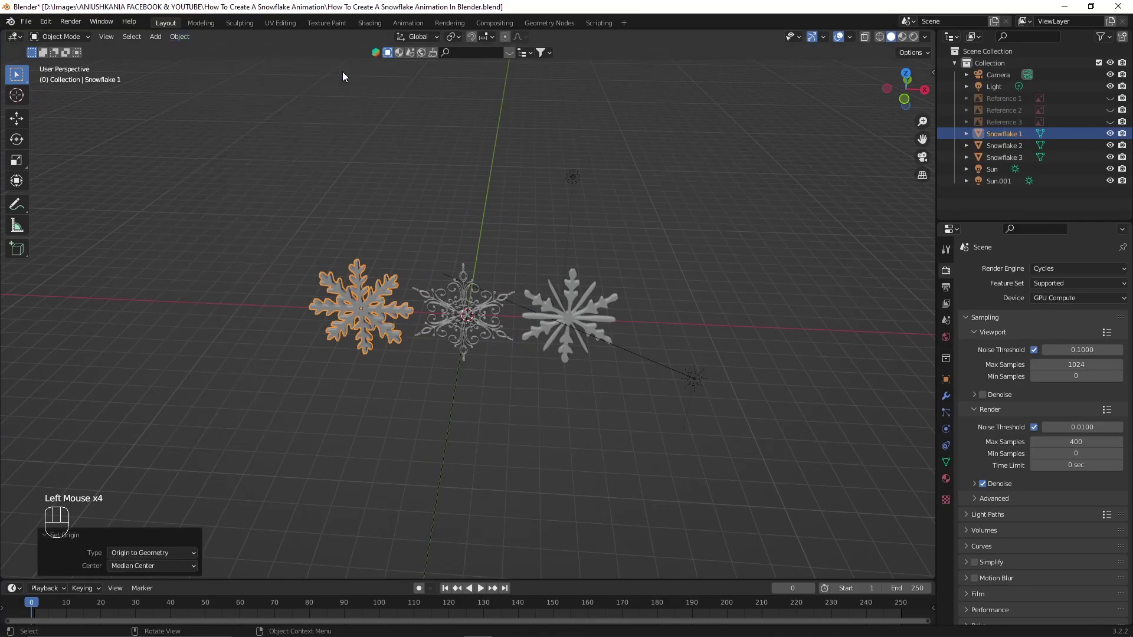
click(483, 299)
key(q)
click(483, 299)
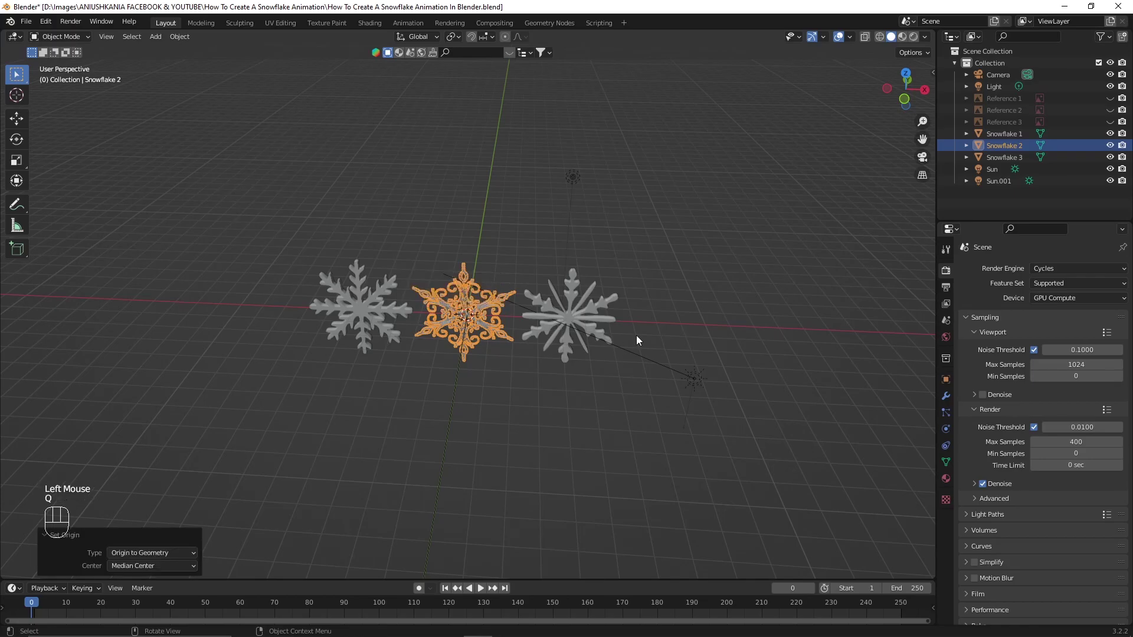
click(580, 306)
key(q)
click(581, 306)
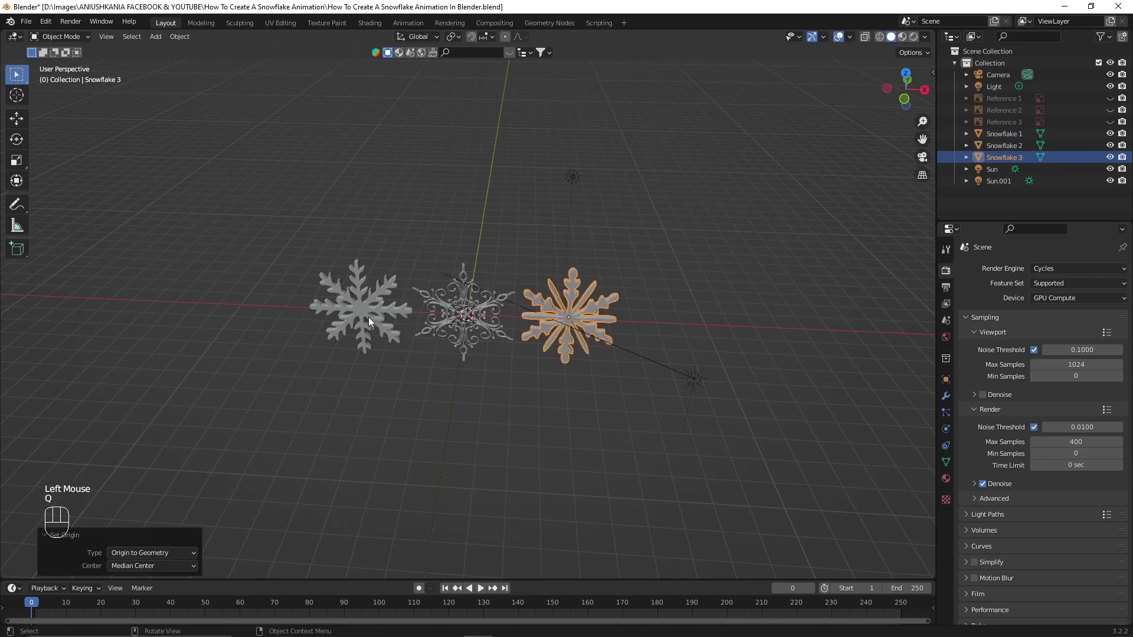
Select all three snowflakes and move them to a new position together
click(366, 315)
shift+click(502, 315)
shift+click(598, 298)
scroll(593, 299, down, 2)
key(g)
click(273, 336)
Snap Snowflake 1 to the 3D cursor, apply all transforms, and move it left along X
click(171, 301)
key(shift+s)
click(342, 290)
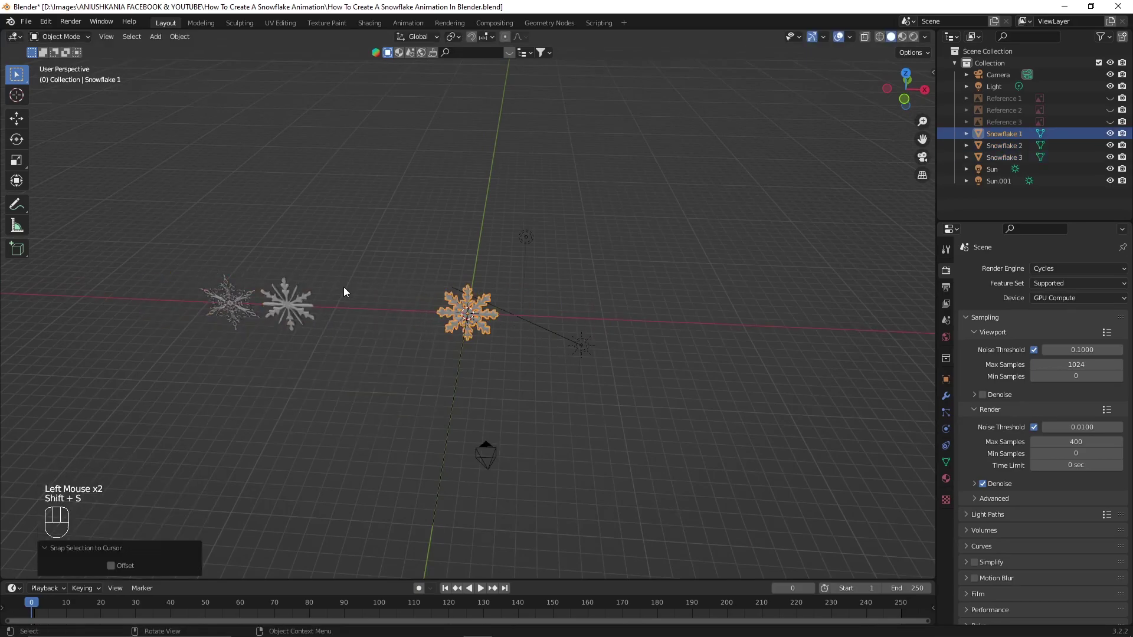
key(ctrl+a)
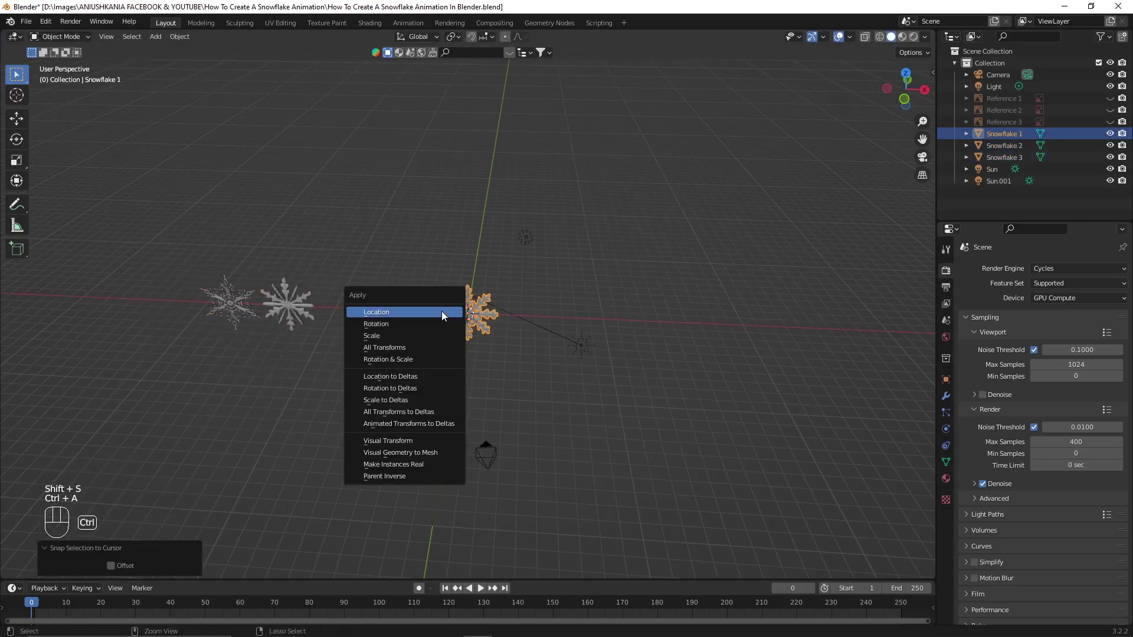
click(438, 345)
key(g)
key(x)
click(177, 349)
Snap Snowflake 2 to the cursor, apply all transforms, and place it beside Snowflake 1
click(230, 302)
key(shift+s)
click(392, 322)
key(ctrl+a)
click(410, 298)
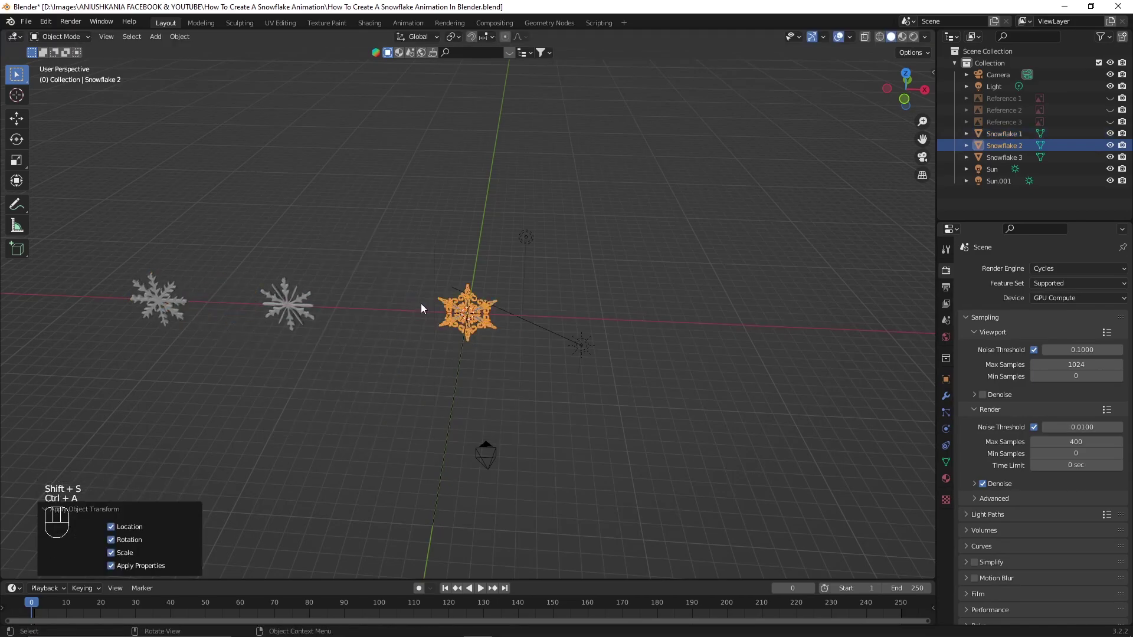
key(g)
click(221, 335)
Snap Snowflake 3 to the cursor, apply all transforms, and place it along X next to the others
click(287, 303)
key(shift+s)
click(416, 298)
key(ctrl+a)
click(418, 288)
key(g)
key(x)
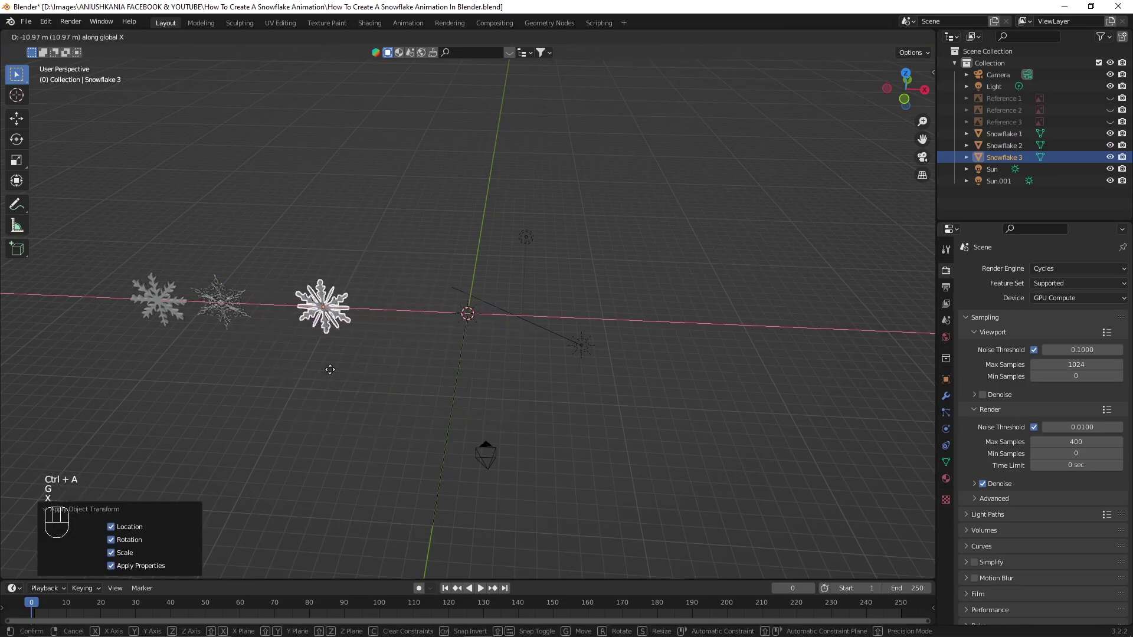
click(228, 313)
Move all three snowflakes into a new collection named 'Snowflakes'
drag(136, 265, 308, 317)
key(m)
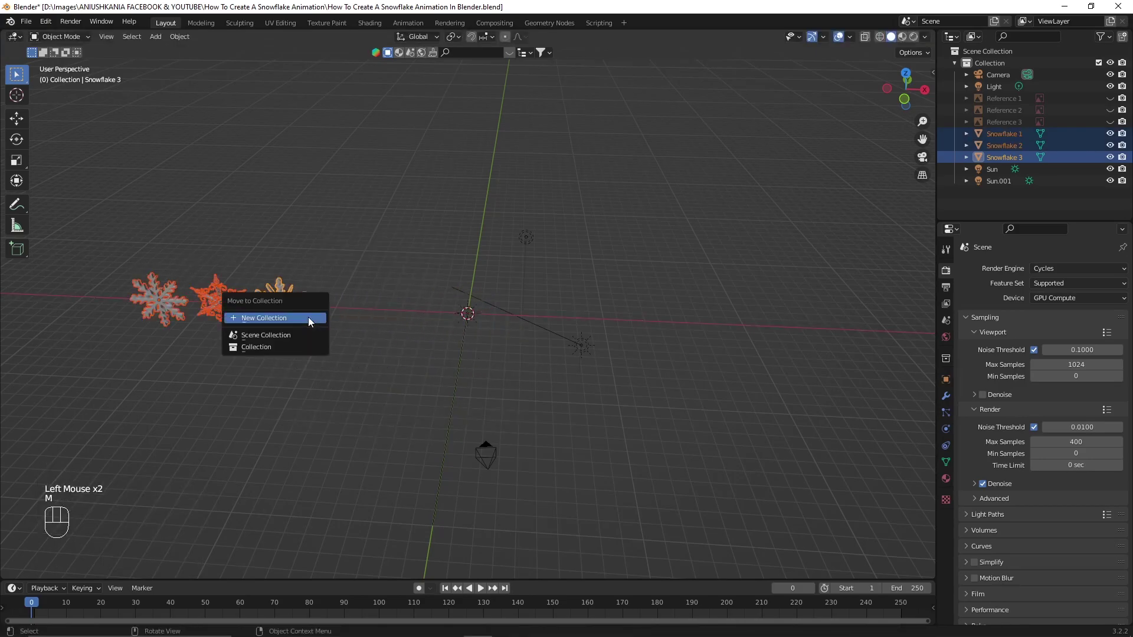
click(308, 318)
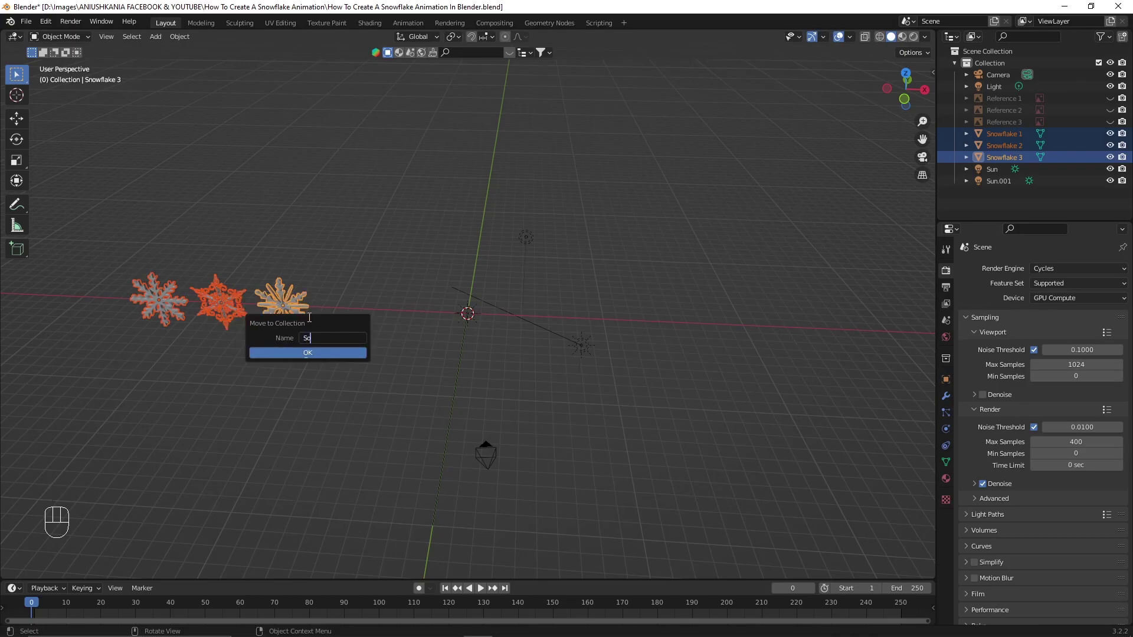
key(Return)
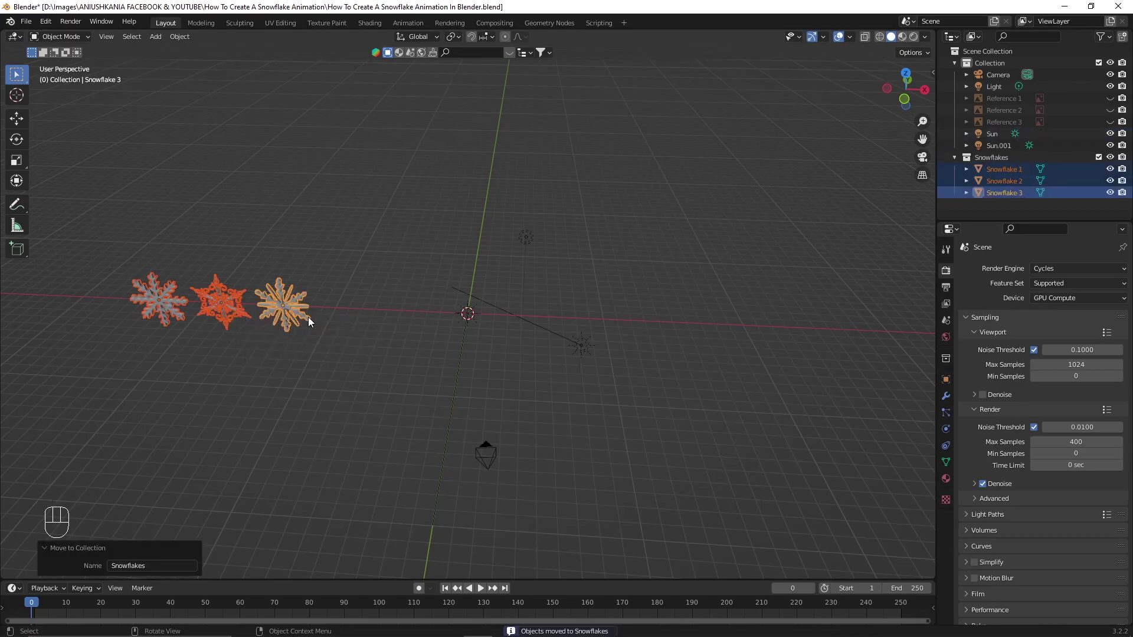
Add a mesh plane at the origin and scale it by 5
shift+scroll(479, 300, up, 2)
key(shift+a)
mouse_move(483, 300)
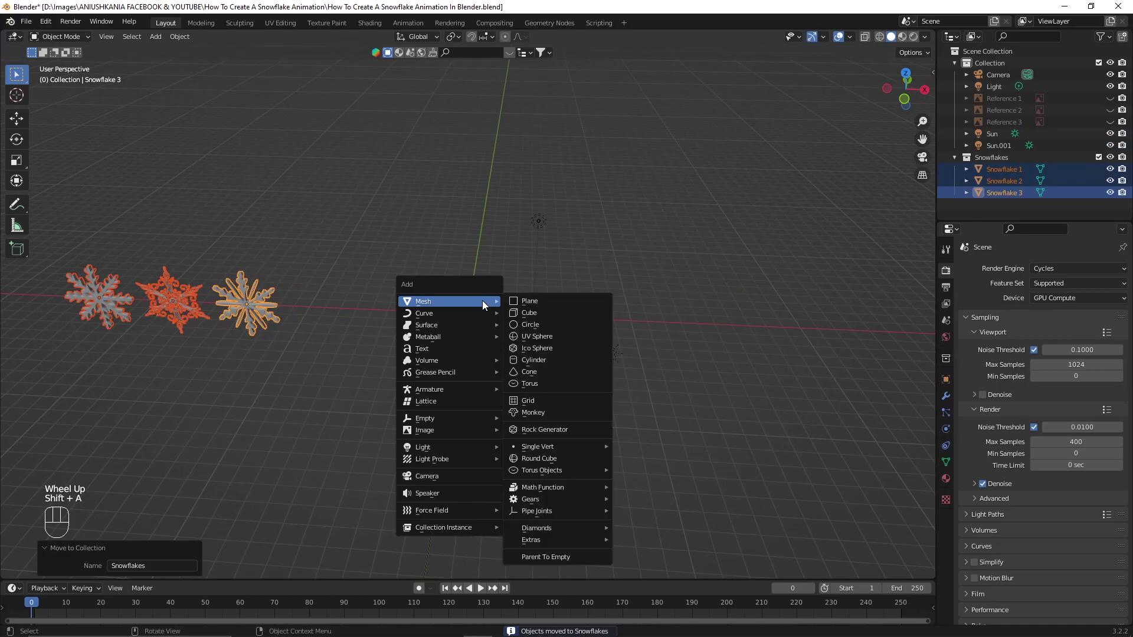
click(520, 299)
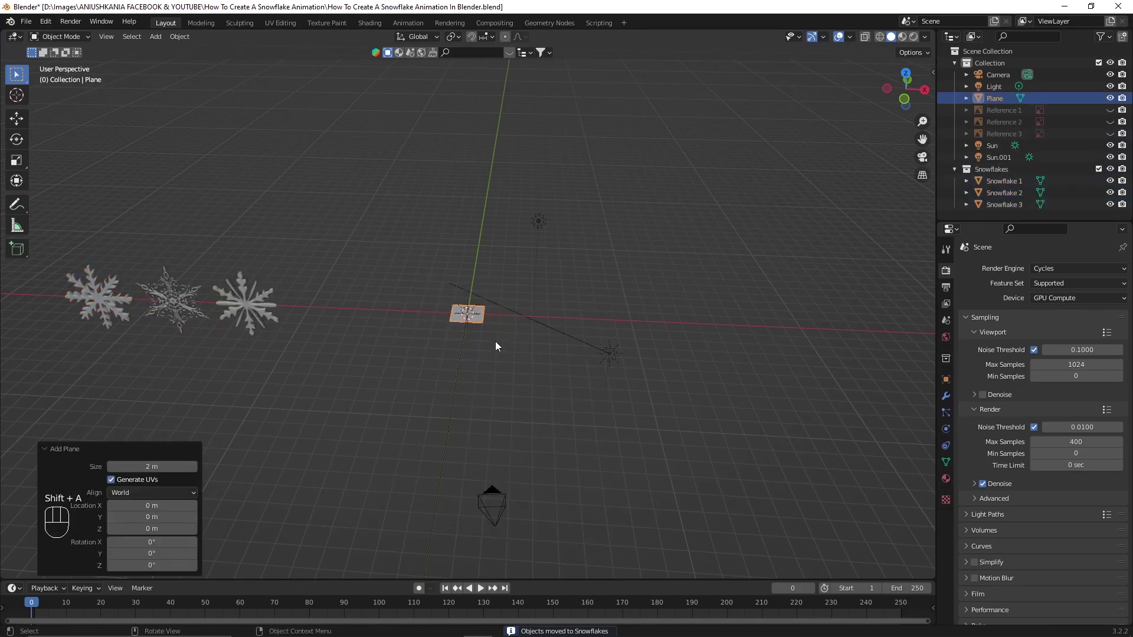
key(s)
key(KP_5)
key(Return)
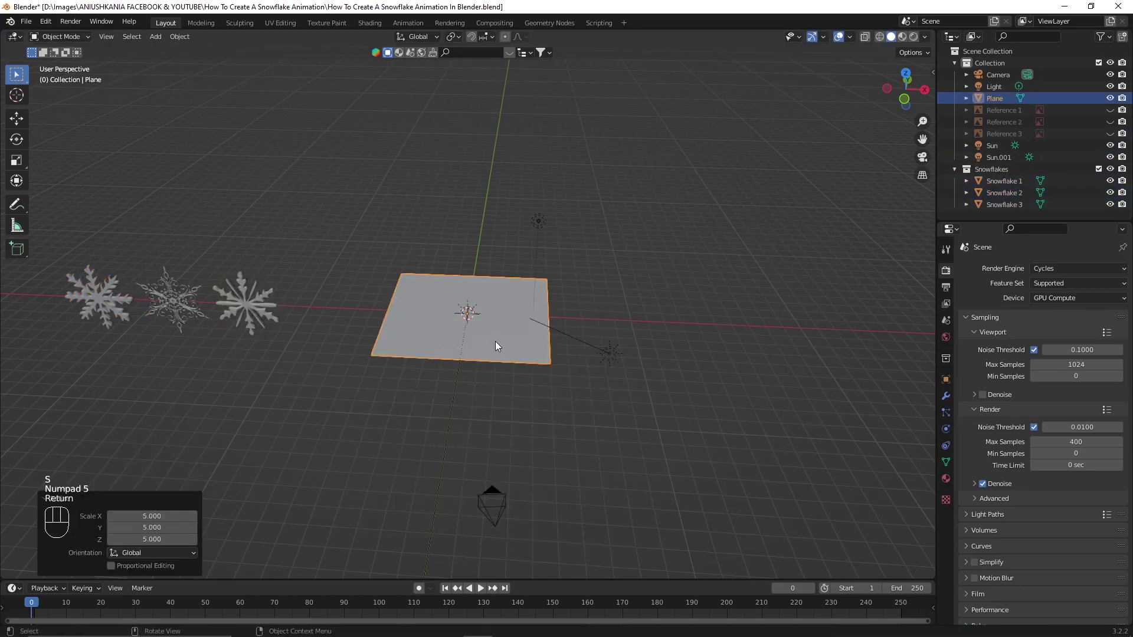
Raise the plane 12.652 m along Z above the snowflakes
key(g)
key(z)
click(587, 189)
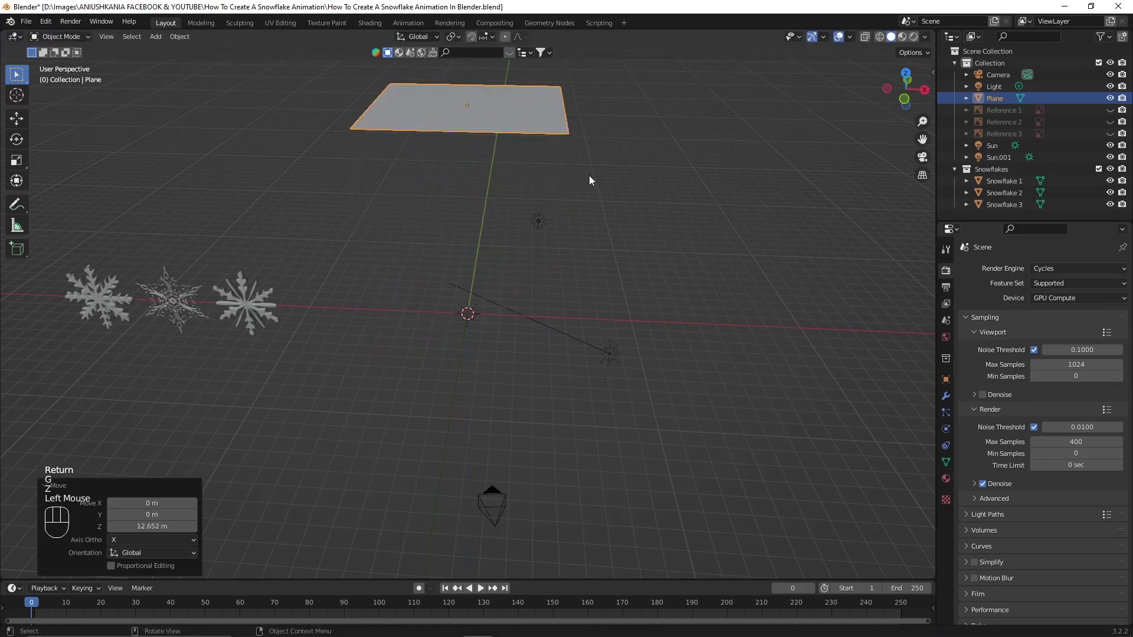
middle_drag(587, 192, 529, 369)
scroll(557, 289, up, 2)
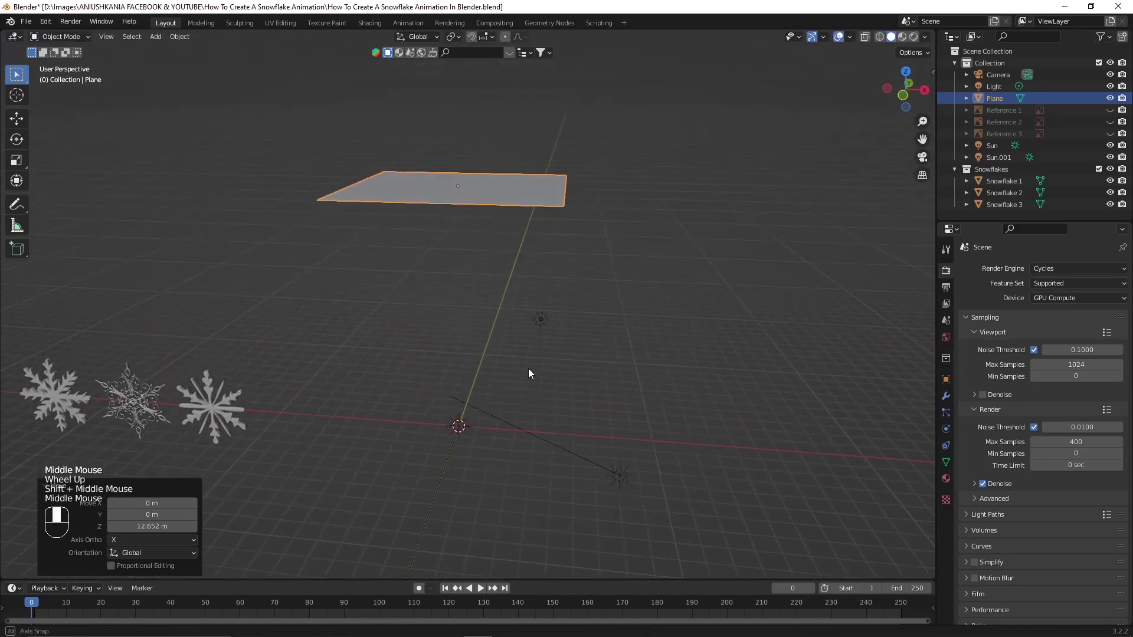
Add a particle system to the plane and name its settings and entry 'Snowflake Animation'
click(945, 414)
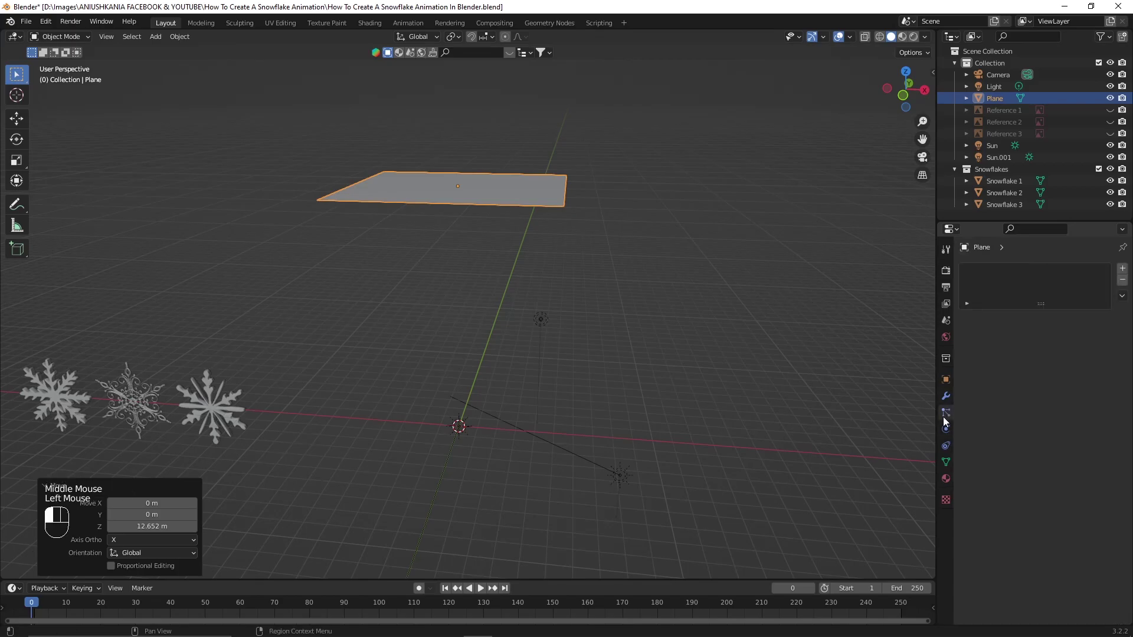
click(1122, 268)
click(1043, 316)
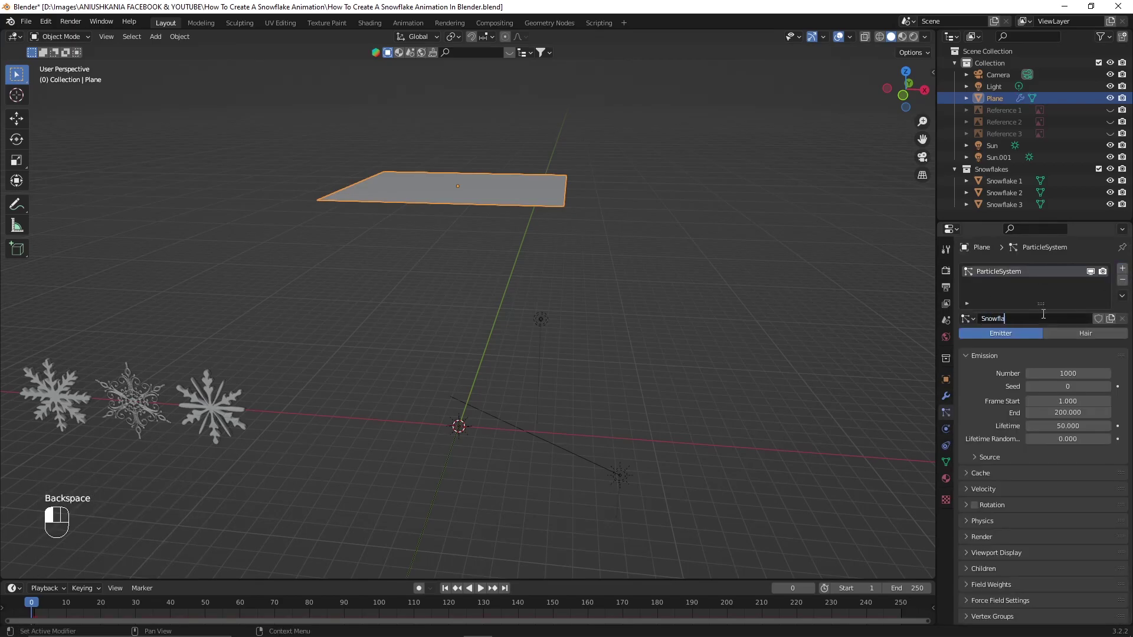
click(1043, 319)
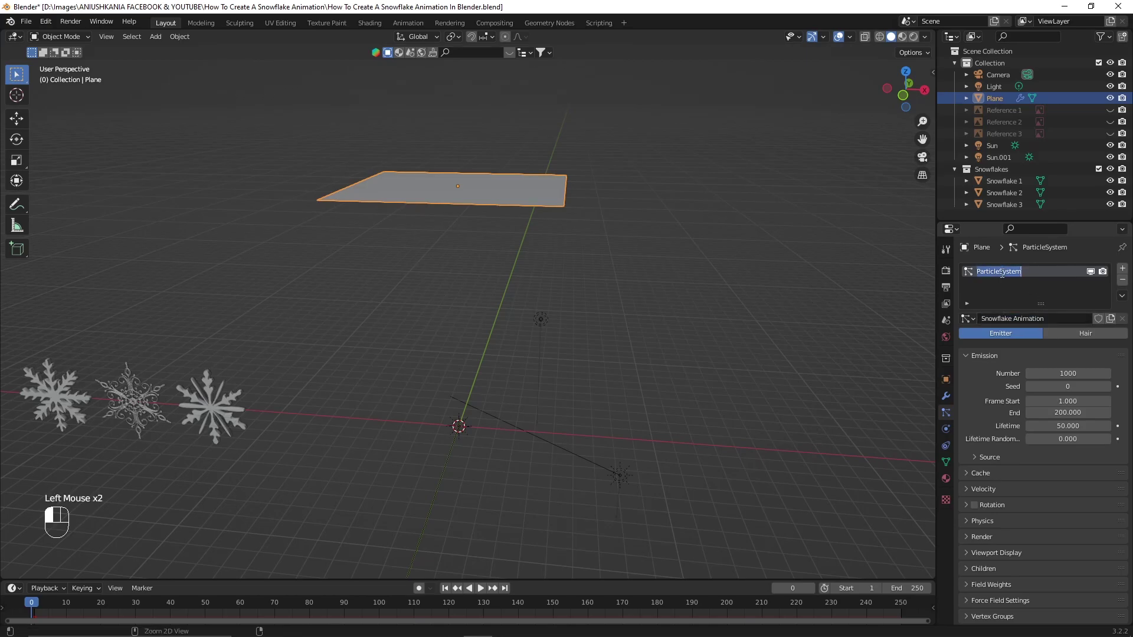
Enlarge the timeline and play the animation to frame 97 to watch the particles fall
drag(379, 581, 380, 520)
key(space)
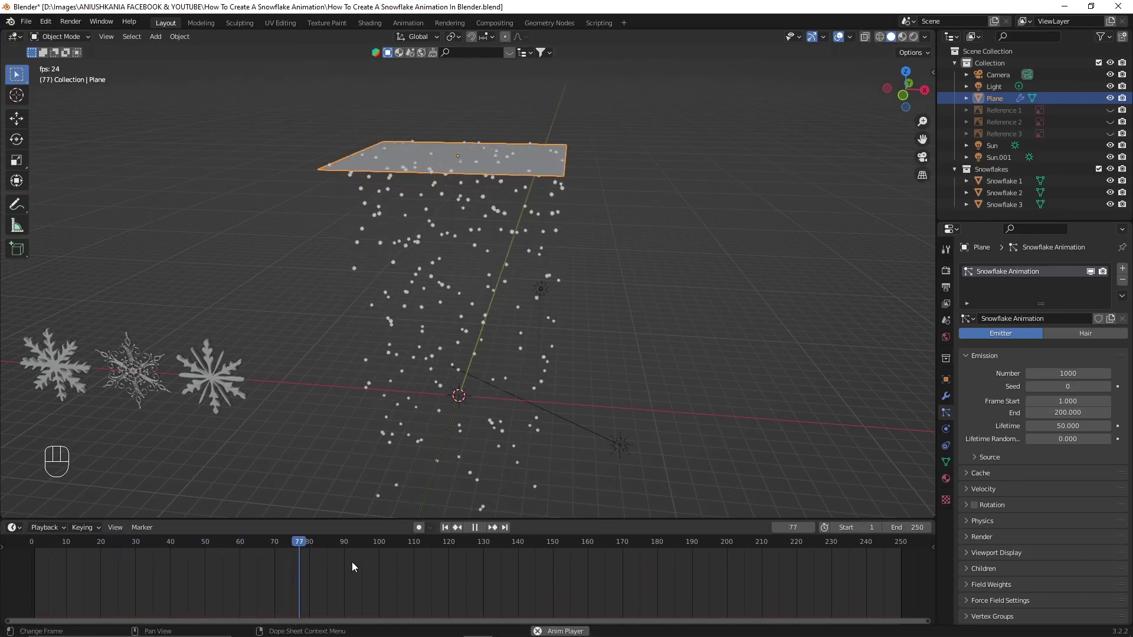
key(space)
scroll(444, 274, up, 2)
scroll(444, 274, up, 3)
scroll(445, 276, down, 3)
scroll(445, 276, down, 1)
middle_drag(445, 276, 501, 258)
scroll(1018, 492, down, 2)
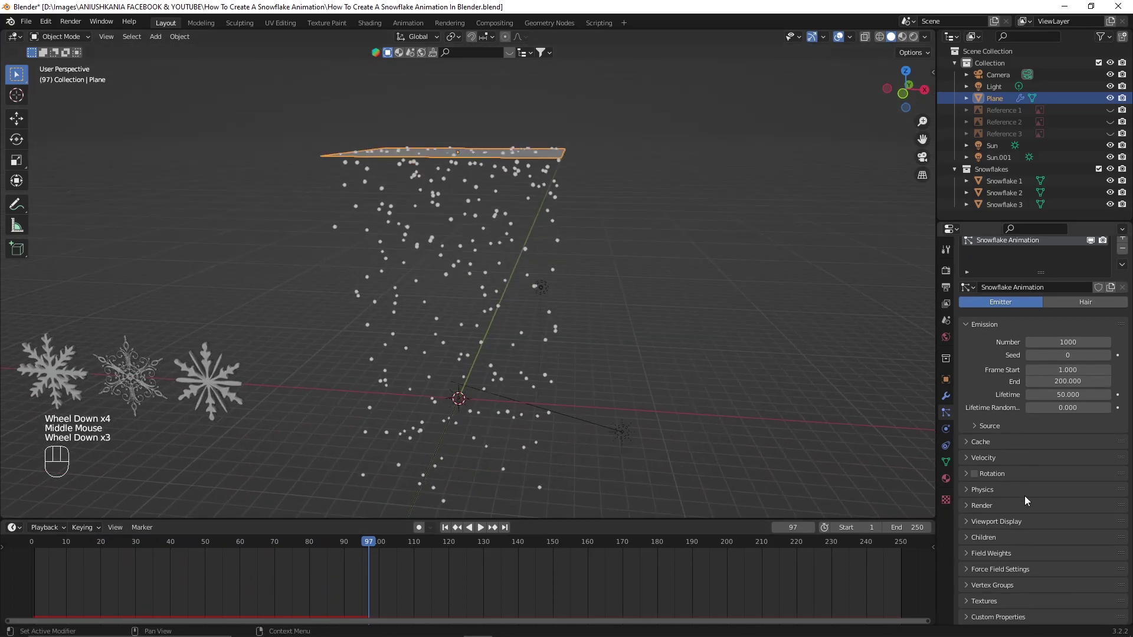
Set the particle Render As to Collection with Snowflakes as the instance collection
click(1014, 506)
scroll(1021, 479, down, 3)
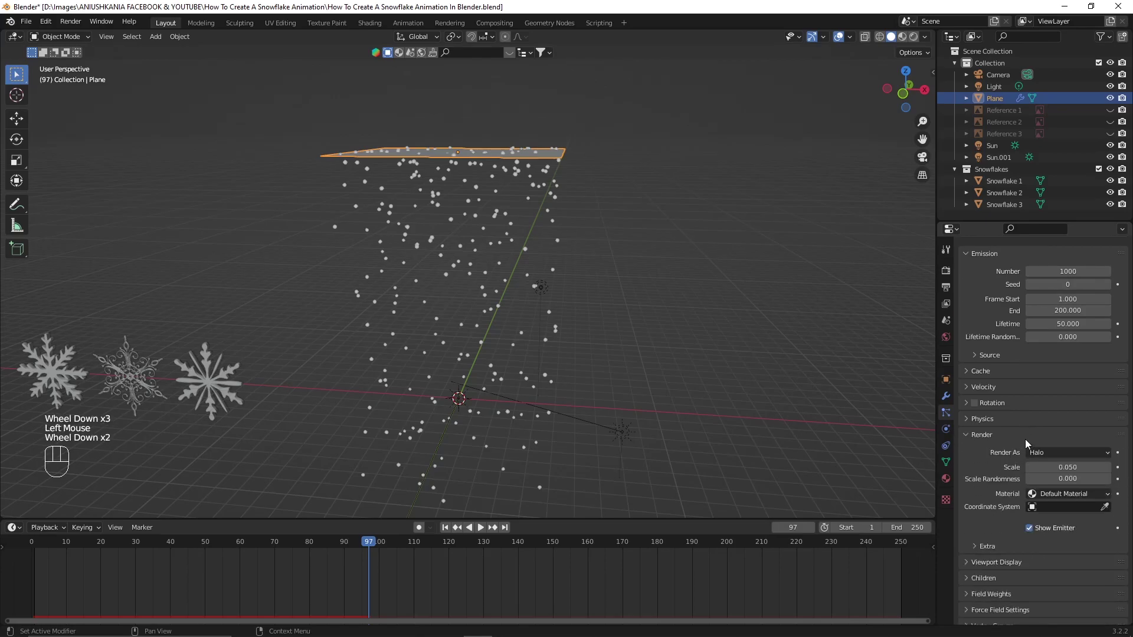
click(1041, 430)
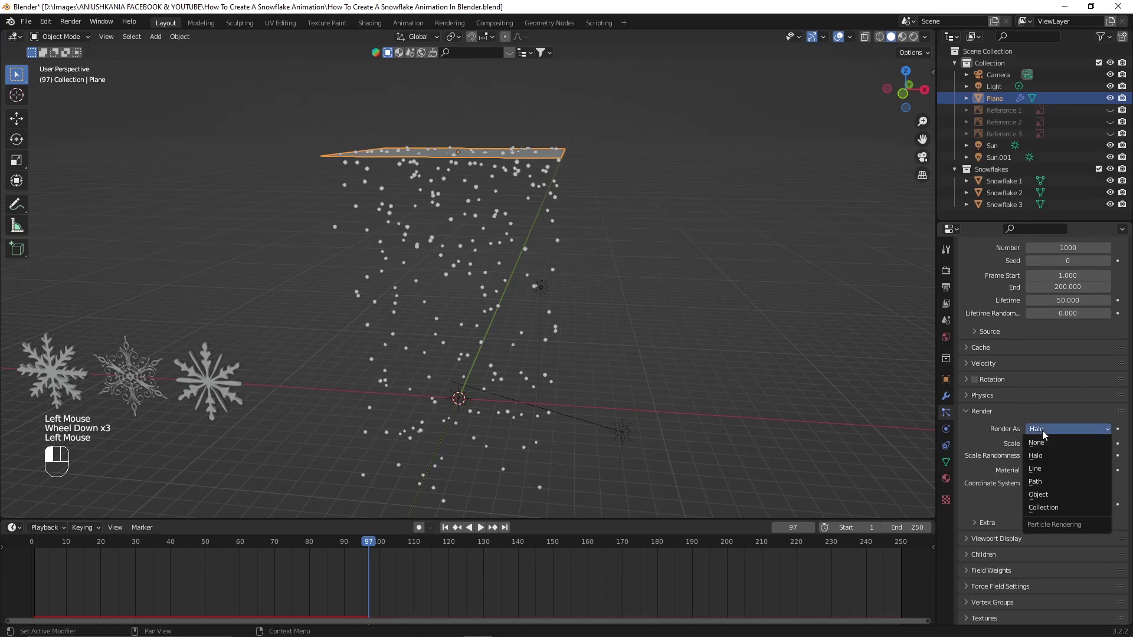
click(1040, 508)
click(1056, 515)
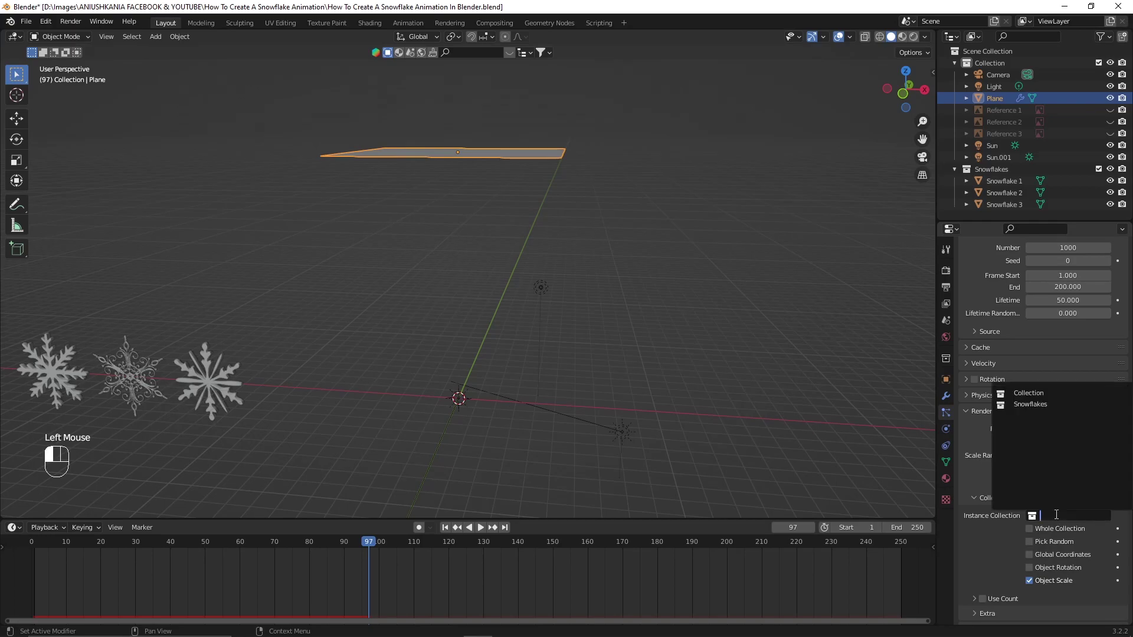
click(1067, 405)
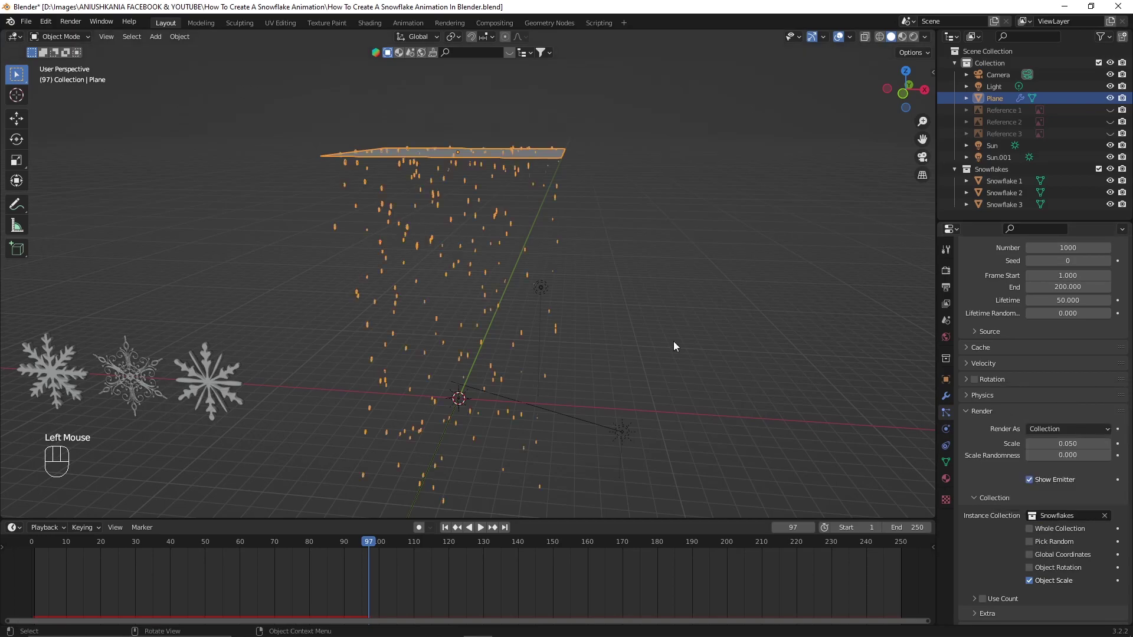
Preview the snowfall through the camera at frame 60 and enlarge the particle scale
scroll(554, 303, up, 4)
middle_drag(554, 302, 531, 345)
scroll(531, 350, down, 3)
key(KP_0)
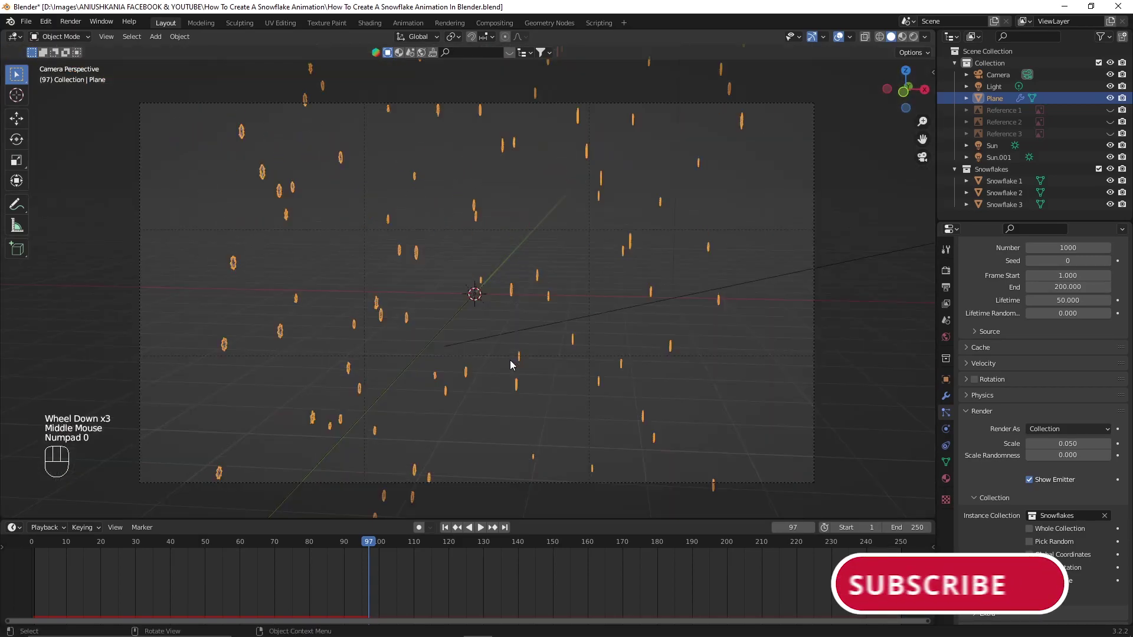
key(space)
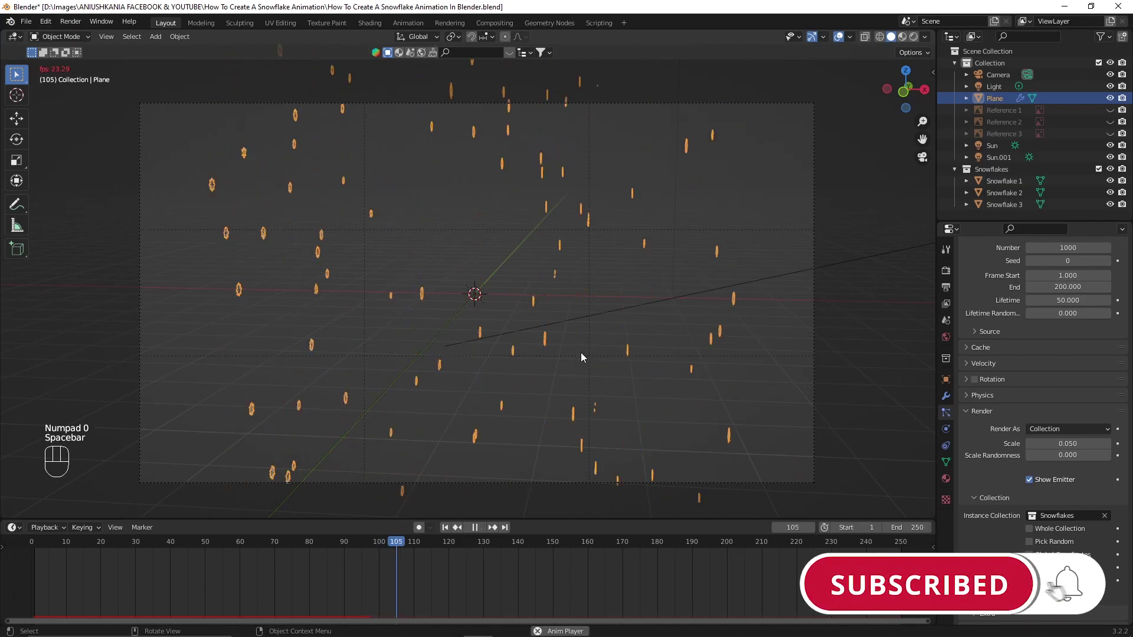
key(space)
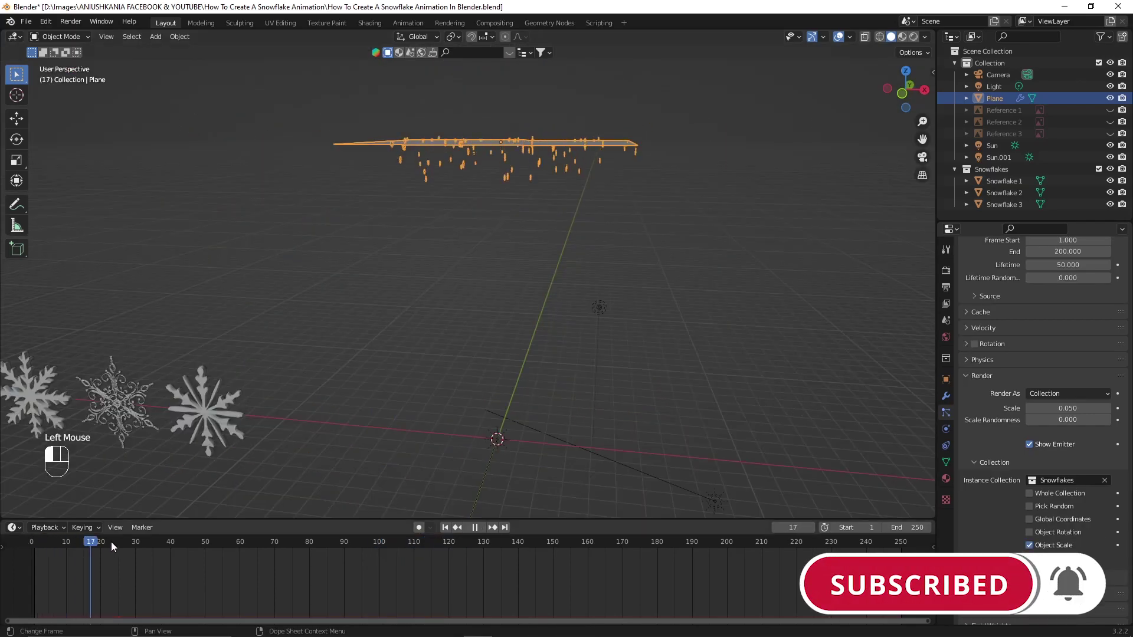
drag(108, 541, 240, 541)
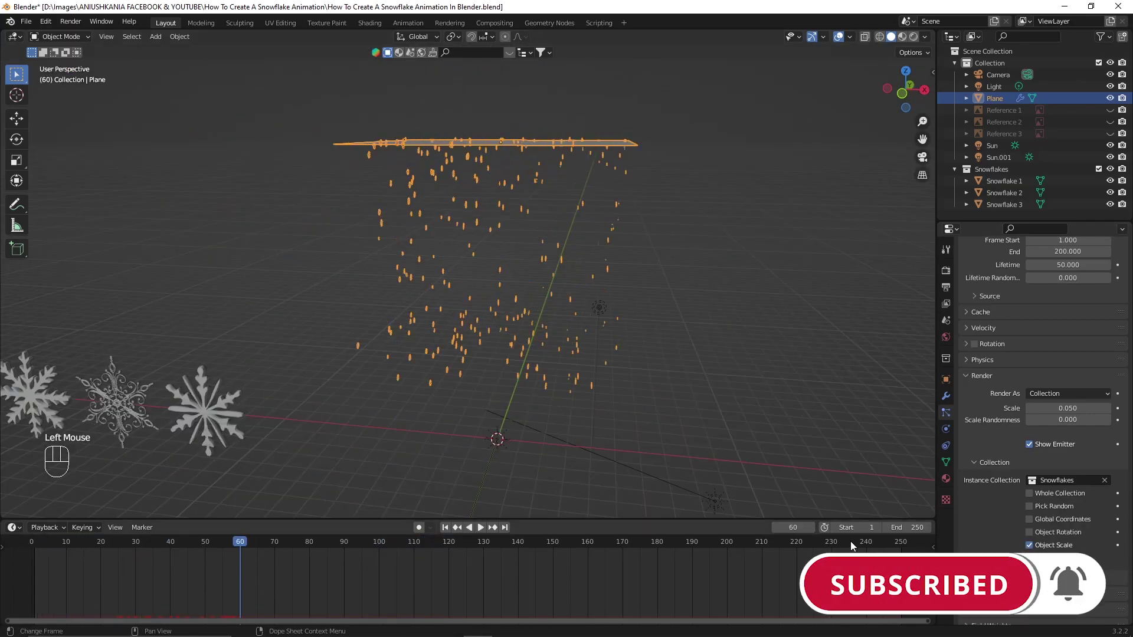
drag(1068, 408, 1092, 419)
Set scale randomness to 0.700 and scale to 0.3, then preview through the camera
text(0.7)
key(Return)
click(1071, 408)
text(.3)
middle_drag(480, 417, 494, 385)
key(KP_0)
scroll(524, 282, up, 1)
shift+middle_drag(524, 282, 526, 342)
key(space)
key(space)
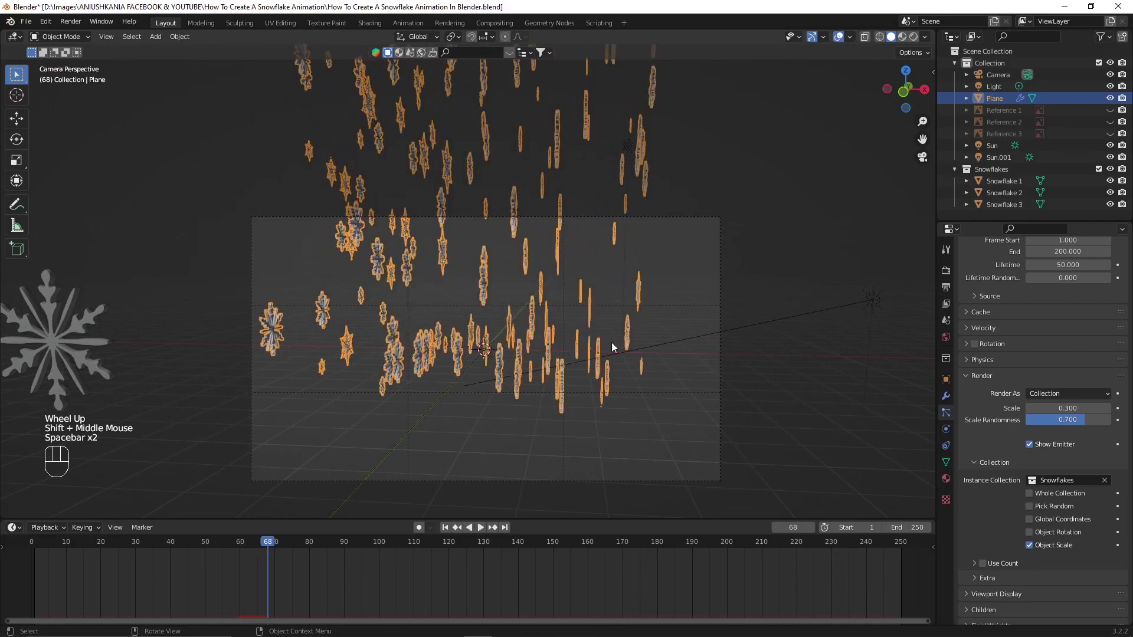
Reduce the particle scale to 0.200 and set scale randomness to 0.720
click(1069, 408)
text(0.2)
key(Return)
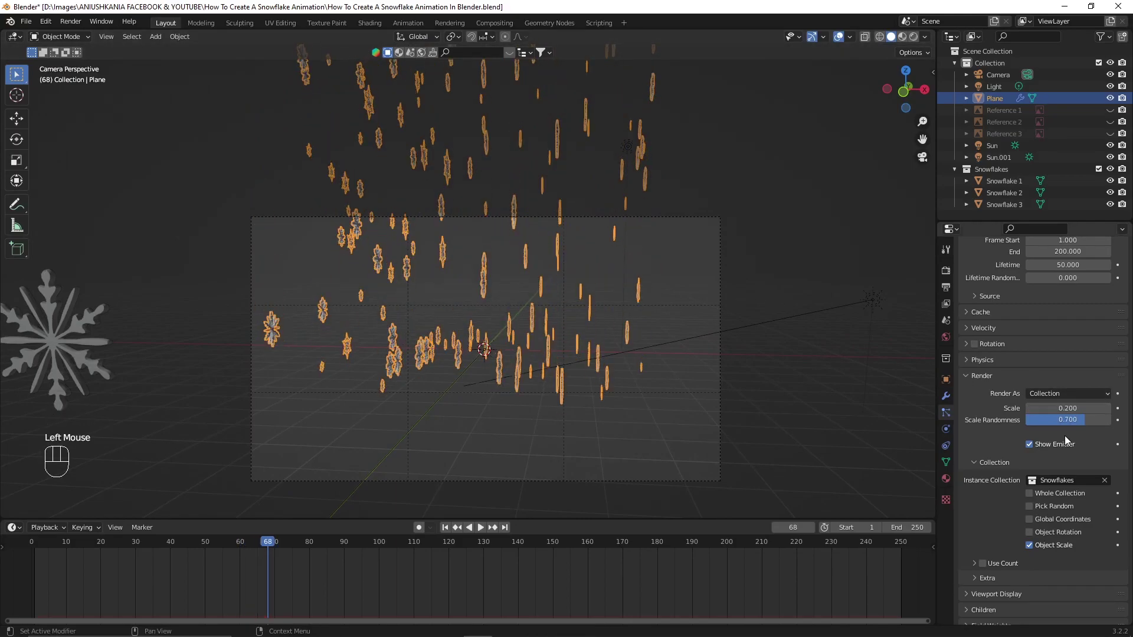
drag(1092, 420, 1089, 424)
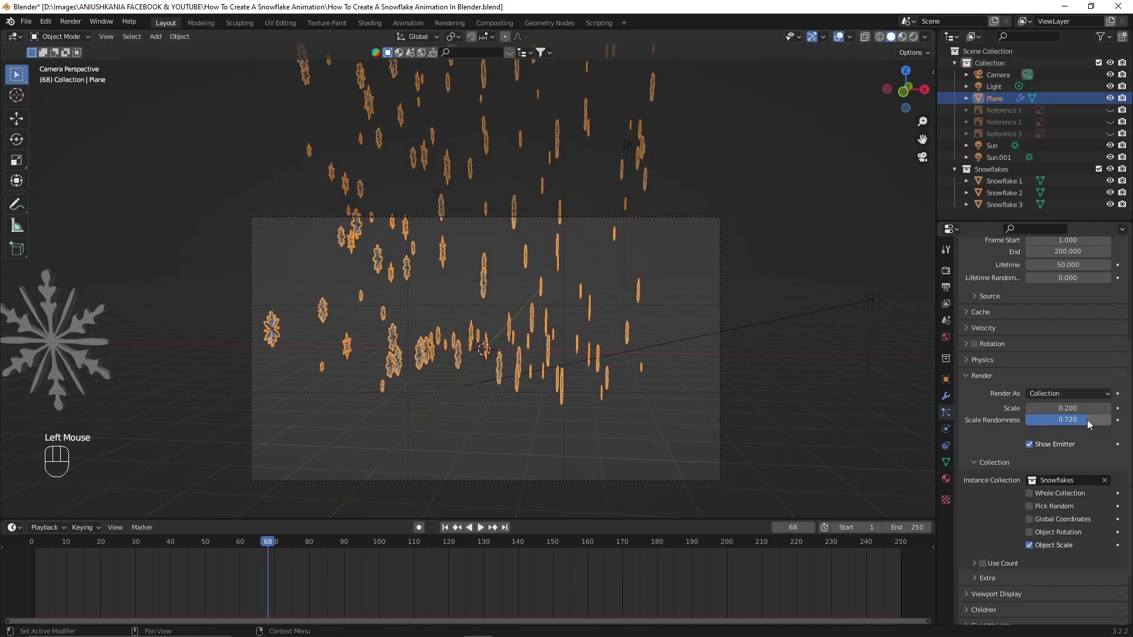
Rotate Snowflake 3's mesh around Z in Edit Mode
click(91, 359)
key(Tab)
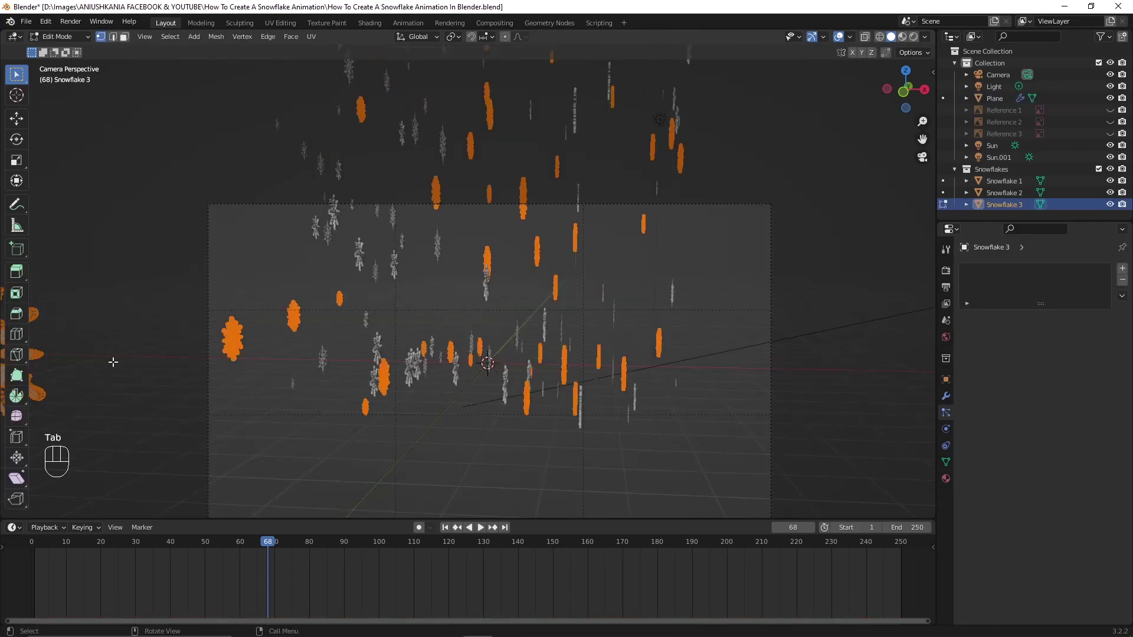
scroll(113, 362, down, 1)
scroll(114, 361, down, 1)
key(r)
key(z)
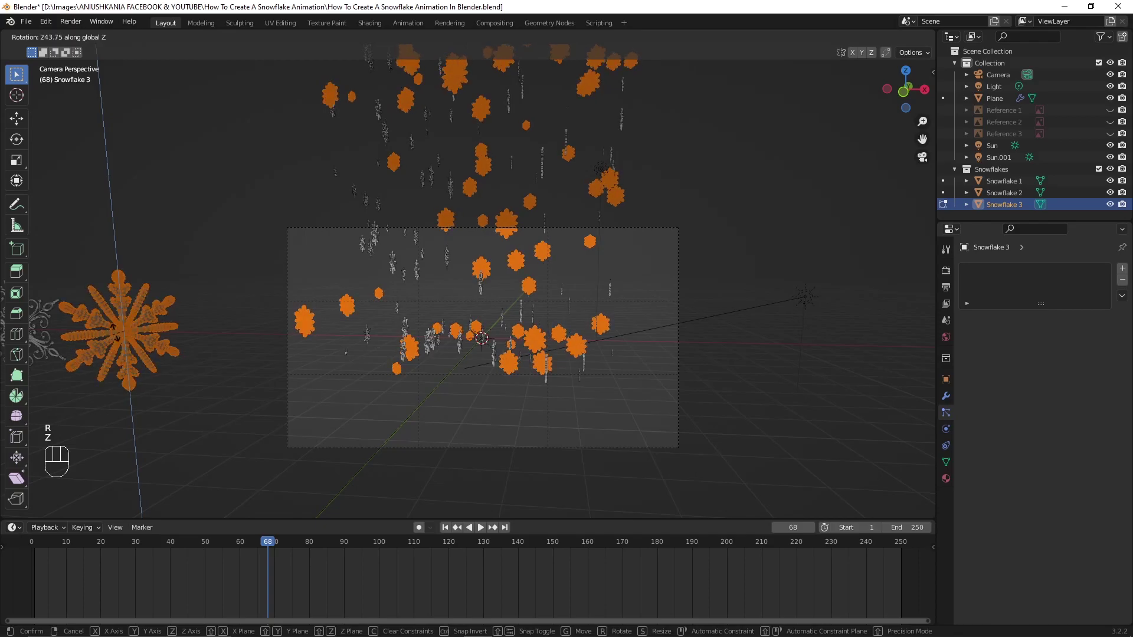
click(215, 289)
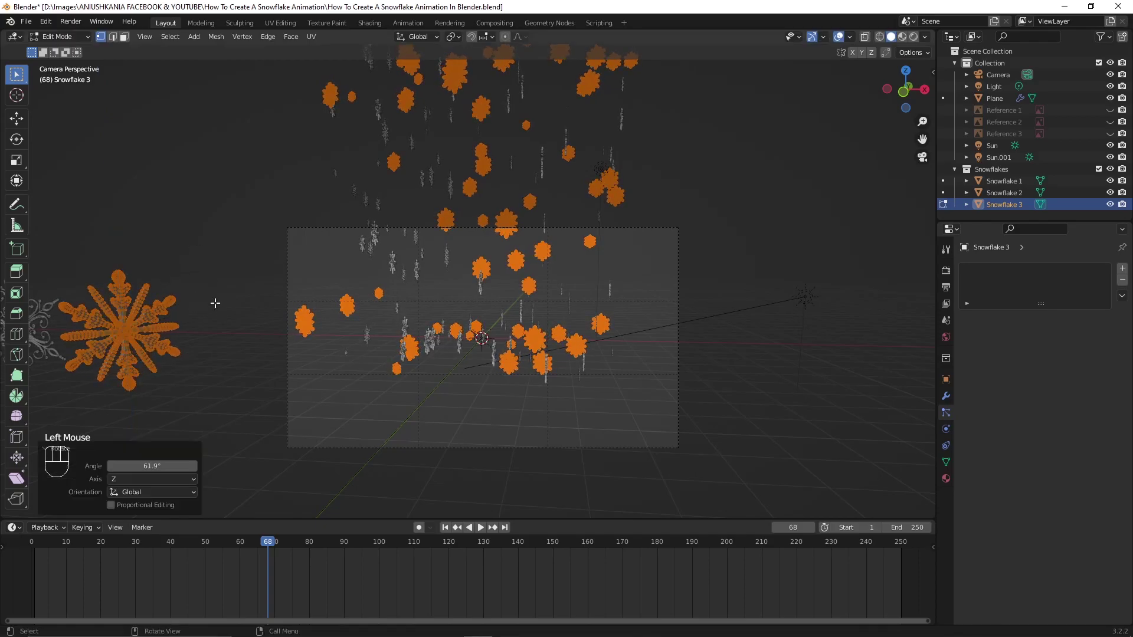
middle_drag(214, 303, 386, 323)
scroll(228, 309, down, 1)
scroll(386, 323, down, 1)
key(Tab)
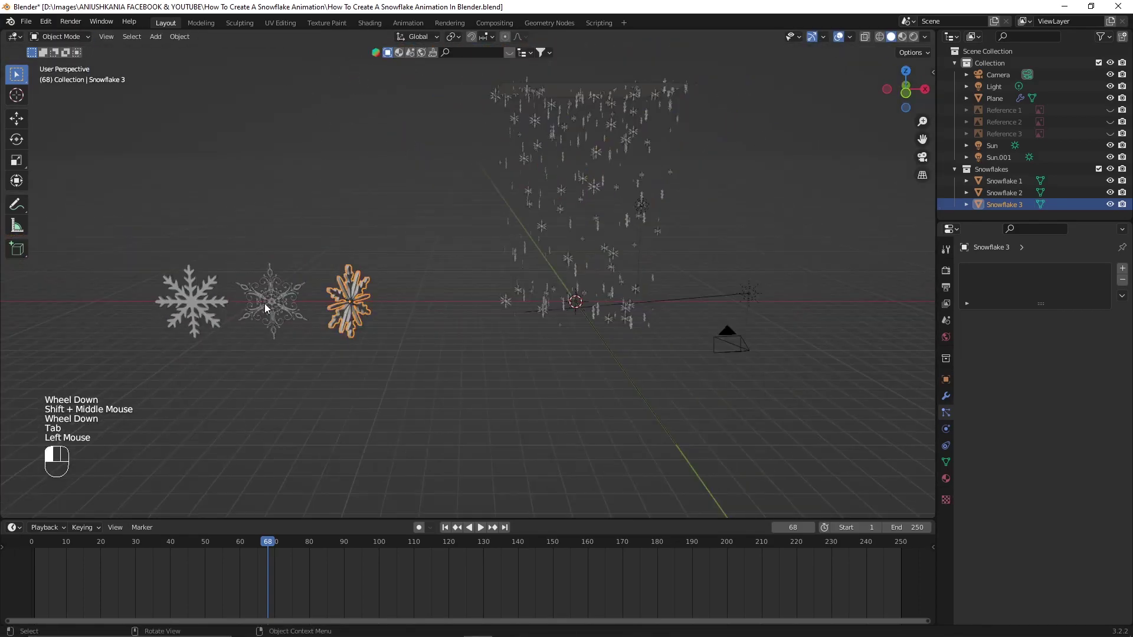
Rotate Snowflake 2's mesh around Z, then trackball-rotate it to face the view
click(264, 304)
key(Tab)
key(r)
key(z)
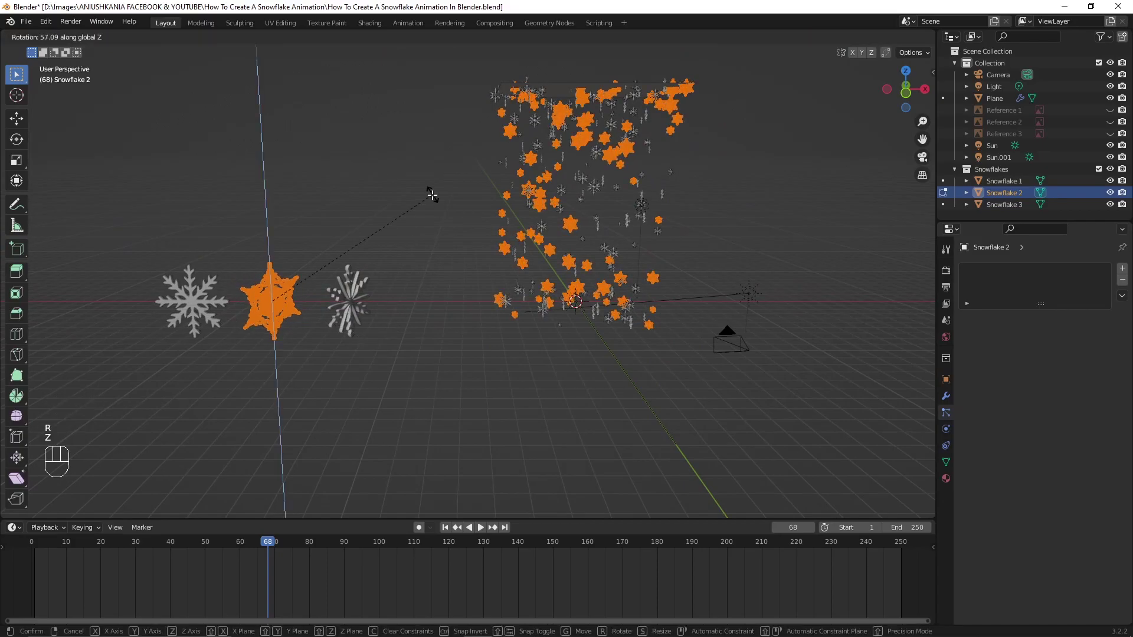
click(432, 195)
key(r)
key(r)
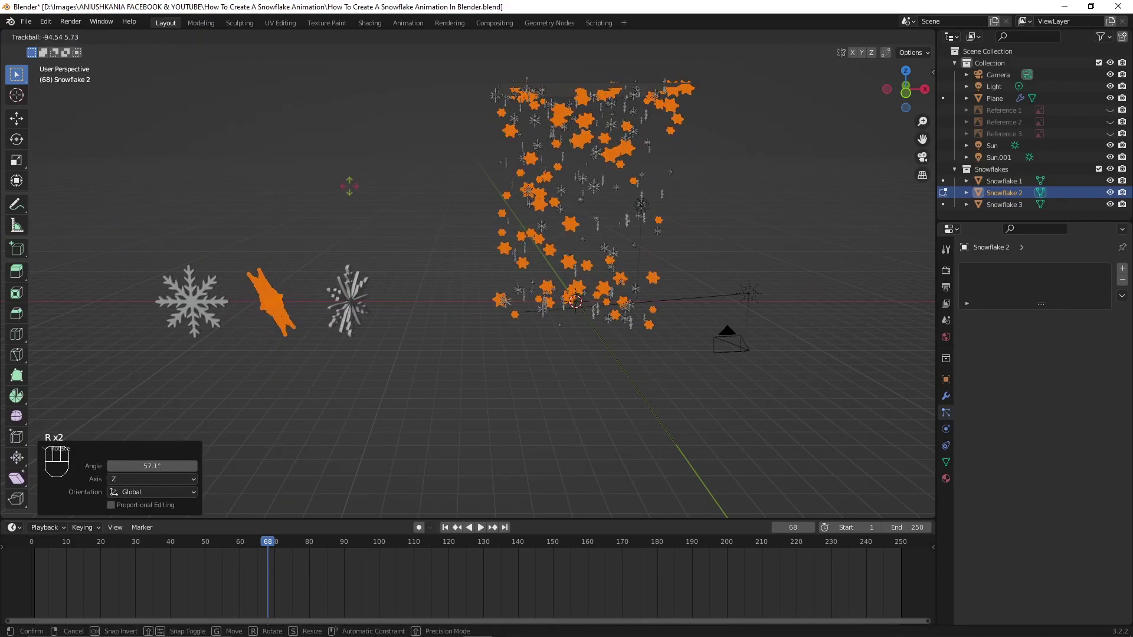
click(279, 304)
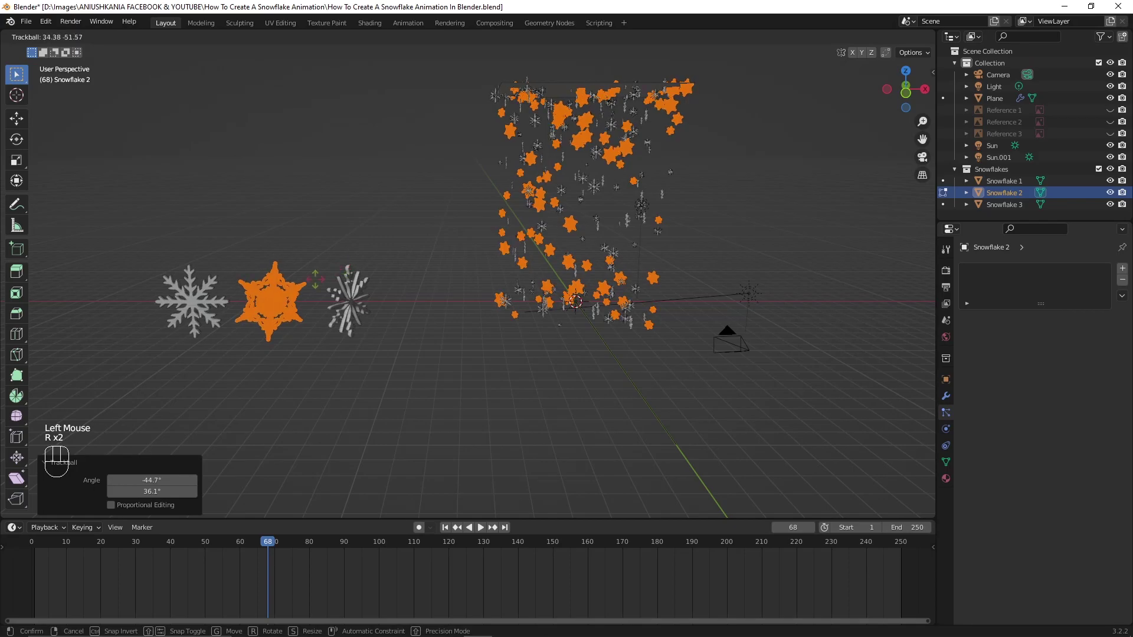
key(Tab)
Select all of Snowflake 1's geometry and rotate it around Z
click(218, 303)
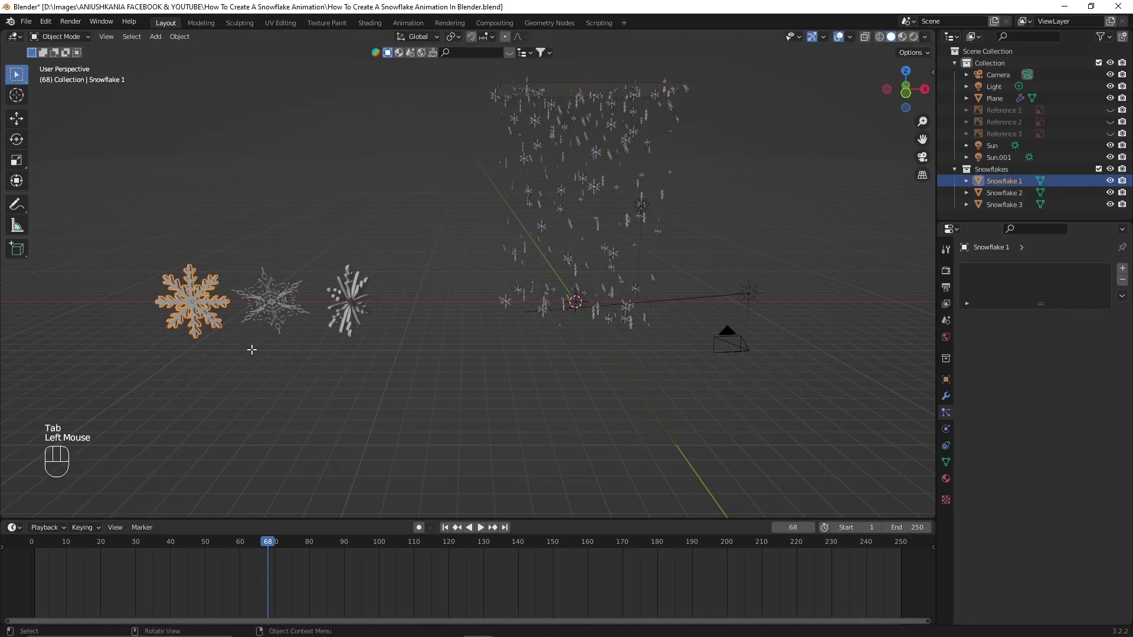
key(Tab)
key(a)
key(r)
key(z)
click(543, 241)
key(Tab)
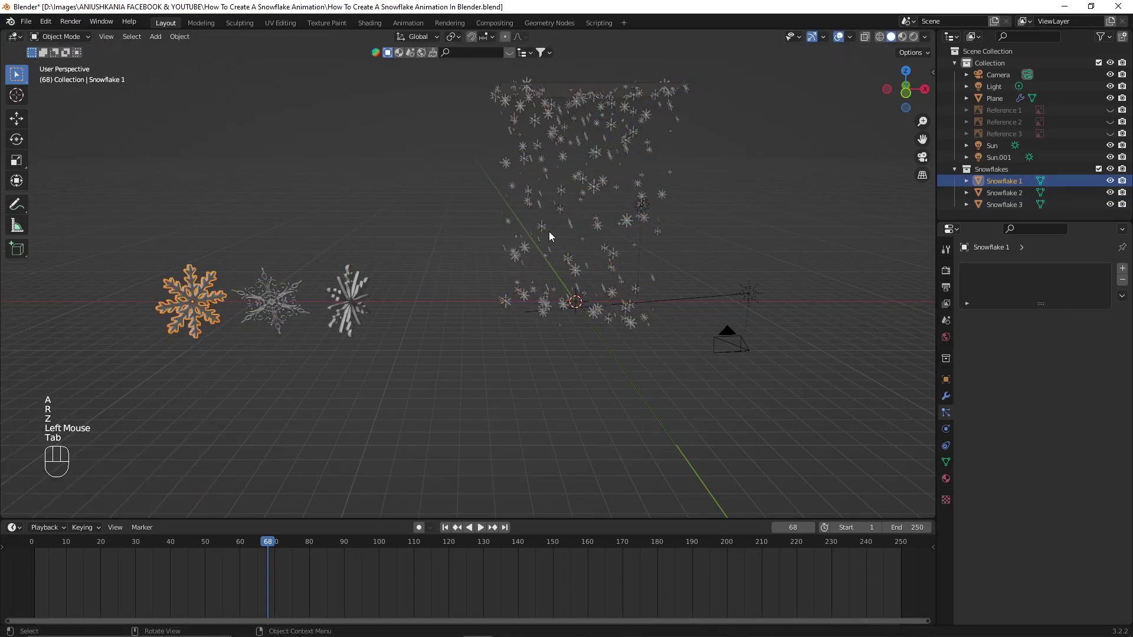
Set the particle seed to 2 and adjust the rotation phase while previewing through the camera
key(KP_0)
key(space)
key(space)
key(space)
key(space)
click(524, 269)
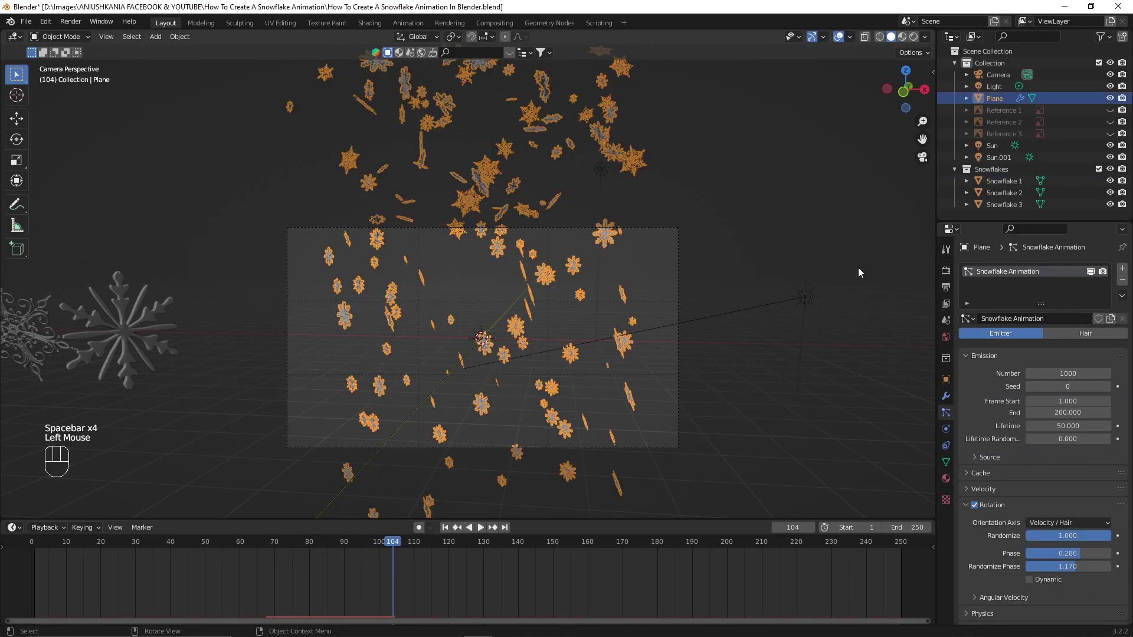
click(1107, 386)
click(1107, 387)
drag(94, 543, 273, 543)
click(475, 527)
scroll(1028, 423, down, 3)
drag(1057, 483, 1085, 482)
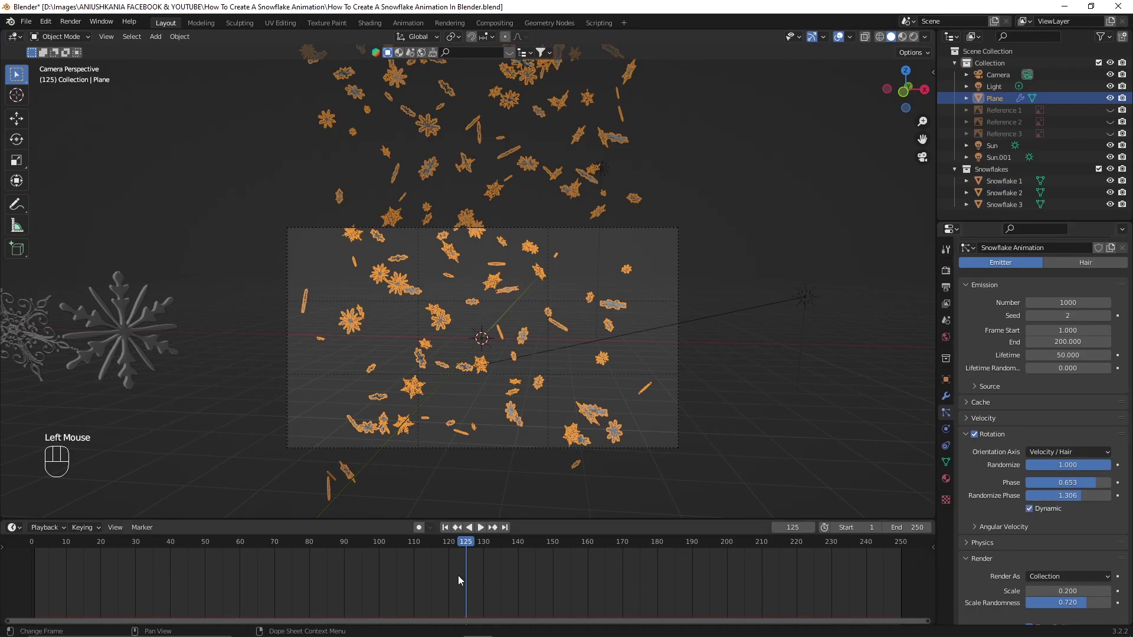
drag(441, 571, 386, 557)
Emit 1500 particles and end the animation at frame 200
double_click(1068, 302)
text(1500)
key(Return)
drag(121, 546, 593, 579)
double_click(909, 527)
text(200)
key(Return)
Replay the snowfall from the first frame through the camera view
middle_drag(649, 575, 752, 575)
click(446, 527)
key(space)
scroll(531, 383, up, 2)
shift+middle_drag(576, 386, 572, 329)
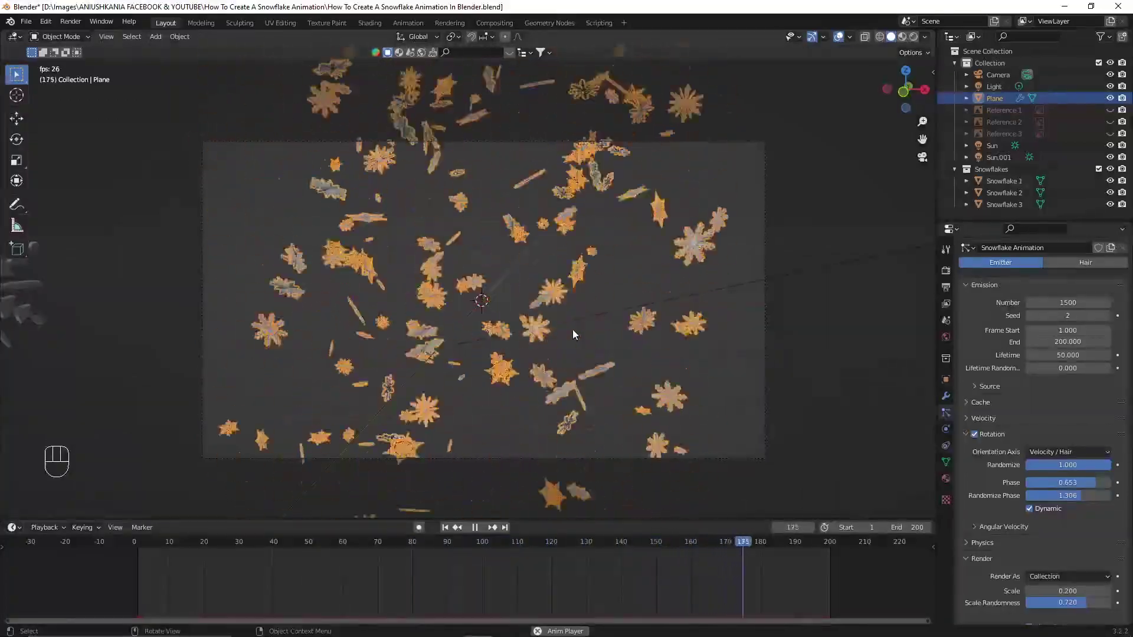
drag(164, 543, 416, 544)
Switch the viewport to Rendered shading, zoom the camera view, and reselect the Plane emitter
key(z)
click(756, 384)
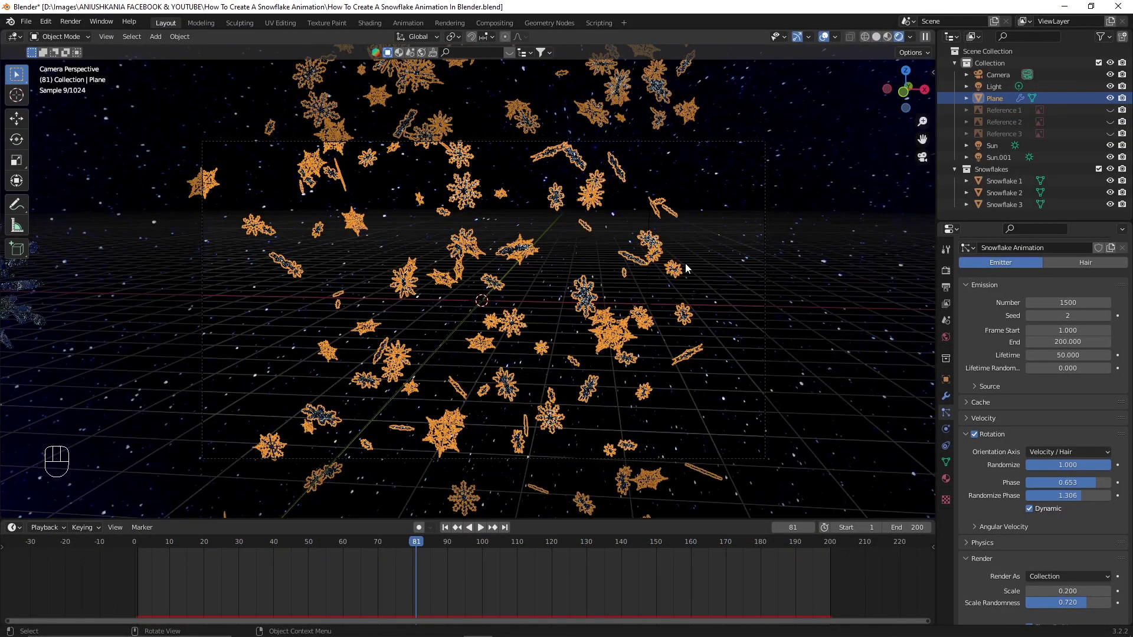
click(766, 217)
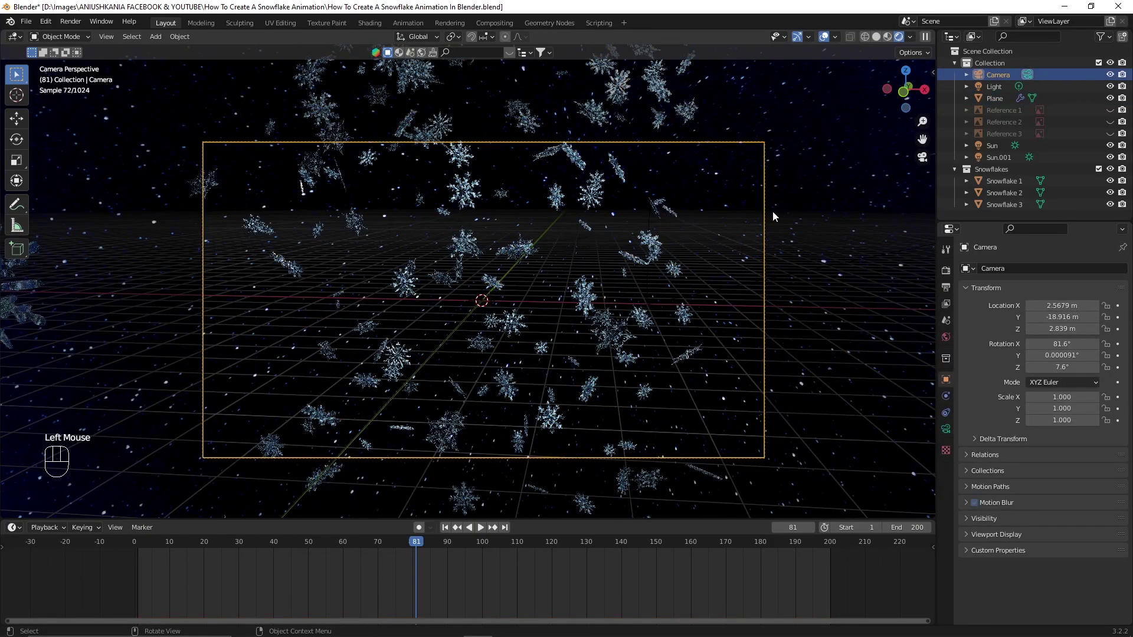
scroll(529, 248, up, 1)
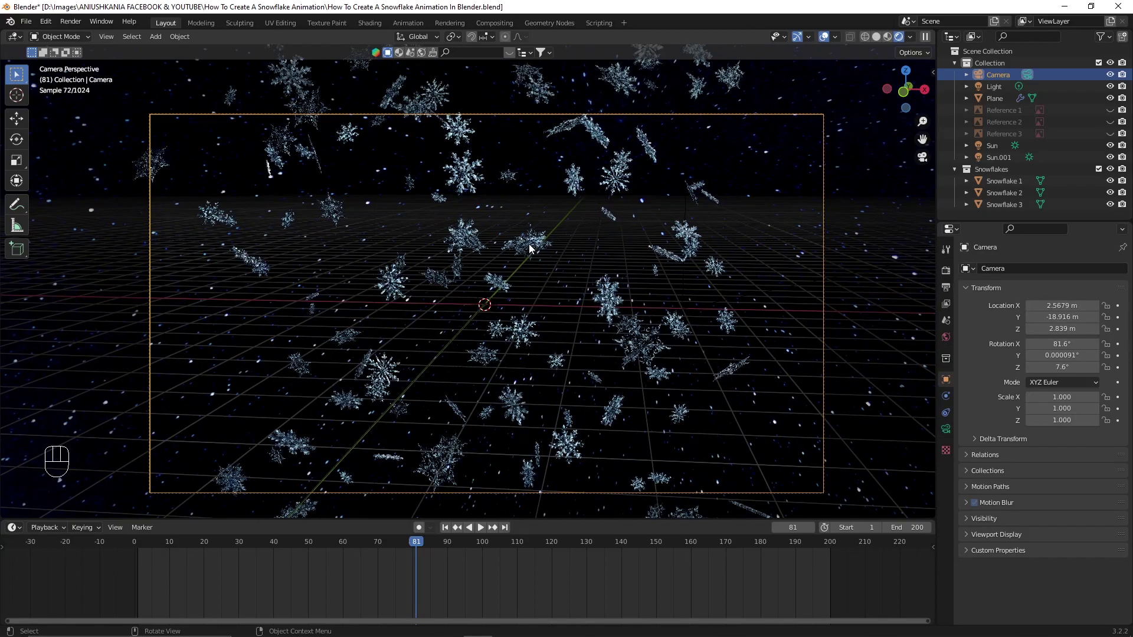
click(528, 243)
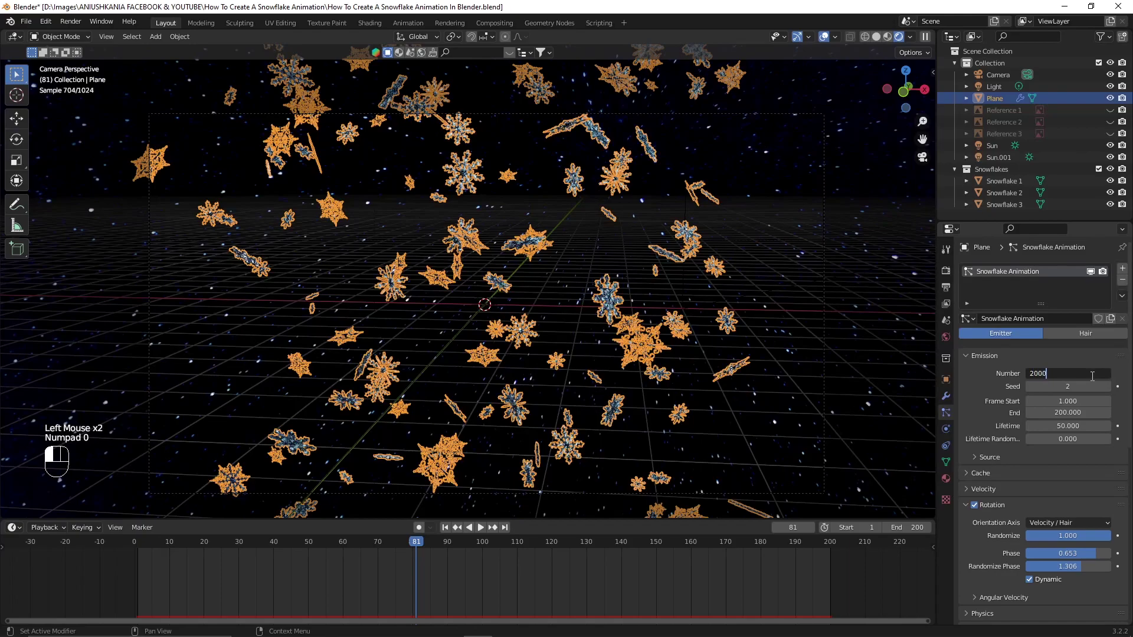
Confirm 2000 particles, jump to frame 117 and deselect the emitter plane
key(Return)
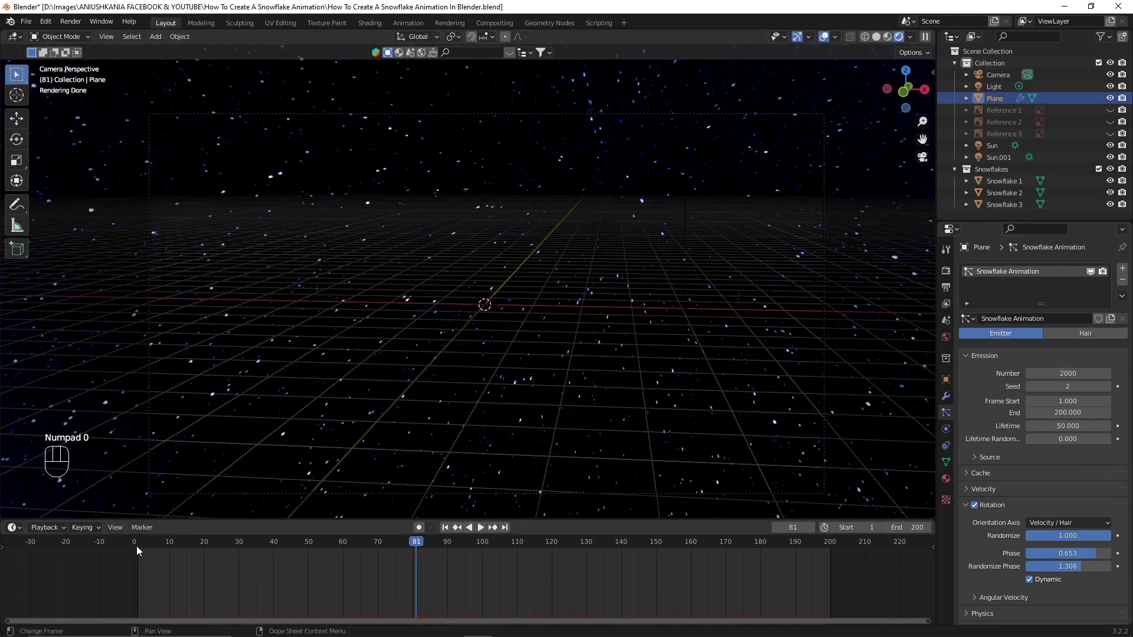
drag(137, 550, 451, 543)
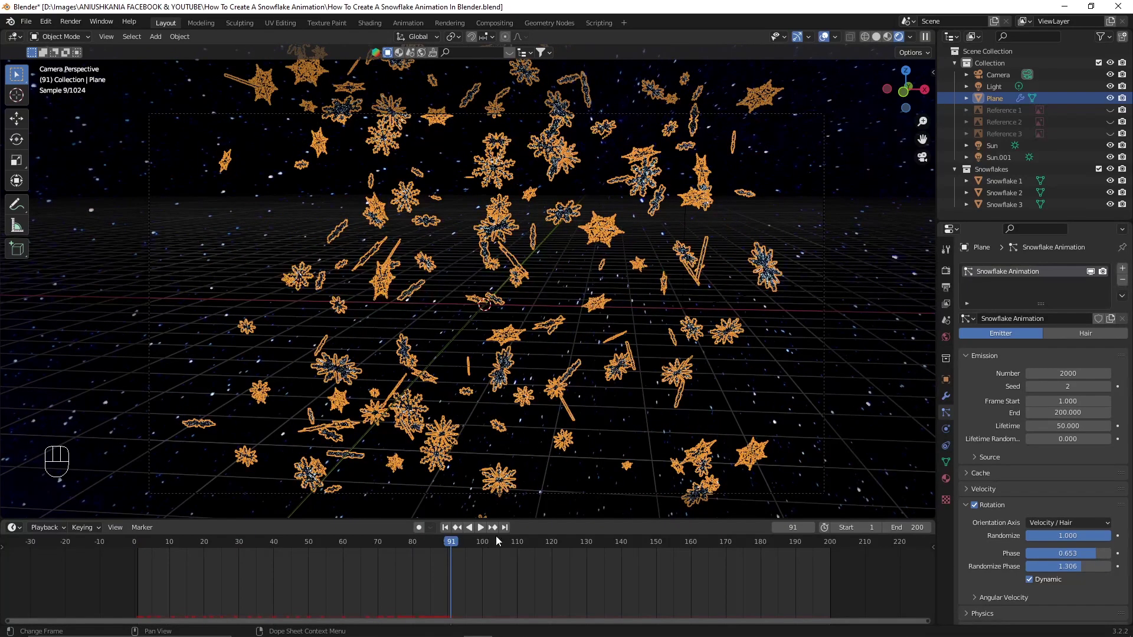
click(540, 541)
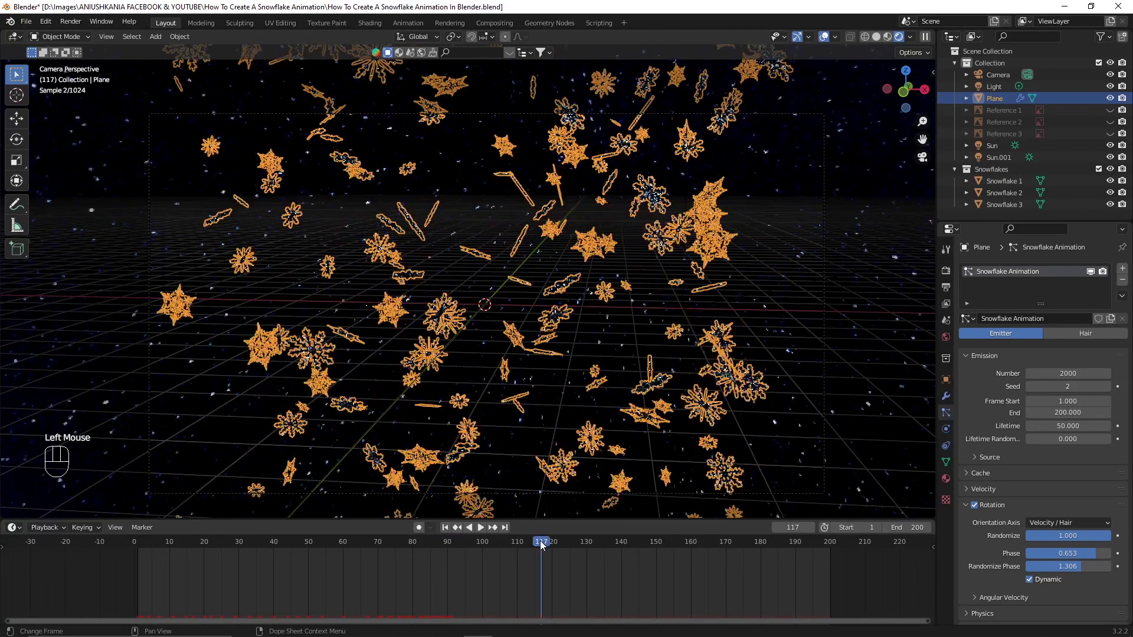
click(890, 324)
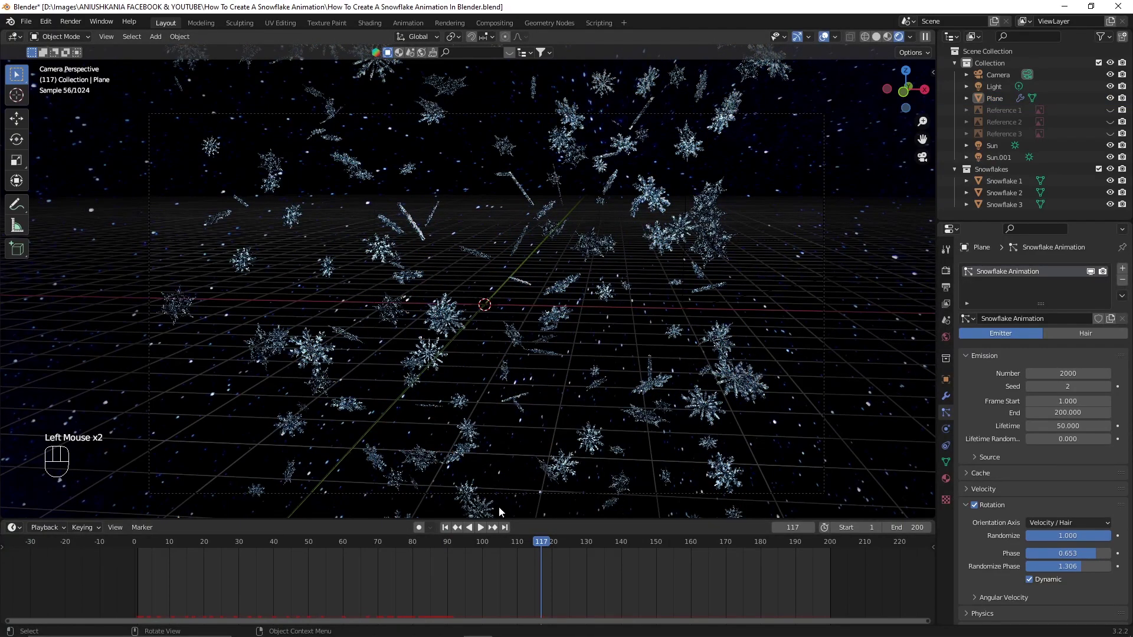
Give the snowflake particles Scale Randomness 1.000 and Scale 0.250 in the Render settings
scroll(1025, 436, down, 2)
click(1024, 438)
scroll(1025, 437, down, 2)
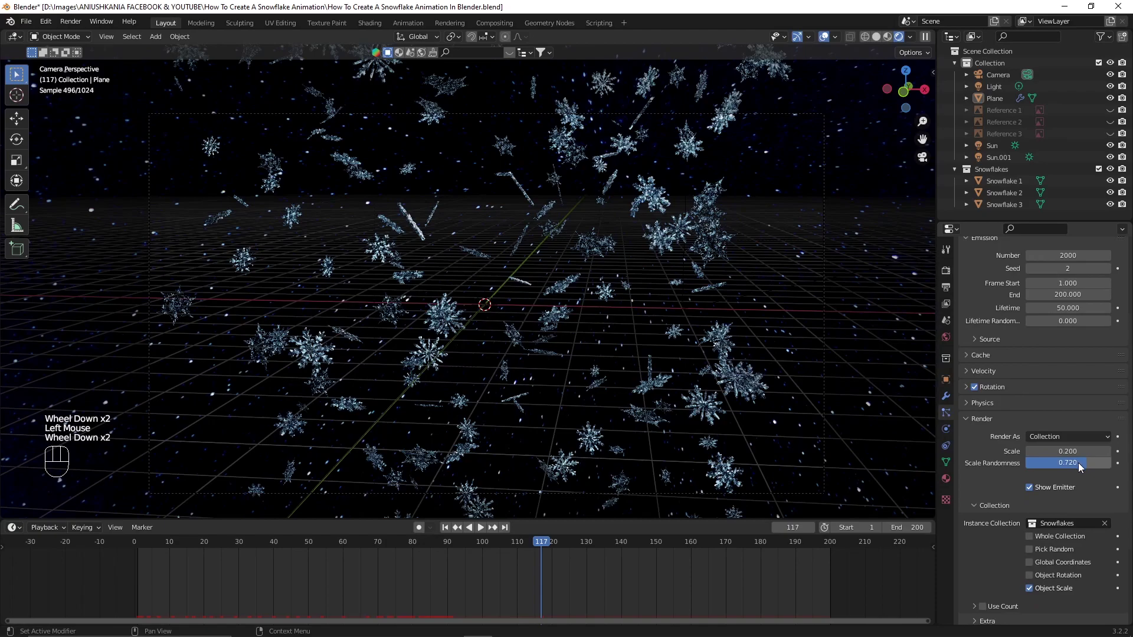
drag(1078, 462, 1098, 463)
click(1094, 463)
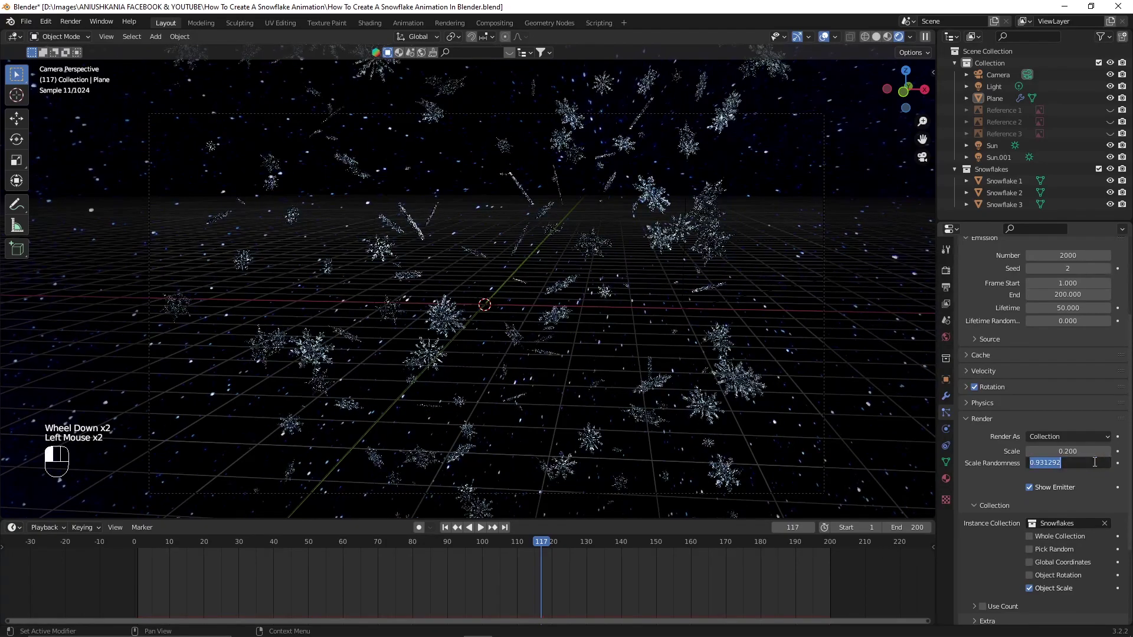
text(.9)
double_click(1079, 463)
key(Return)
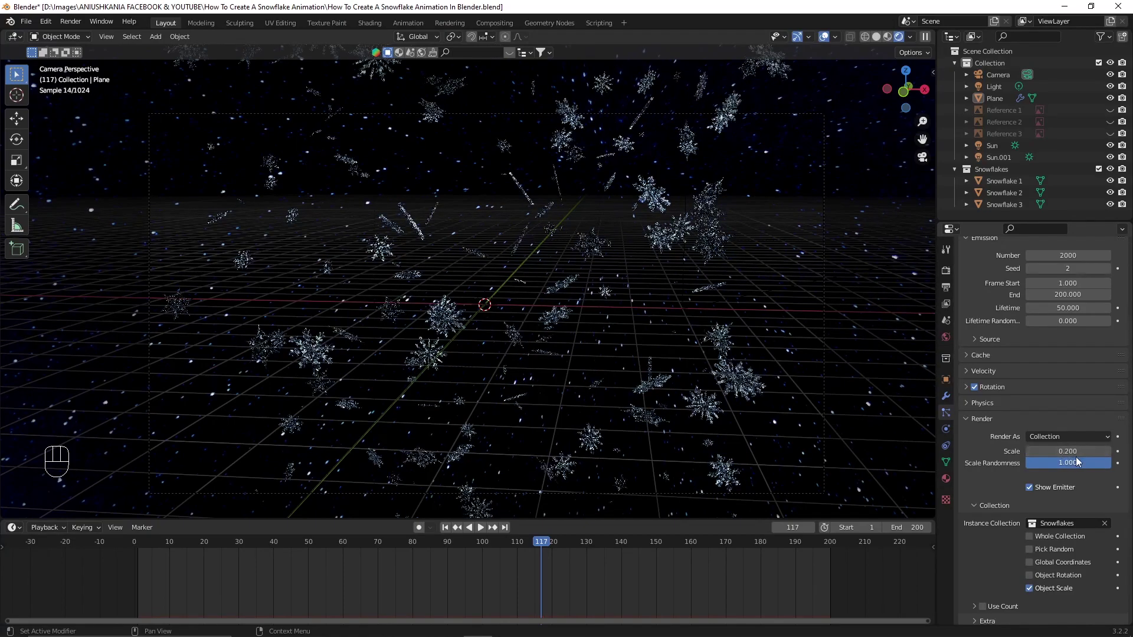
click(1070, 452)
text(5)
key(Return)
scroll(1014, 475, up, 8)
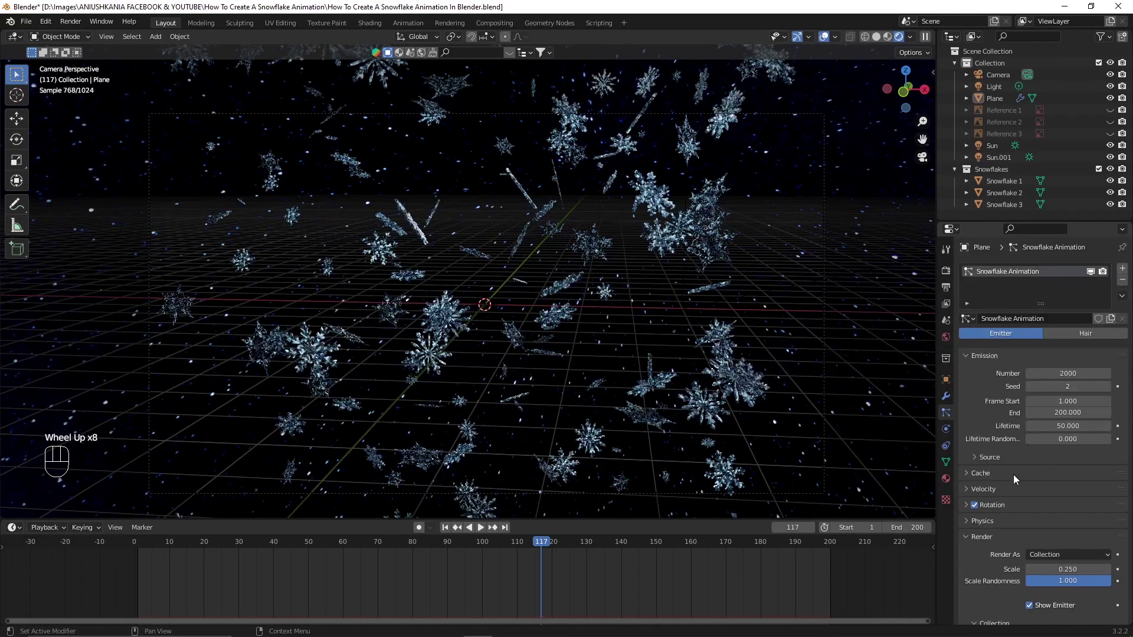
Bake all particle dynamics from the Cache panel
click(1013, 475)
scroll(1014, 474, down, 1)
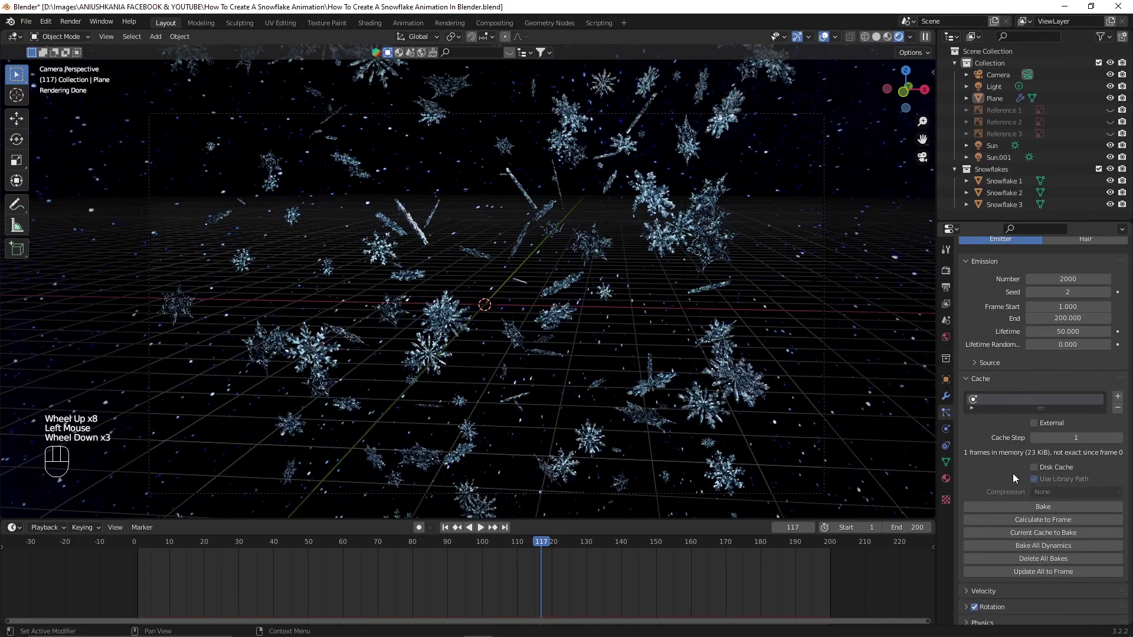
click(1038, 544)
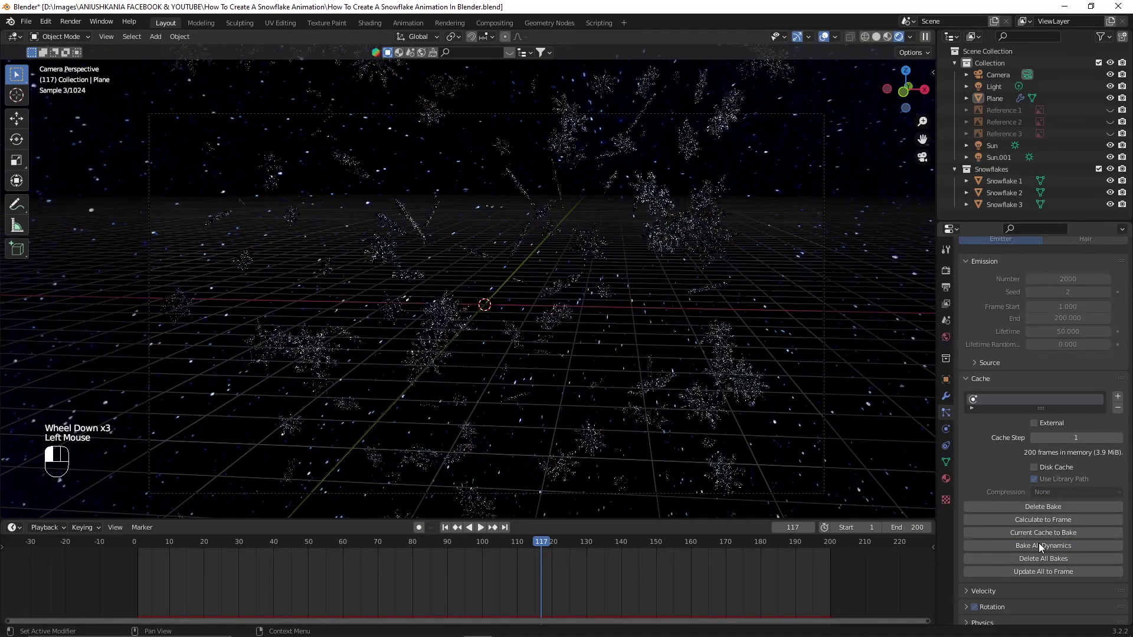
Rename the Plane emitter to 'Animation' in the Outliner
double_click(995, 98)
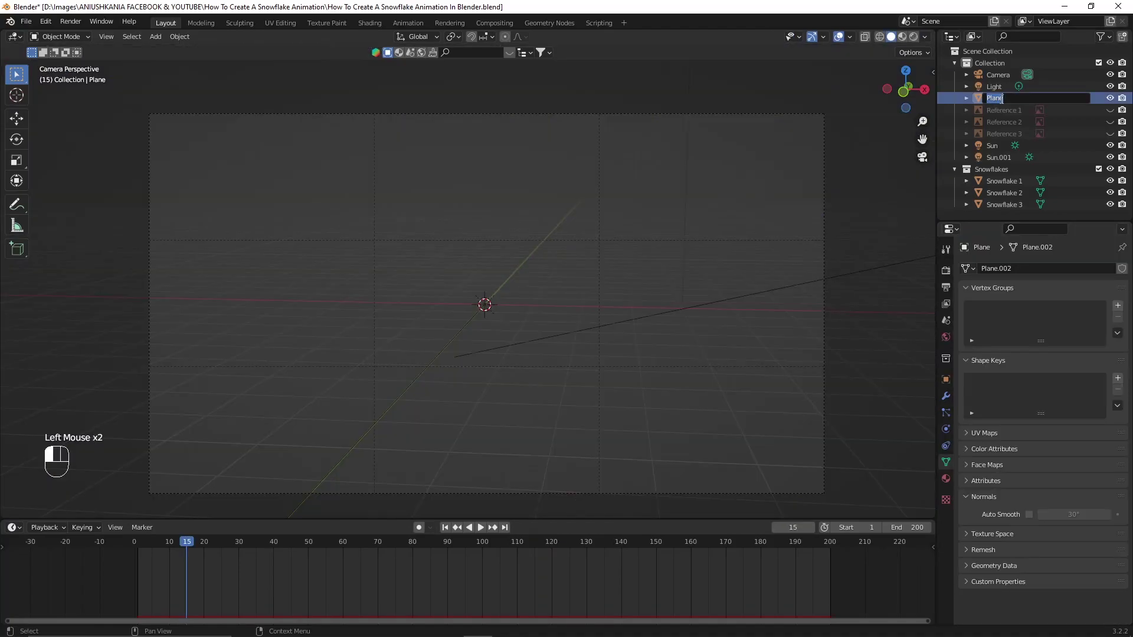
text(Animation)
key(Return)
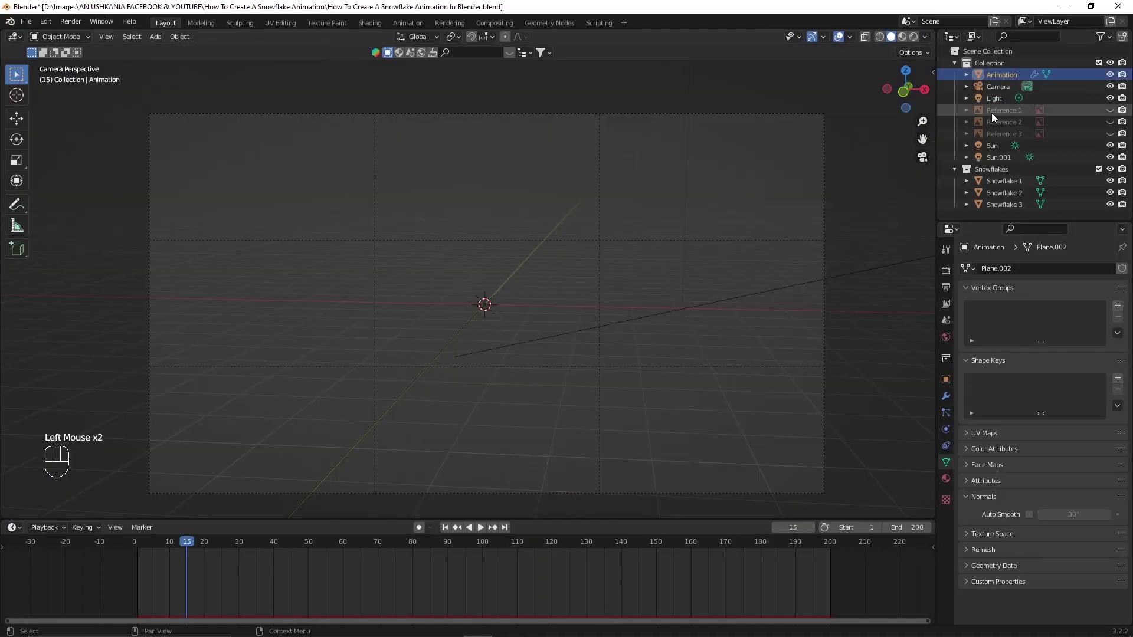
Delete the existing particle bake for the Animation emitter
click(946, 413)
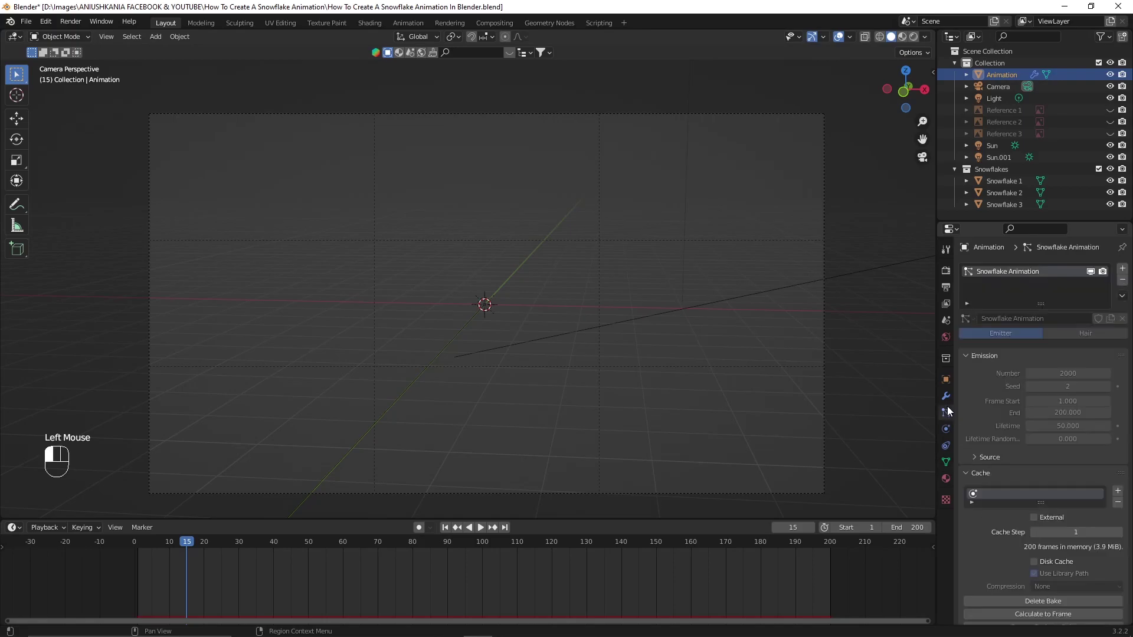
scroll(1067, 426, down, 5)
click(1083, 409)
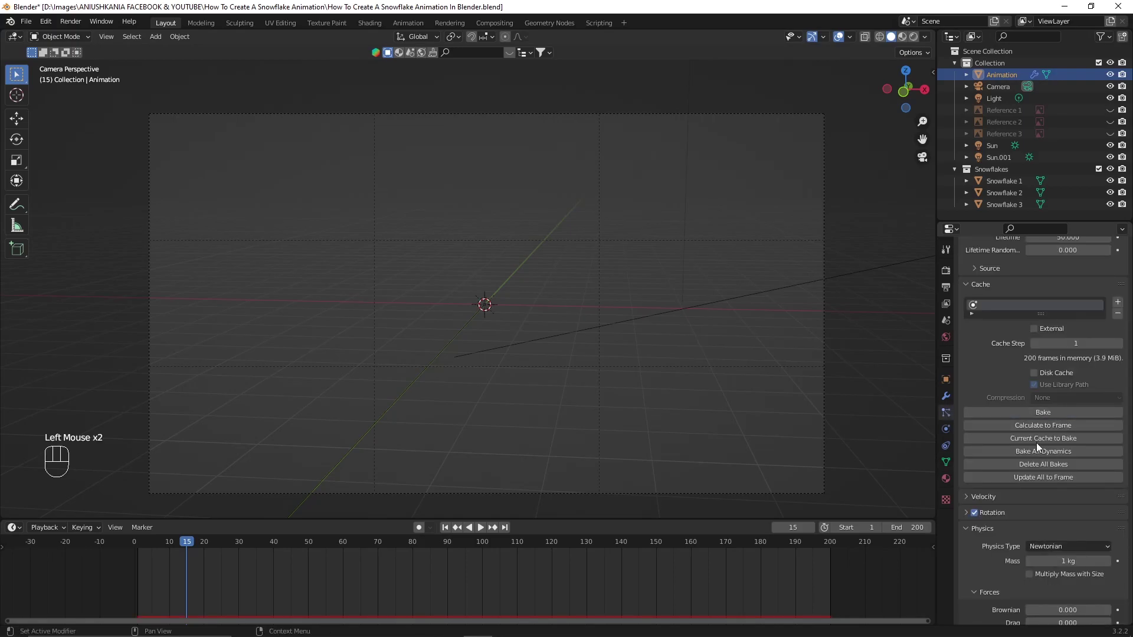
Expand the Physics Integration settings and lower the simulation Timestep
scroll(1030, 449, down, 2)
scroll(1026, 454, down, 2)
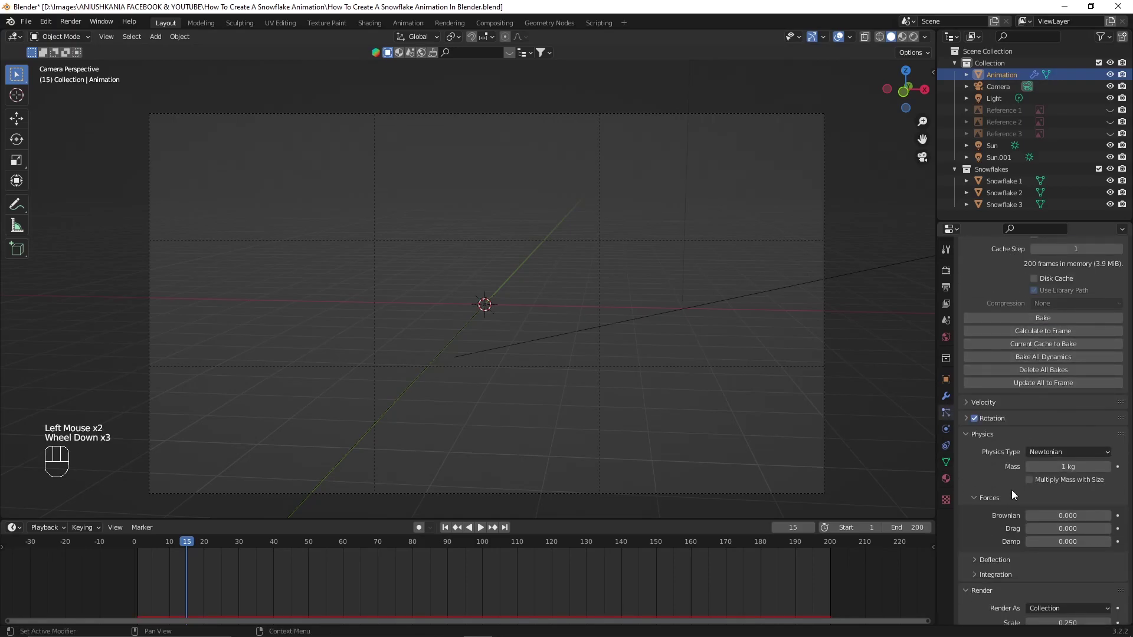
scroll(1013, 494, down, 1)
click(1012, 540)
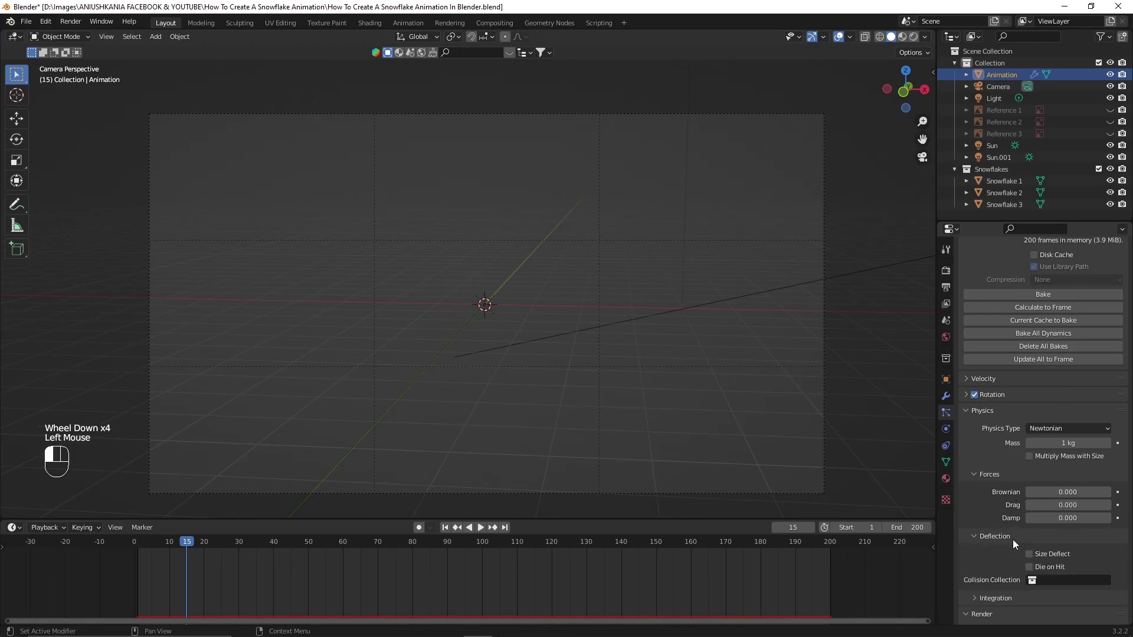
click(1012, 539)
click(1019, 549)
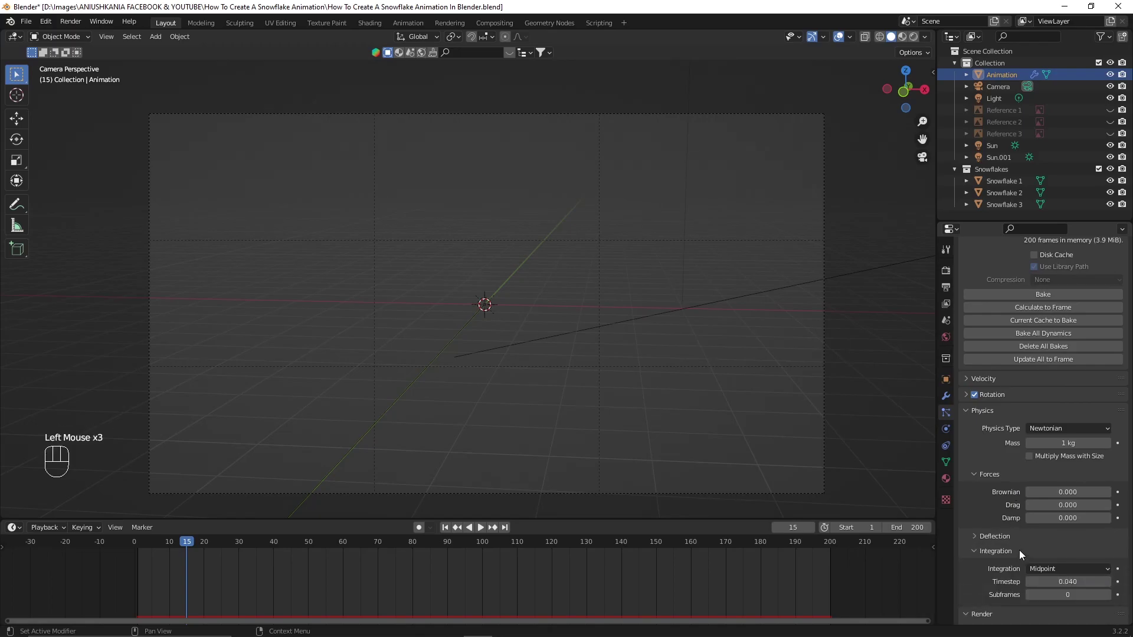
click(1029, 585)
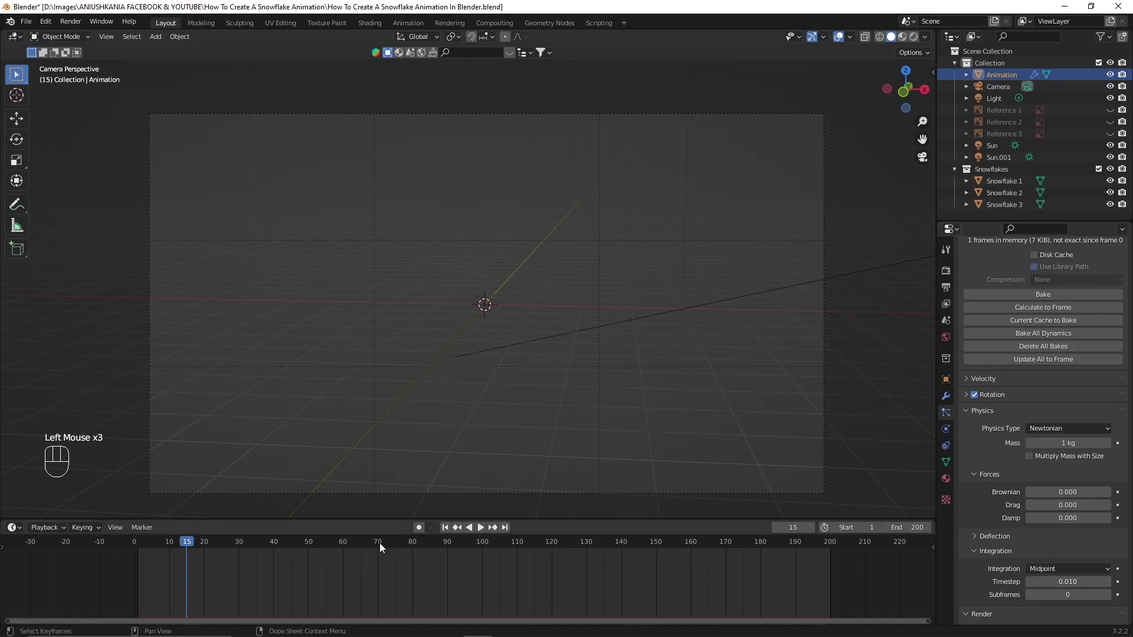
Play the snowfall and settle the Timestep at 0.020 during the preview
key(space)
scroll(483, 380, down, 3)
scroll(488, 383, up, 1)
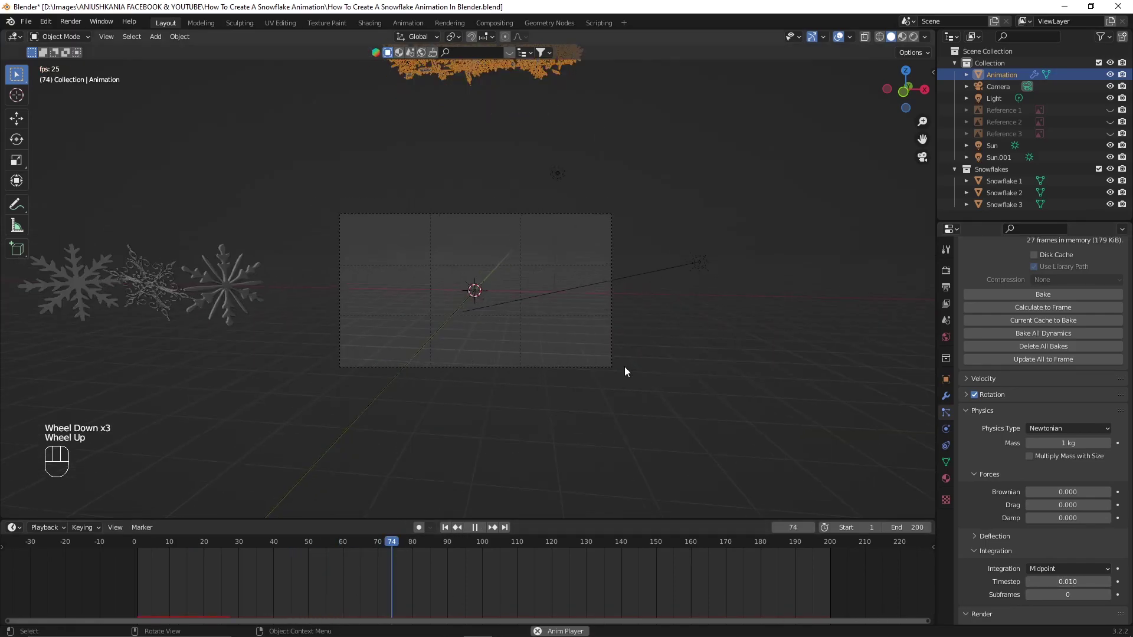
scroll(624, 366, down, 1)
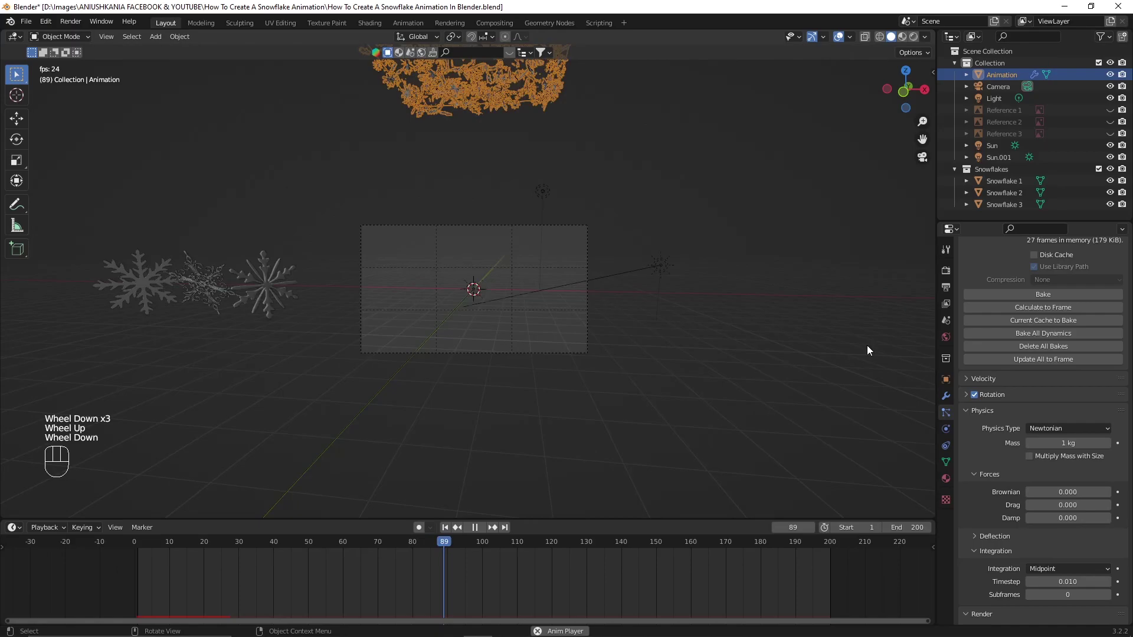
click(1107, 582)
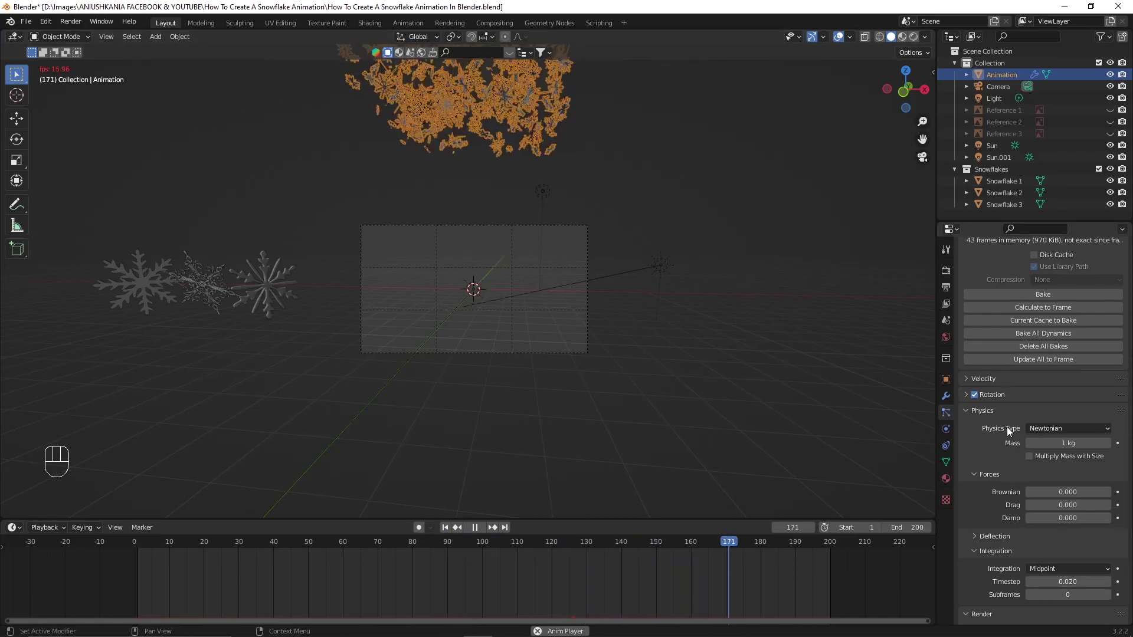
scroll(982, 477, up, 7)
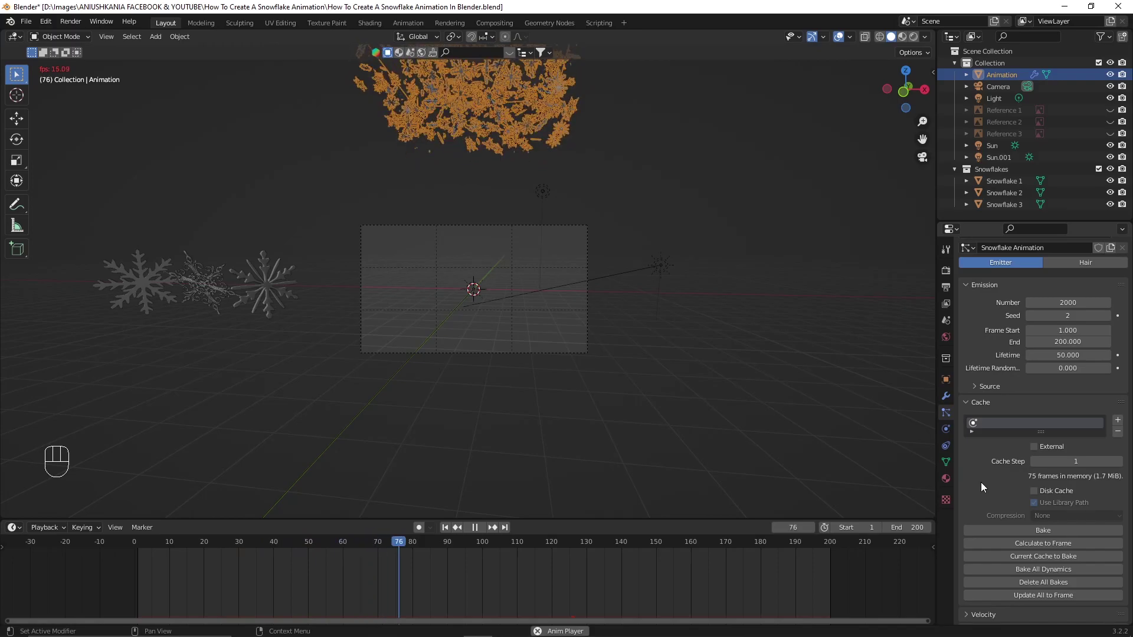
scroll(980, 483, up, 1)
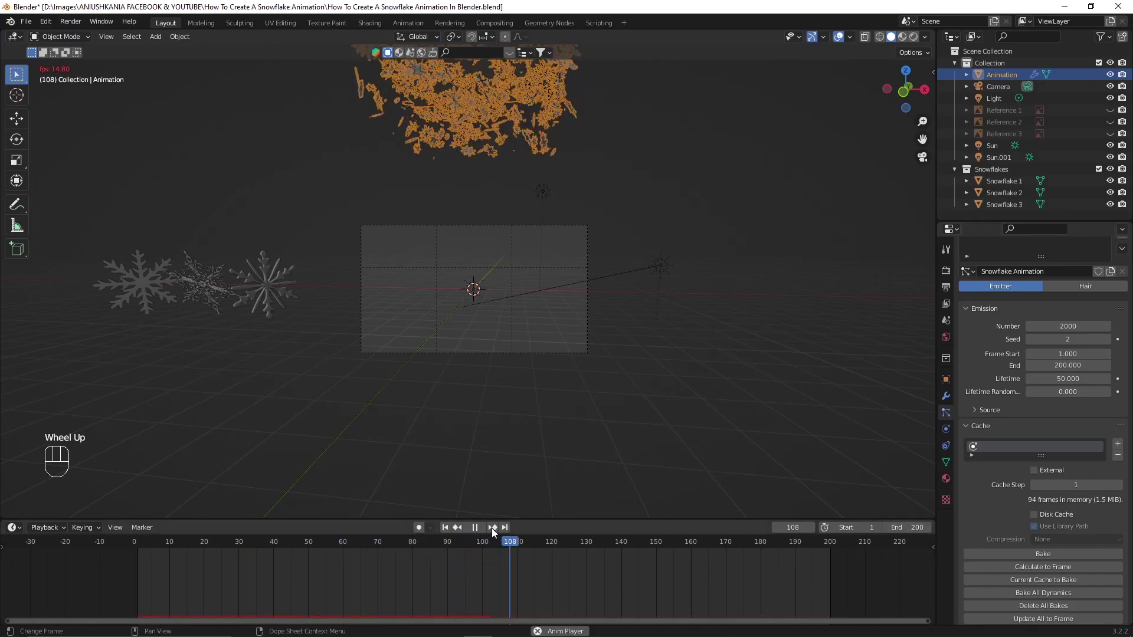
Stop at frame 117, set particle Lifetime to 500 and bake the simulation again
click(474, 527)
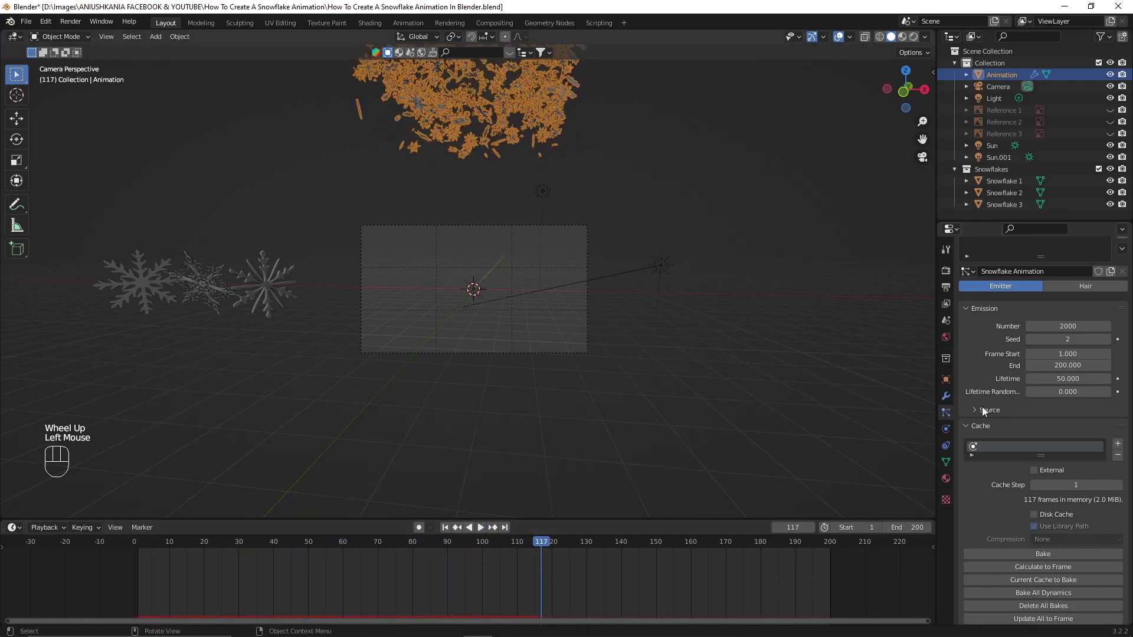
double_click(1088, 378)
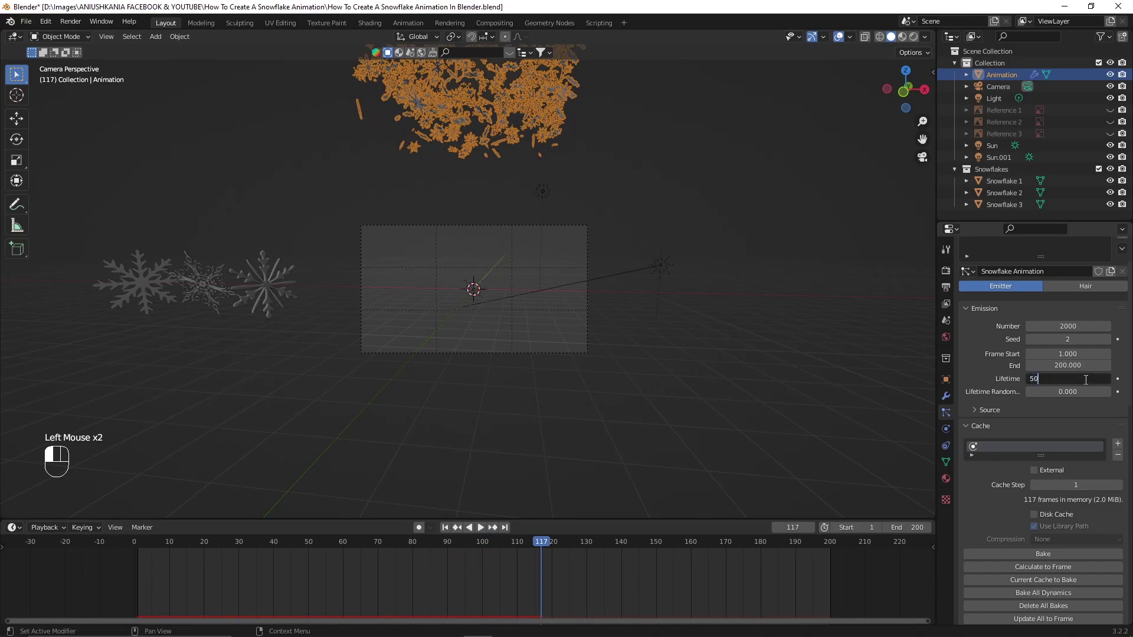
text(0)
key(Return)
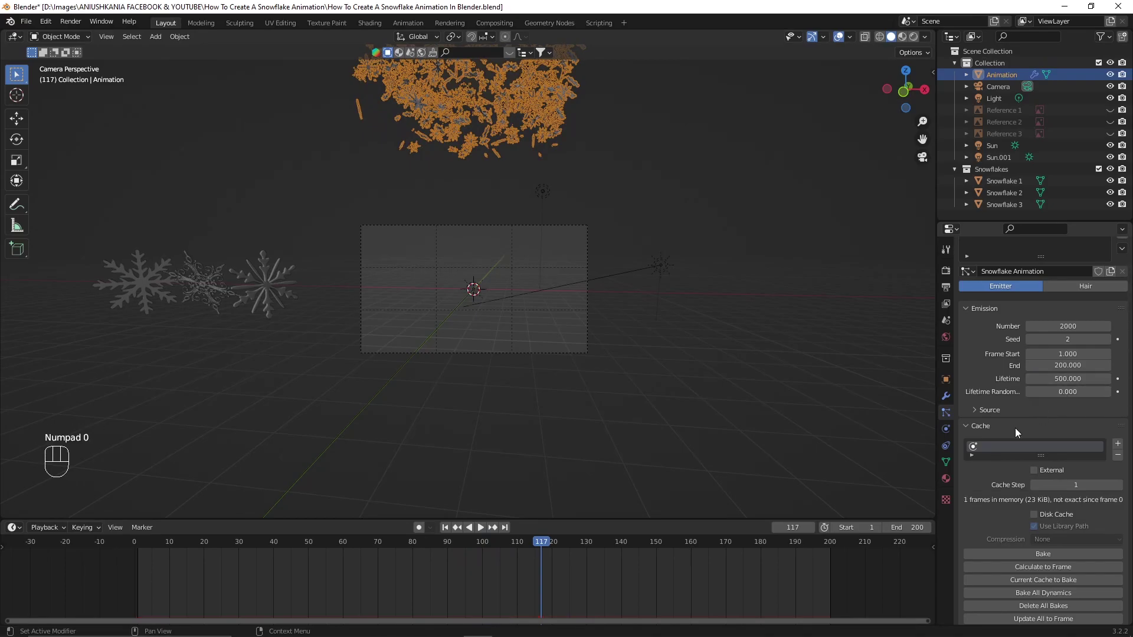
scroll(1000, 472, down, 2)
click(1041, 510)
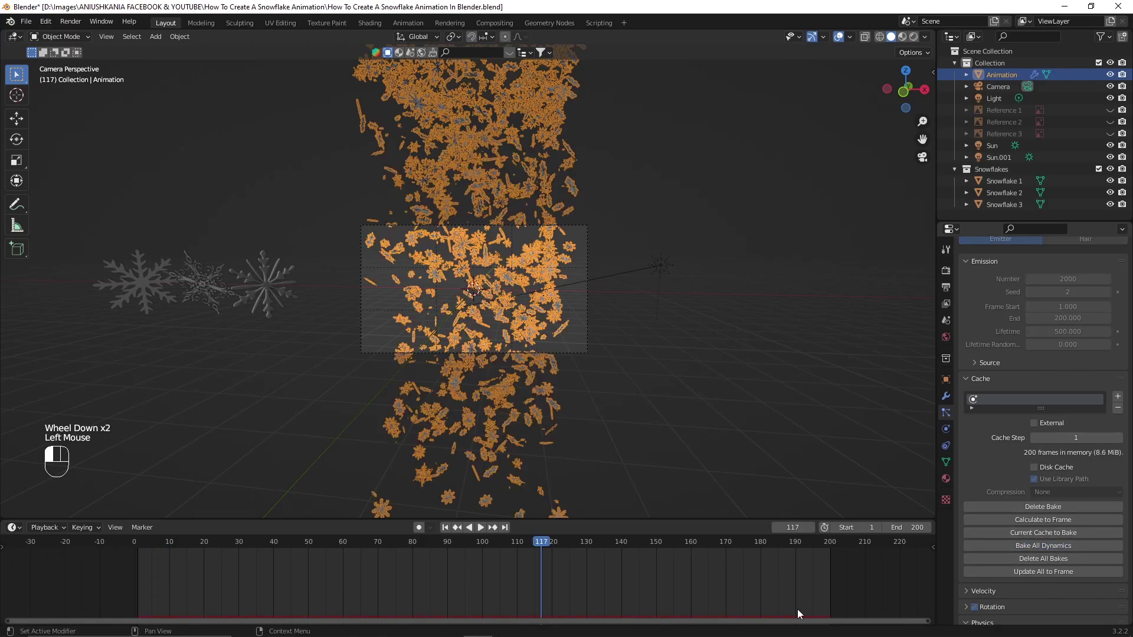
Rewind to frame 1, zoom in and play the slower snowfall
drag(341, 540, 422, 530)
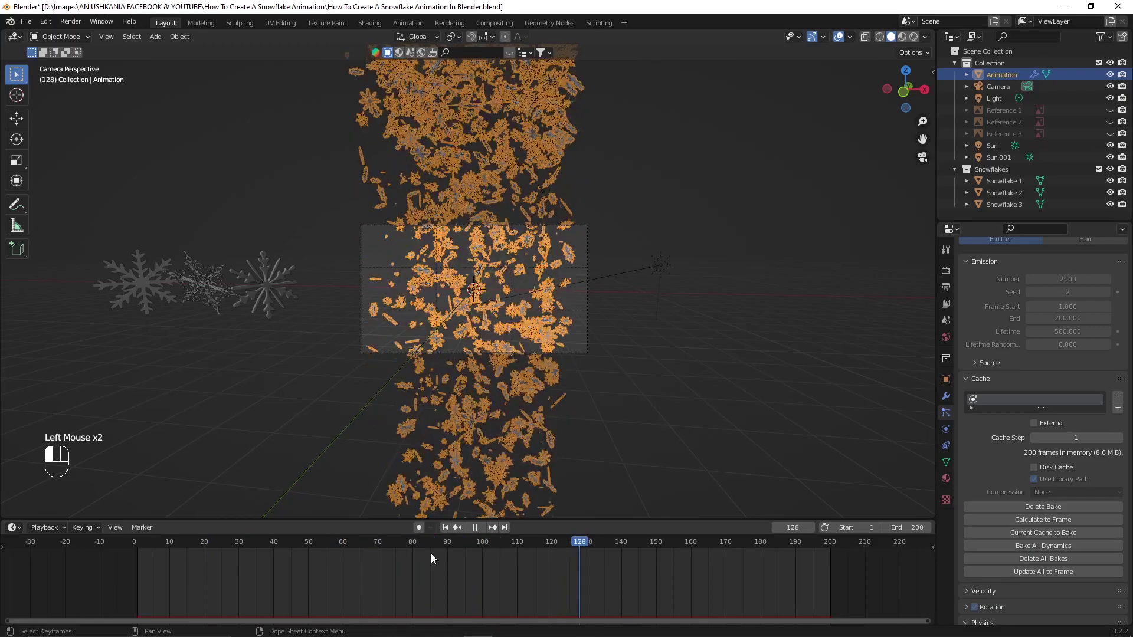
drag(298, 577, 136, 566)
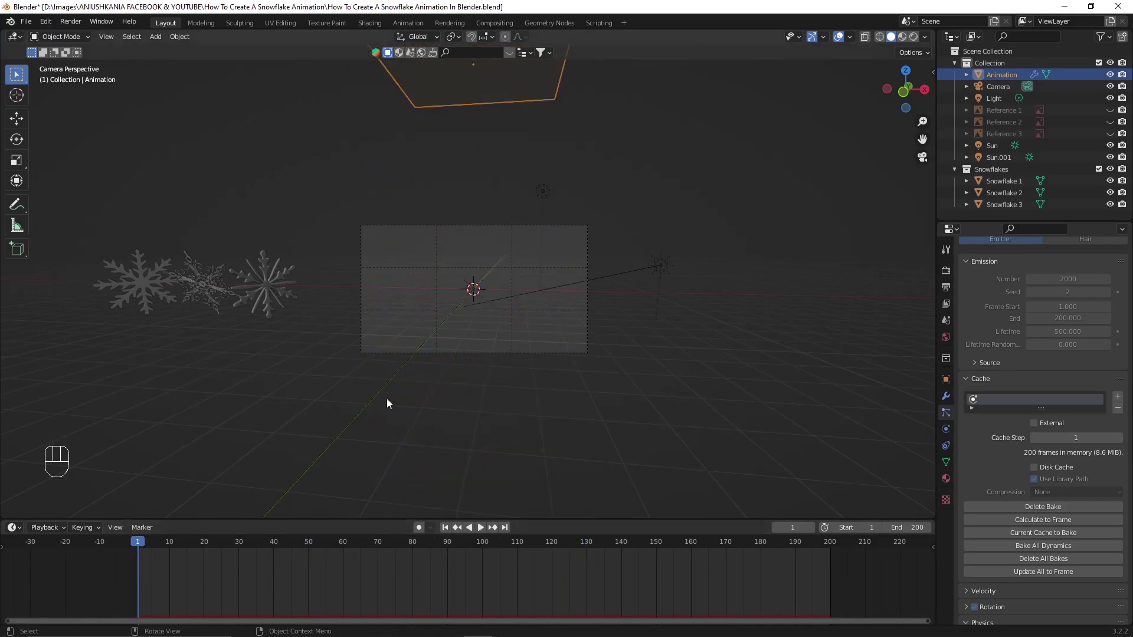
scroll(488, 316, up, 2)
scroll(491, 319, up, 2)
key(space)
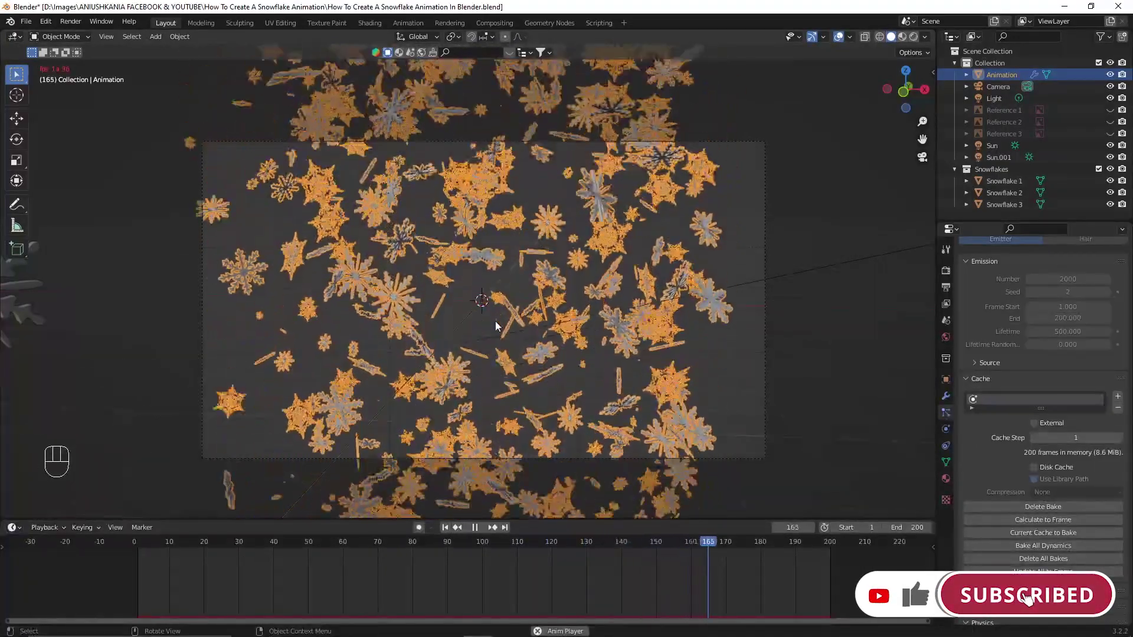
Stop playback at frame 186, then orbit, zoom and pan to inspect the snowflakes closely
key(space)
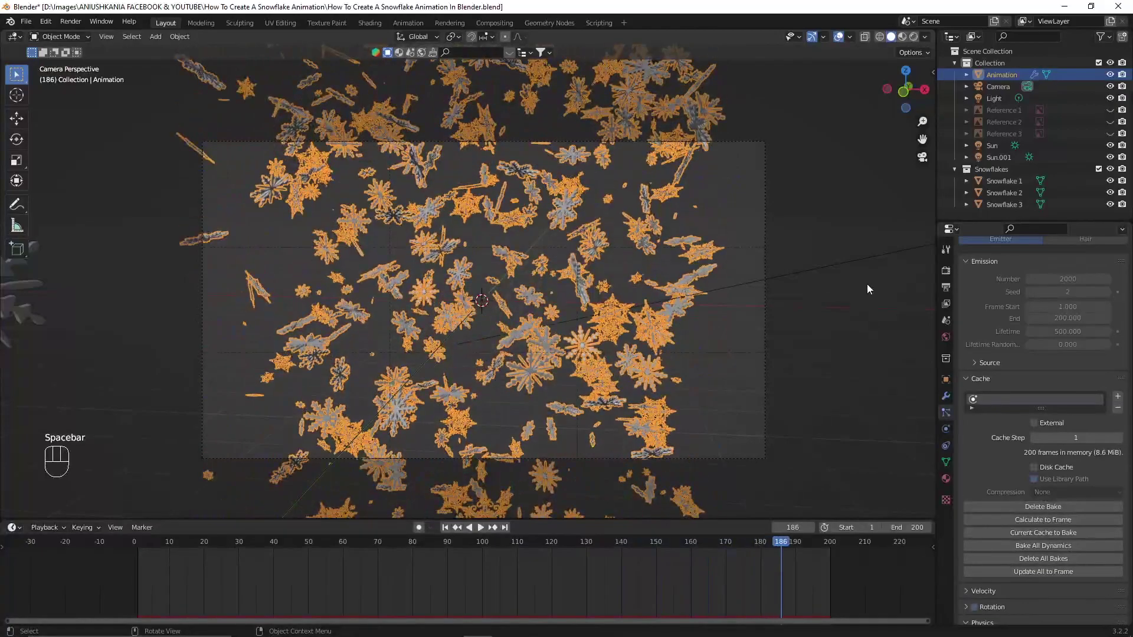
scroll(977, 479, down, 3)
scroll(984, 482, up, 5)
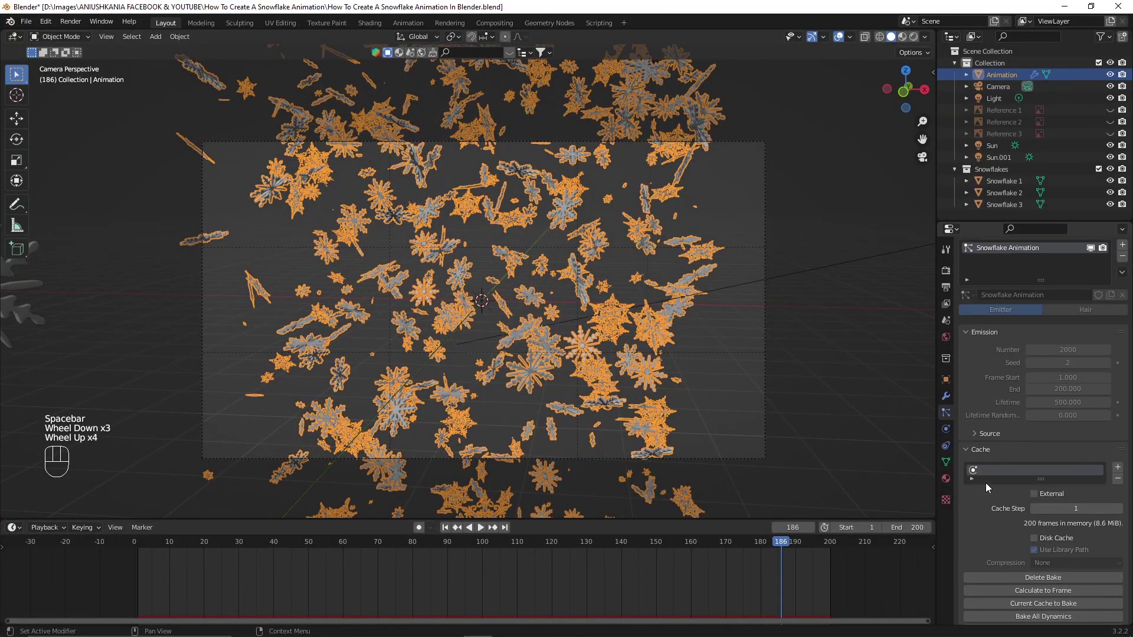
scroll(560, 383, up, 1)
mouse_move(560, 384)
middle_down()
mouse_move(520, 319)
mouse_move(482, 299)
mouse_move(406, 297)
mouse_move(452, 304)
mouse_move(555, 391)
middle_up()
scroll(505, 306, up, 2)
scroll(452, 304, down, 2)
scroll(509, 449, up, 3)
shift+middle_drag(509, 449, 458, 448)
scroll(453, 423, down, 1)
Preview the camera view in Rendered shading, then centre the view on an ornate snowflake
key(ctrl+alt+KP_0)
key(z)
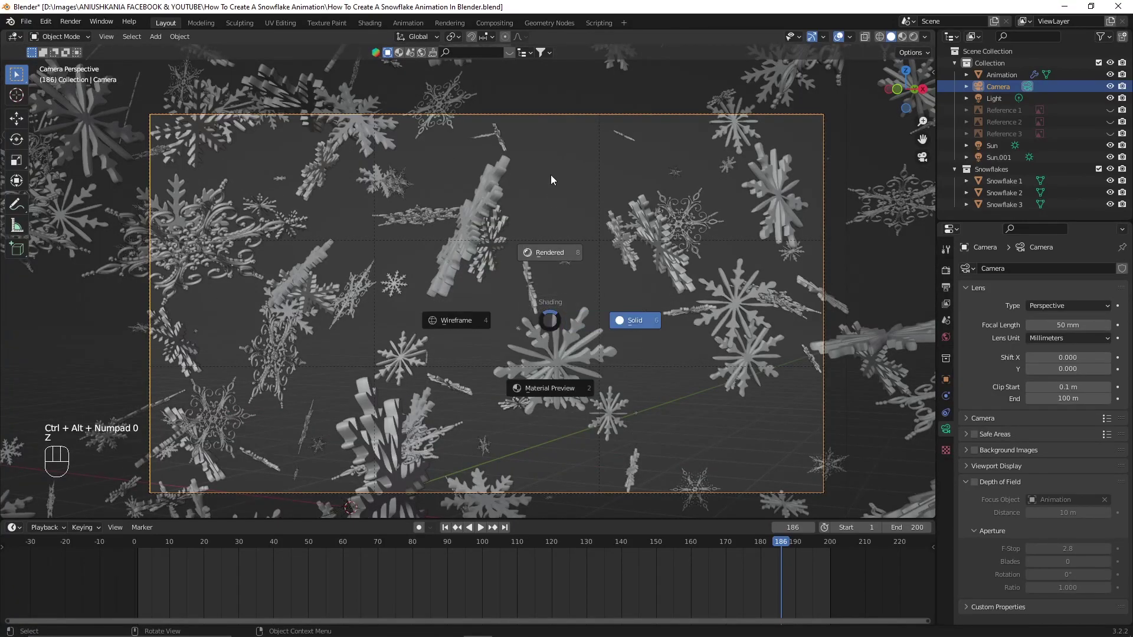
click(550, 175)
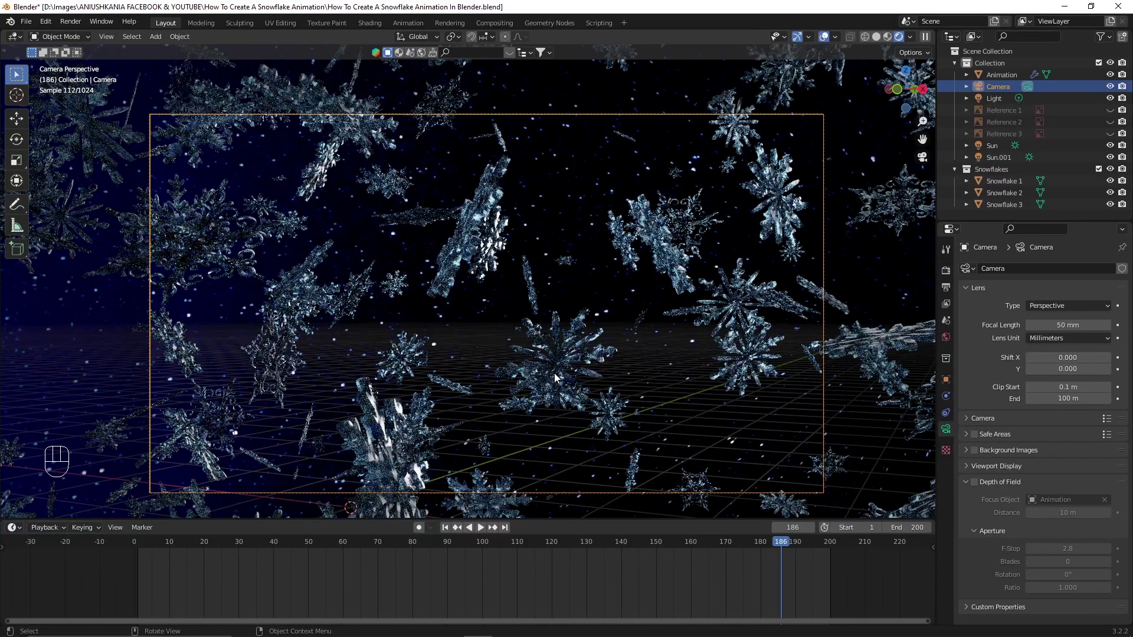
scroll(571, 307, down, 2)
mouse_move(475, 293)
middle_down()
mouse_move(531, 300)
mouse_move(531, 284)
middle_up()
click(876, 37)
scroll(429, 276, up, 1)
mouse_move(366, 250)
middle_down()
mouse_move(430, 277)
mouse_move(383, 260)
middle_up()
mouse_move(383, 259)
middle_down()
mouse_move(345, 253)
mouse_move(404, 207)
mouse_move(412, 230)
middle_up()
scroll(345, 248, up, 4)
Align the camera to the view and move it closer to the snowflake at frame 184
key(ctrl+alt+KP_0)
key(g)
key(z)
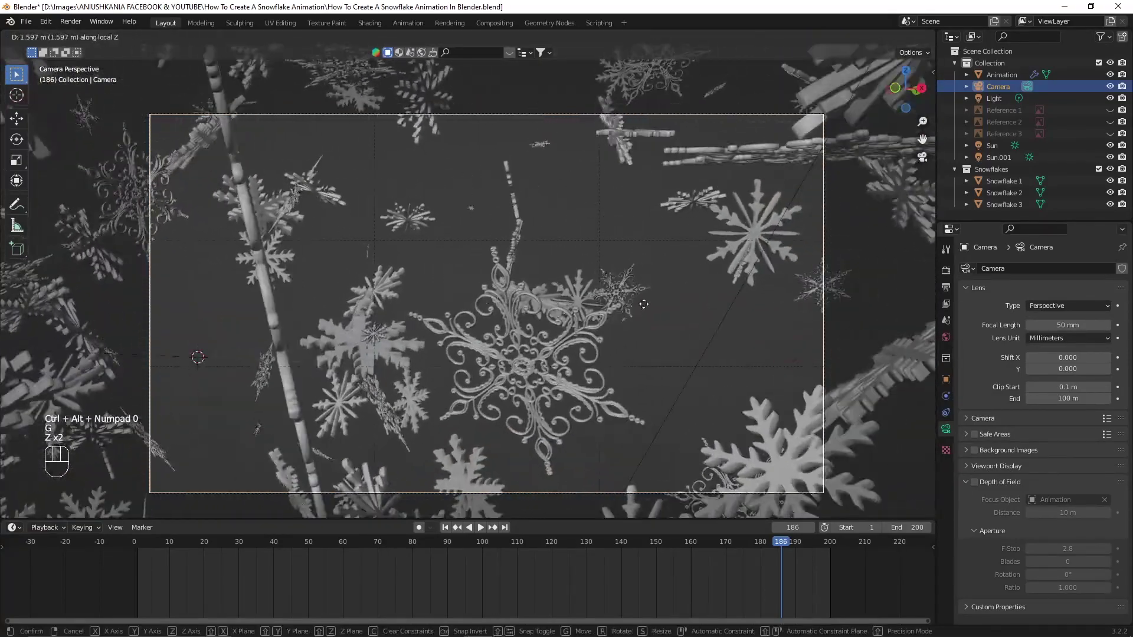
click(678, 339)
key(r)
key(z)
key(g)
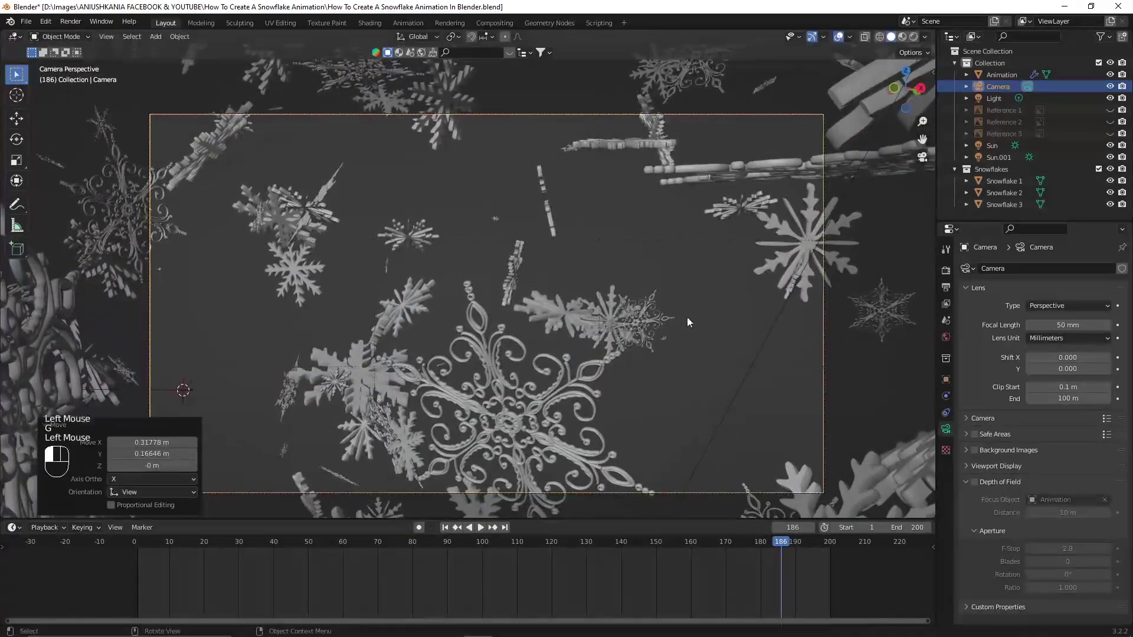
click(685, 325)
drag(769, 544, 773, 545)
key(g)
click(583, 278)
key(z)
click(581, 189)
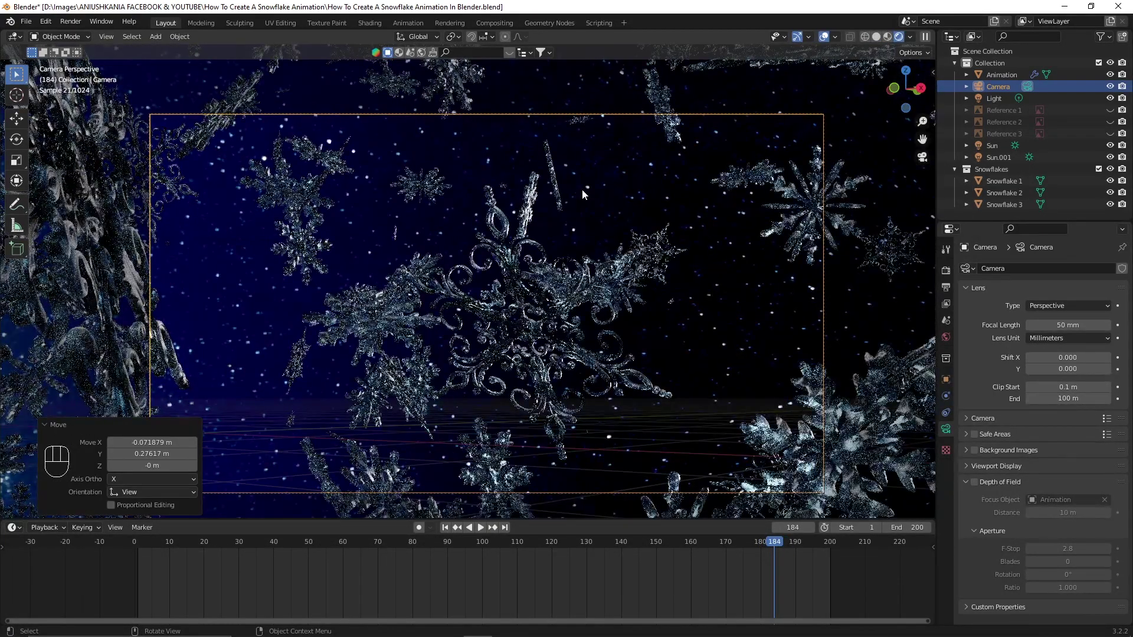
Realign and reposition the camera for the final close framing at frame 184
mouse_move(486, 226)
middle_down()
mouse_move(606, 294)
mouse_move(536, 323)
mouse_move(491, 302)
middle_up()
scroll(606, 294, down, 3)
scroll(539, 321, up, 4)
key(ctrl+alt+KP_0)
key(g)
key(z)
key(z)
click(717, 544)
drag(718, 544, 774, 547)
key(g)
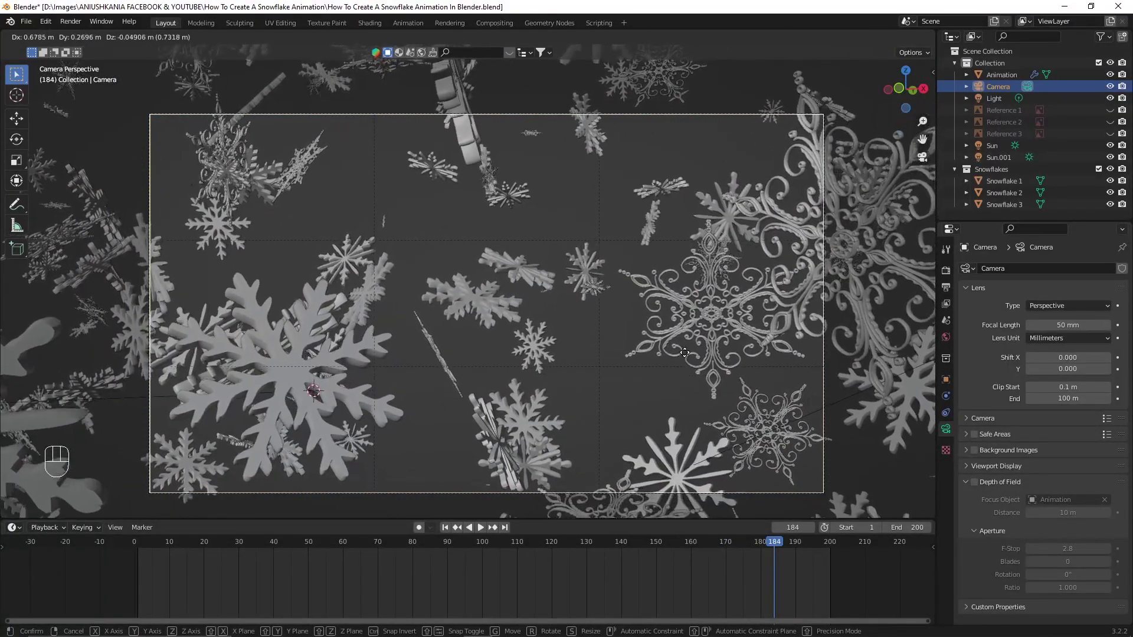
click(685, 357)
key(z)
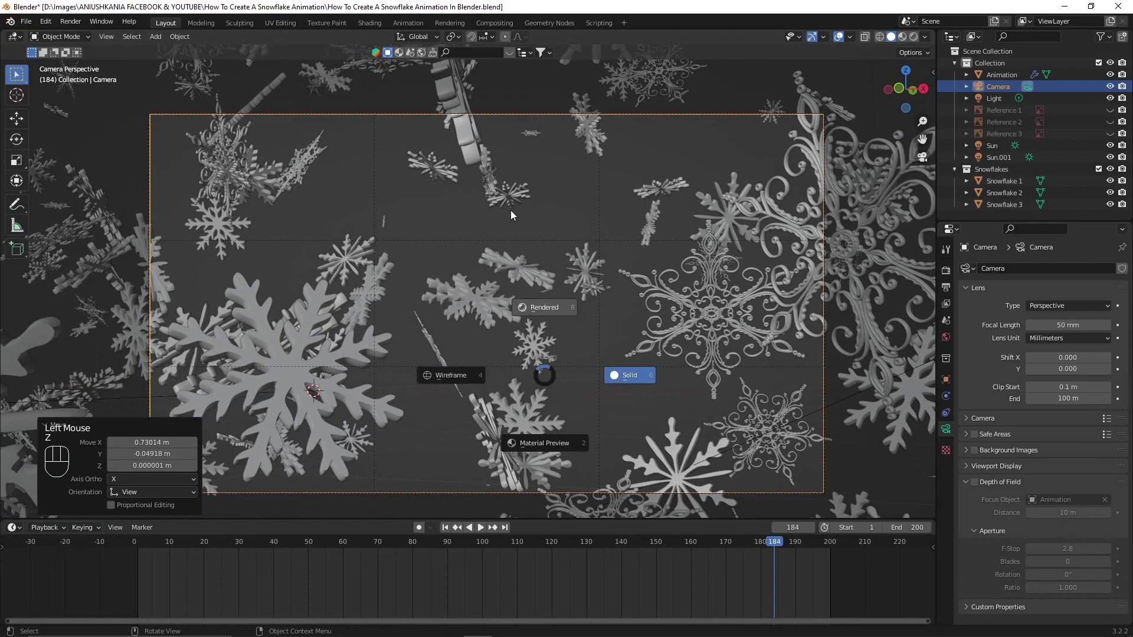
click(511, 210)
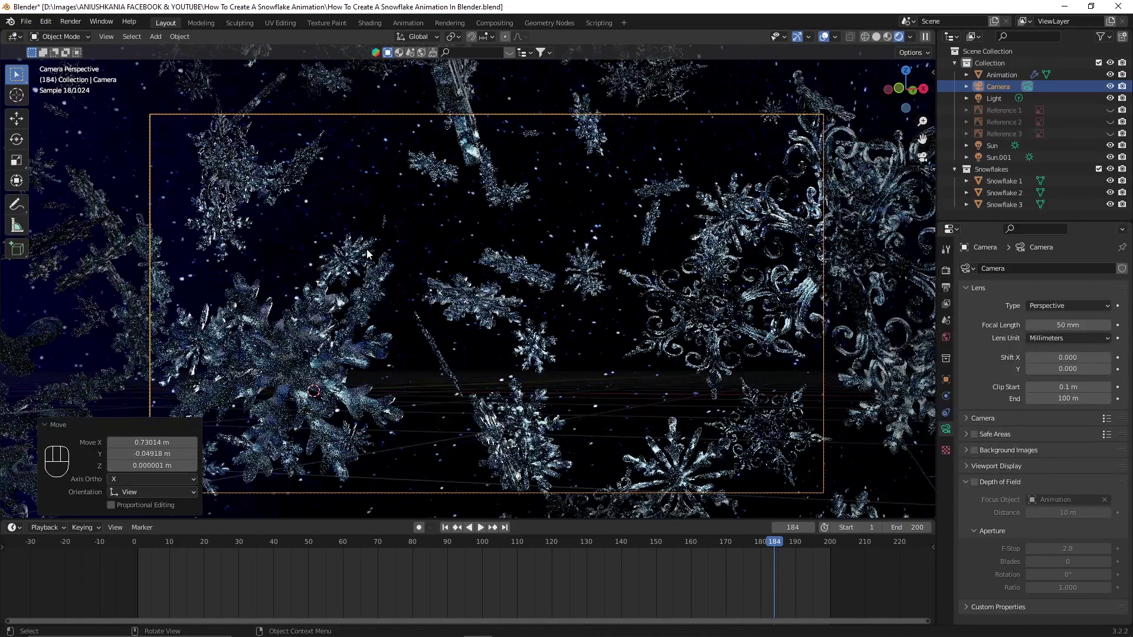
Return to solid shading, save the file and render a test still of frame 184
key(z)
key(ctrl+s)
click(76, 23)
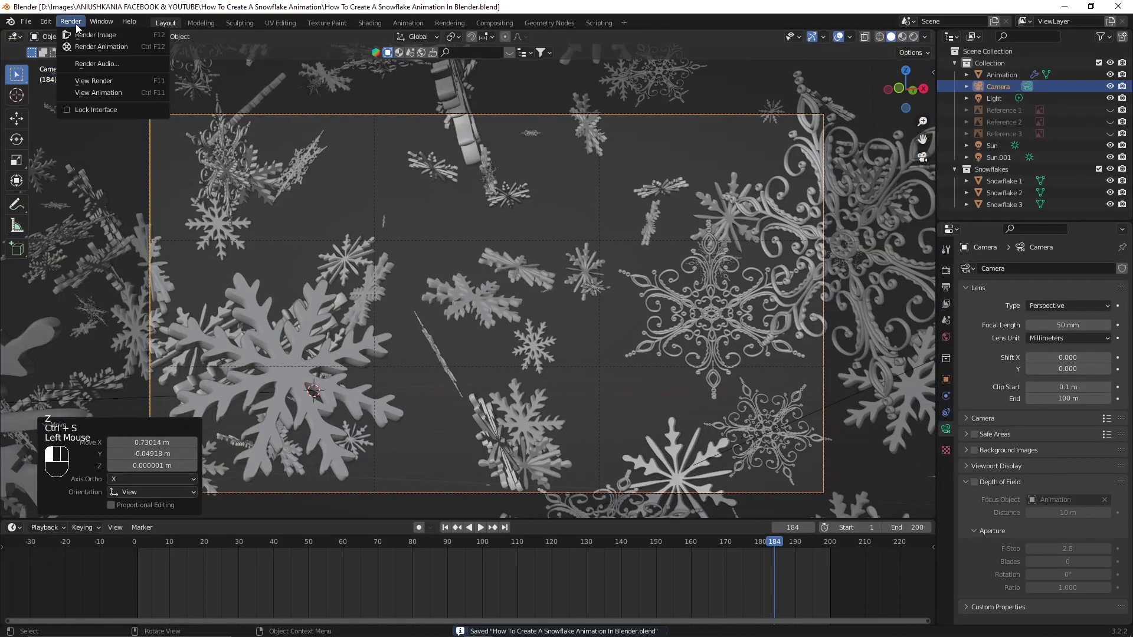
click(81, 34)
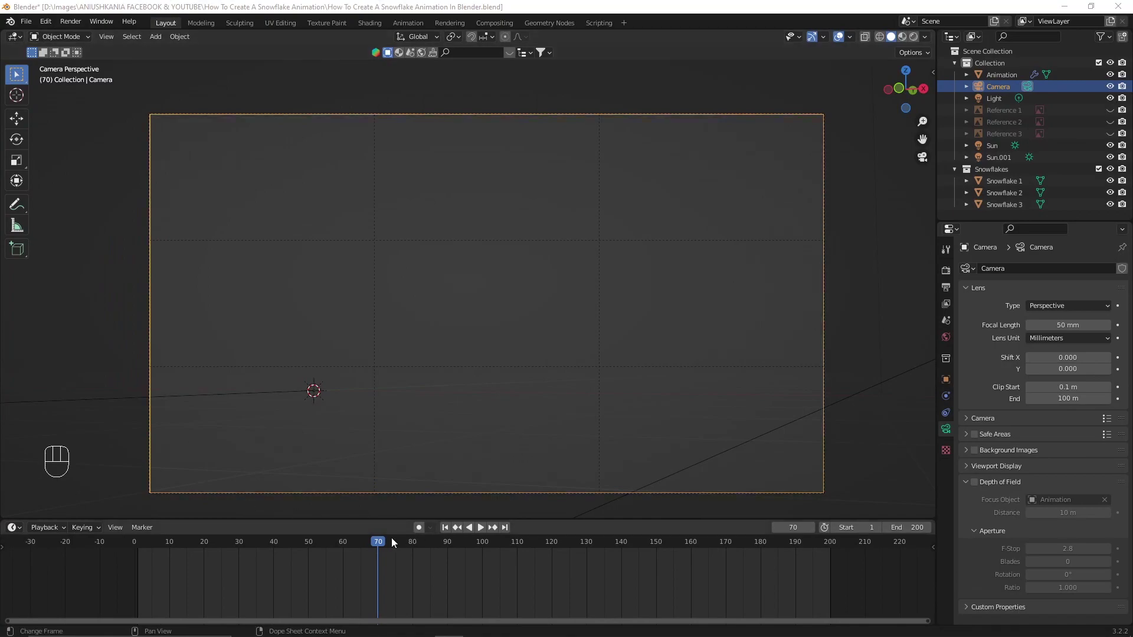
Set the render Frame Start to 70 in Output Properties
mouse_move(378, 542)
mouse_down()
mouse_move(416, 541)
mouse_move(378, 556)
mouse_up()
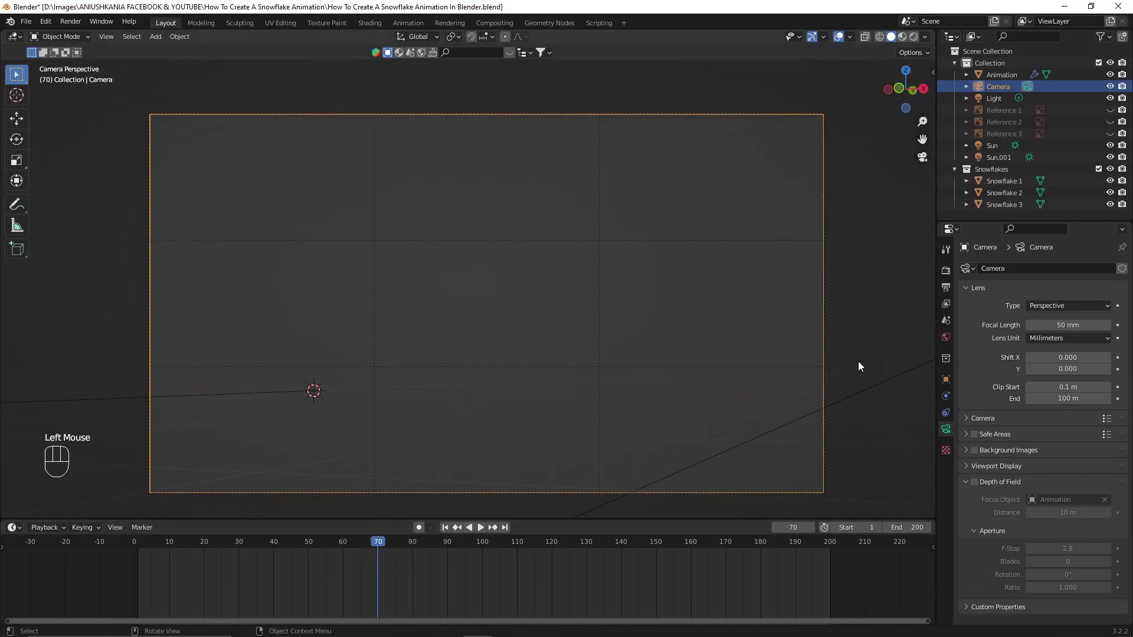
click(946, 287)
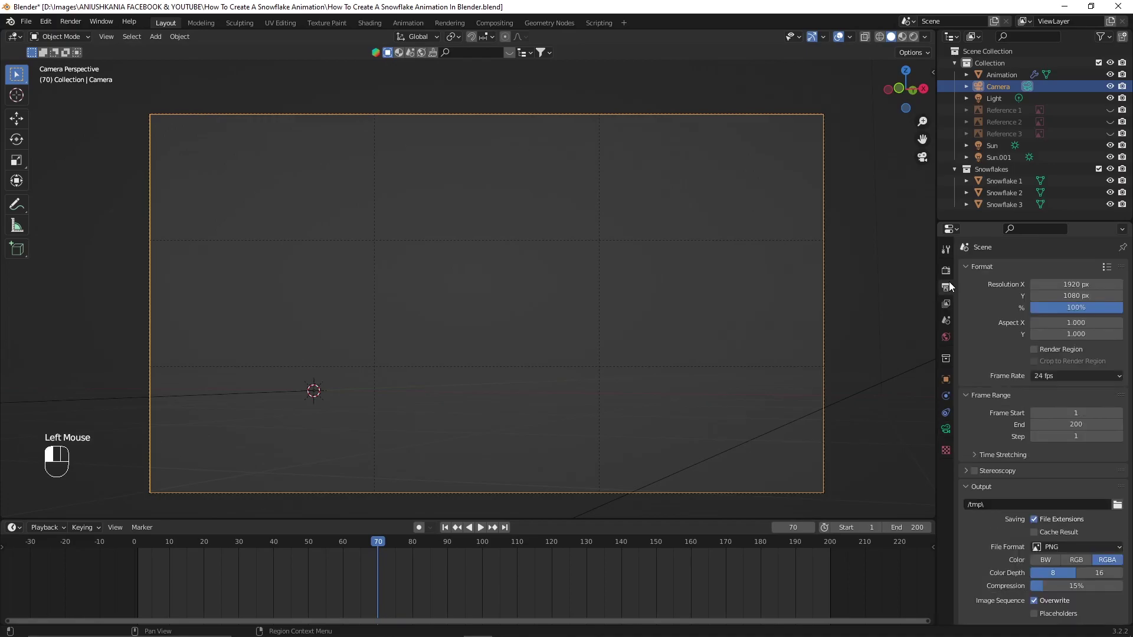
double_click(1062, 413)
key(Return)
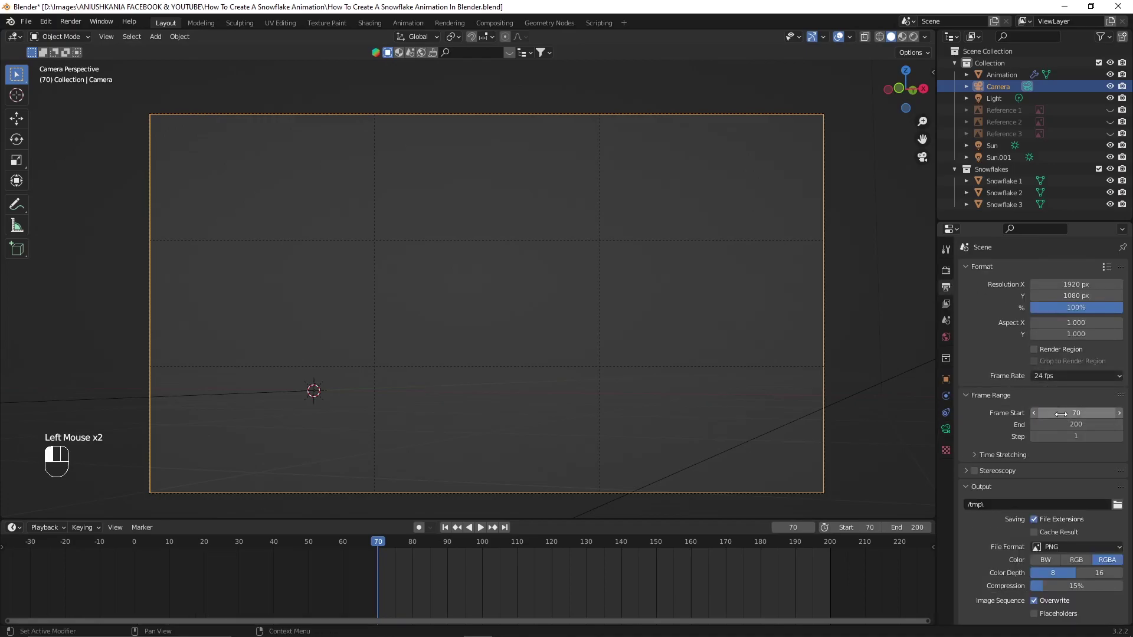
Send render output to a new 'Animation' folder beside the project and save the file
click(1118, 506)
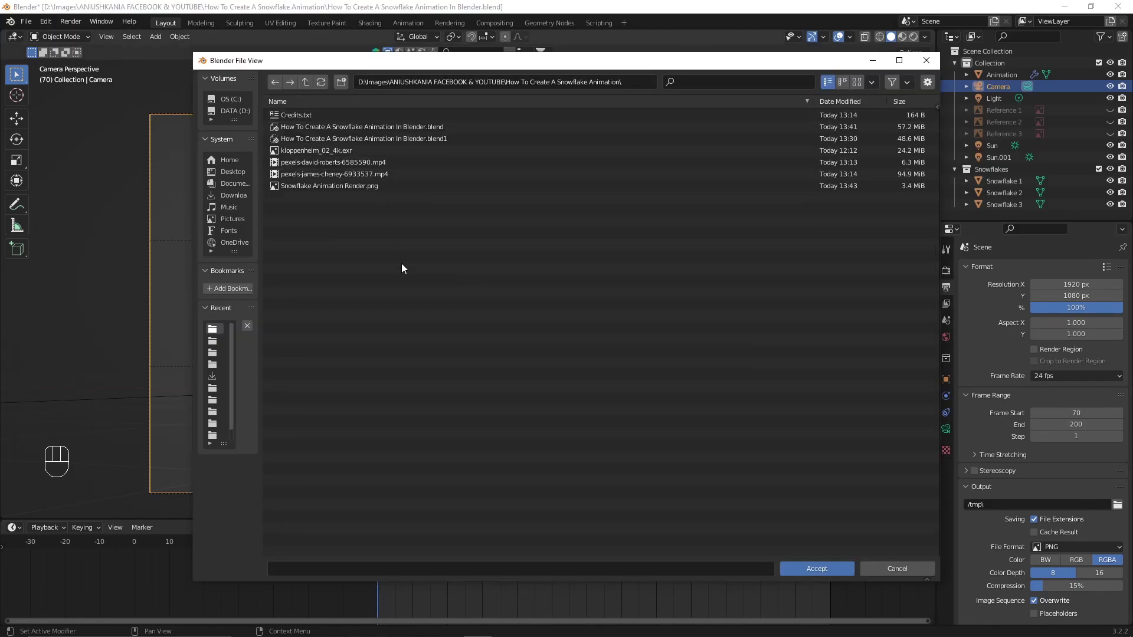
click(341, 82)
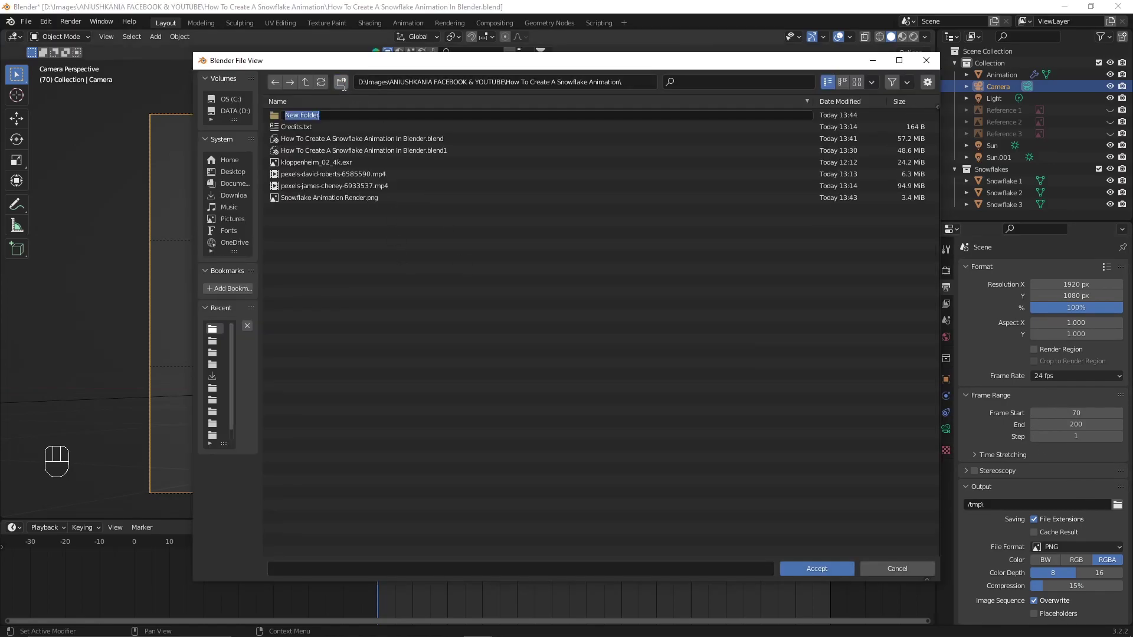
text(Animation)
key(Return)
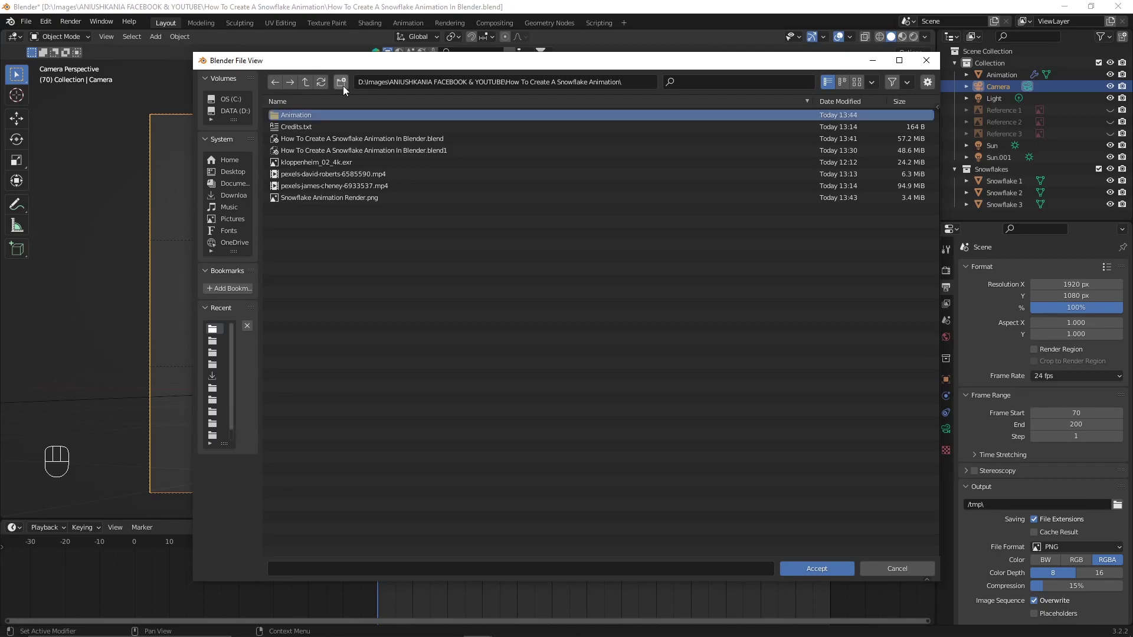
double_click(321, 115)
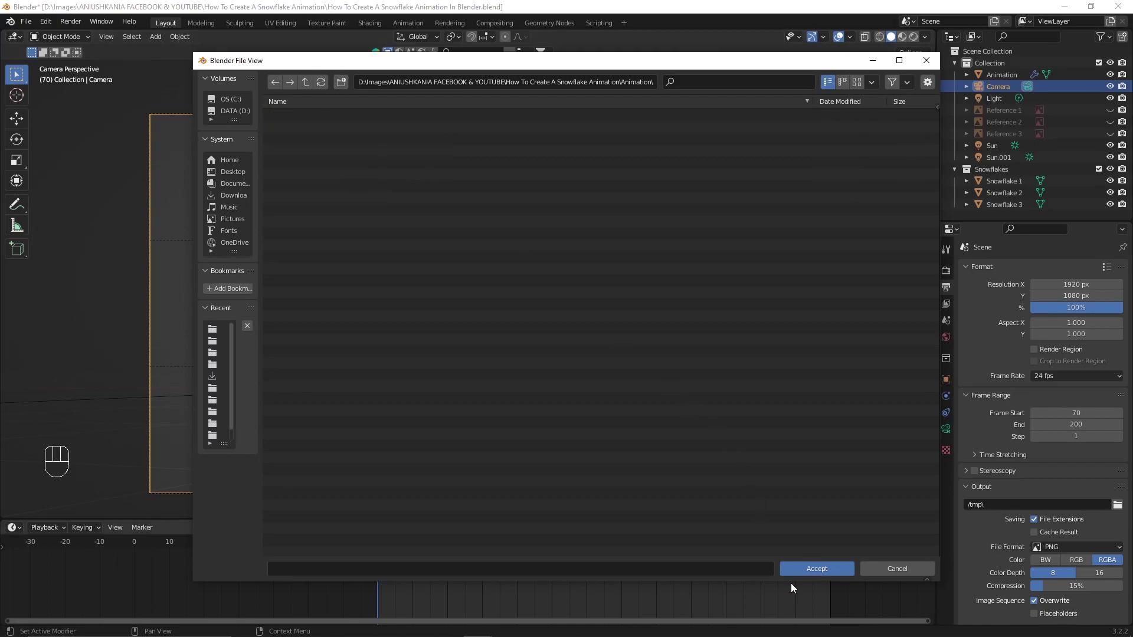
click(816, 570)
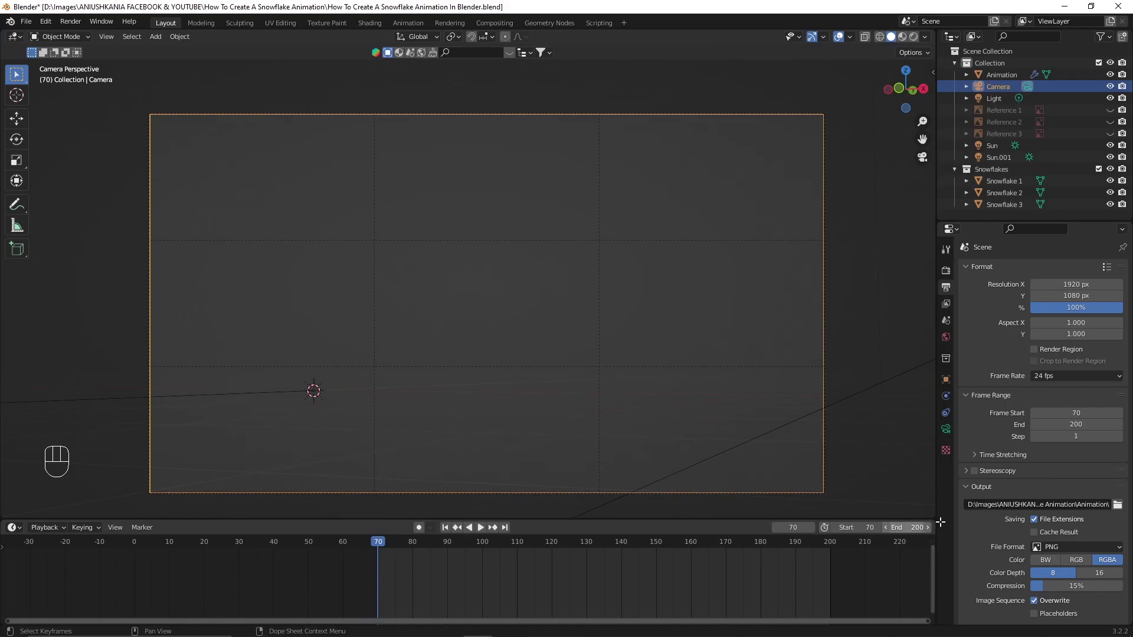
click(946, 270)
key(ctrl+s)
Render the snowflake animation, frames 70 to 200, as a PNG image sequence with Render Animation
click(71, 21)
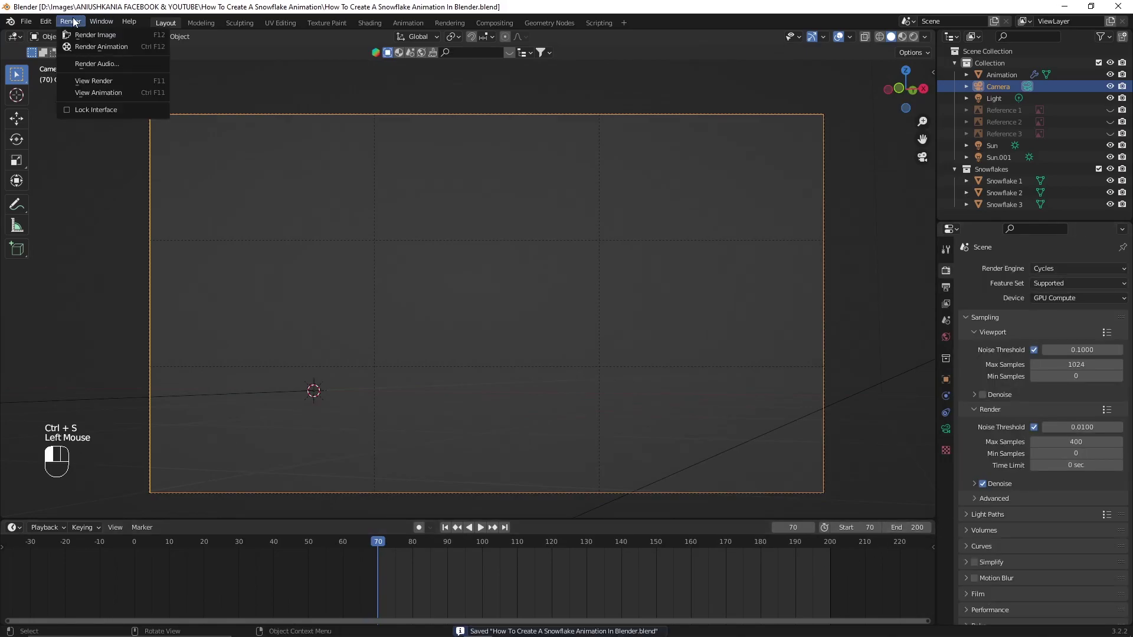
click(90, 47)
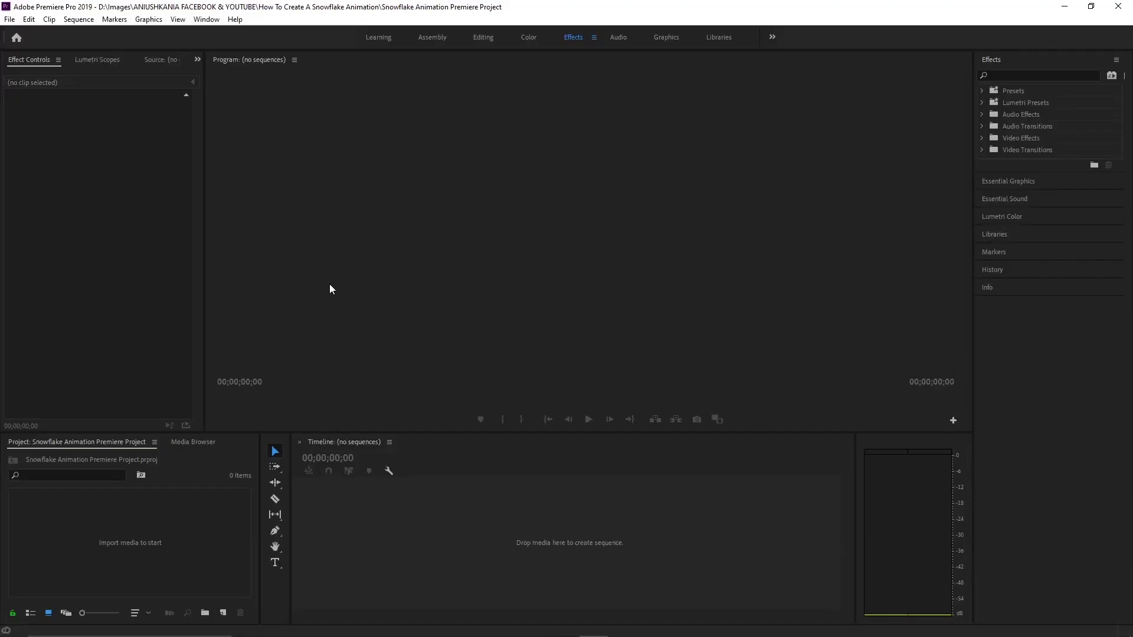
Import the rendered PNG frames from the Animation folder, starting at 0070, as one image sequence
click(9, 21)
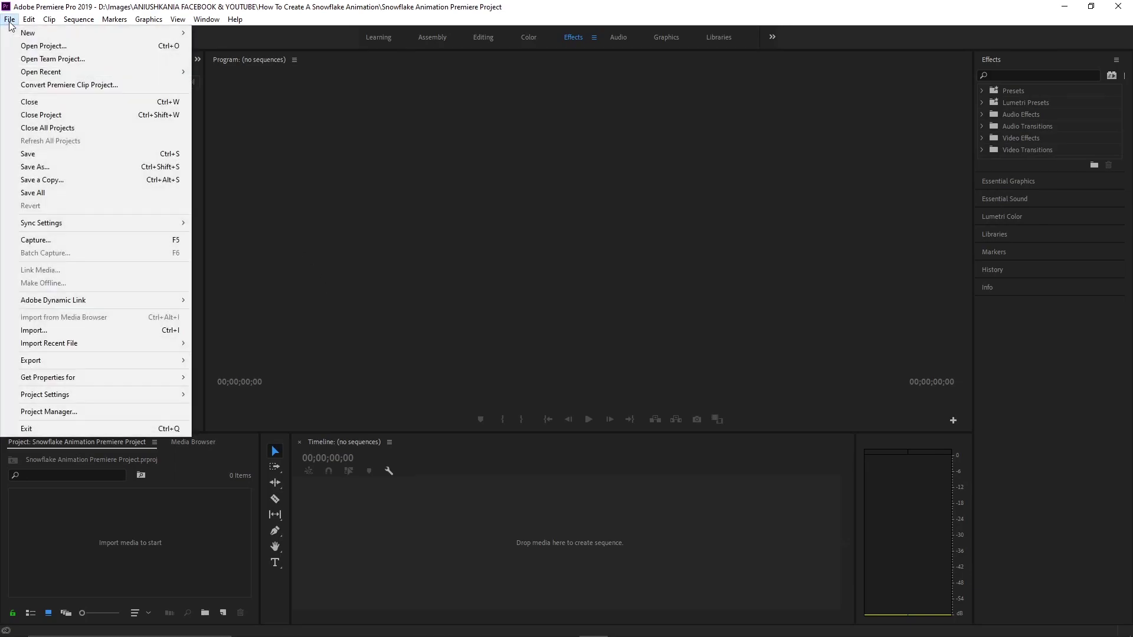
click(135, 330)
drag(230, 35, 473, 172)
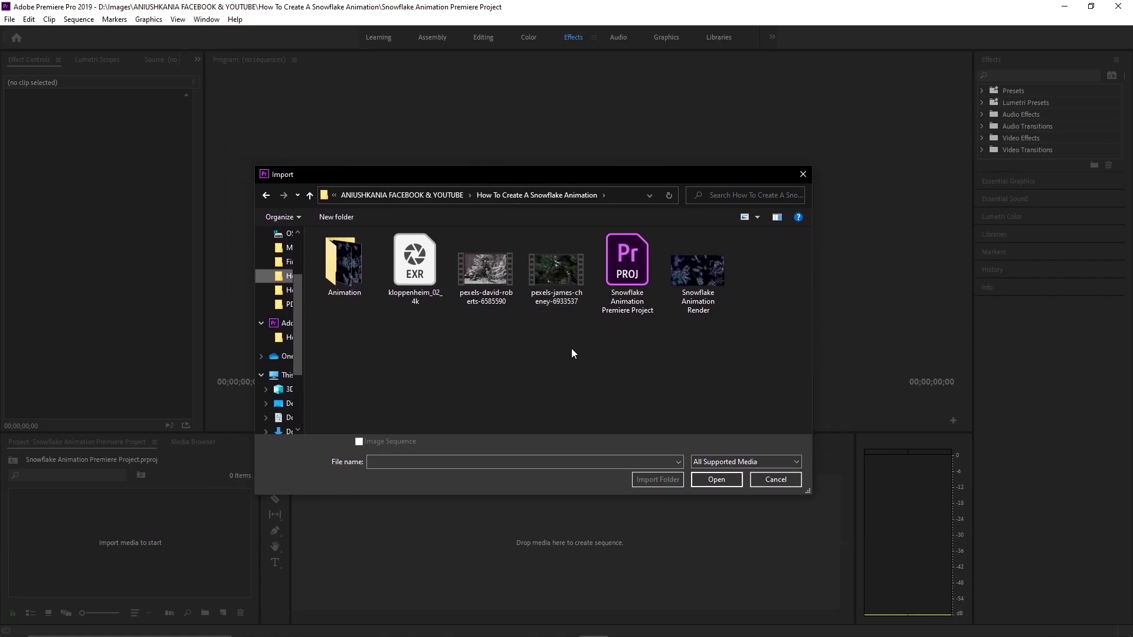
double_click(344, 263)
scroll(453, 285, down, 5)
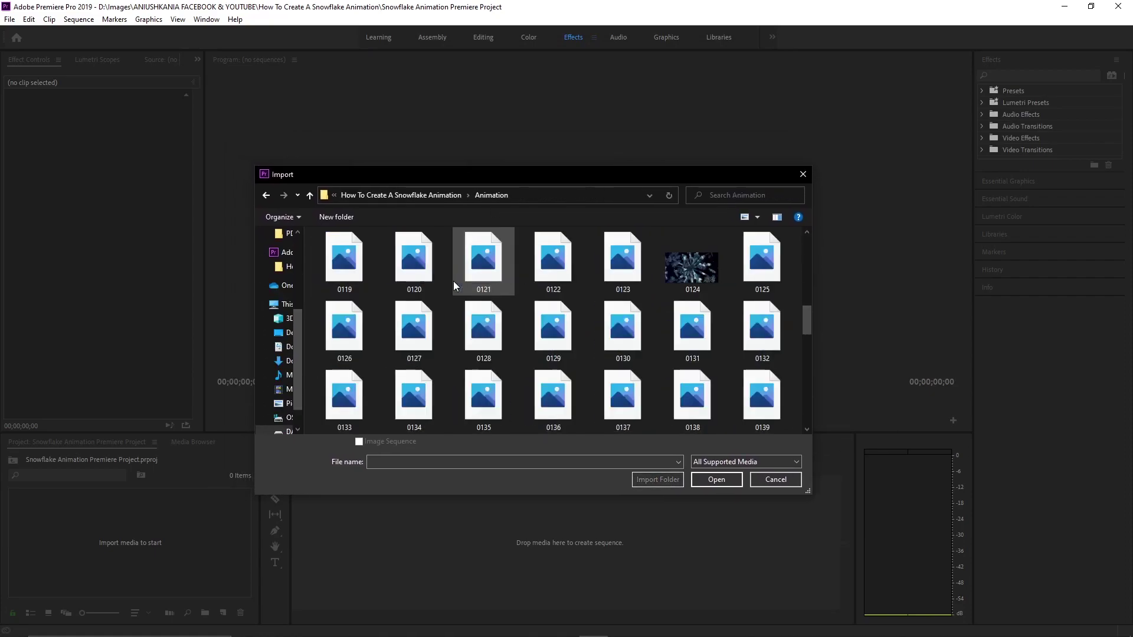
scroll(478, 320, up, 2)
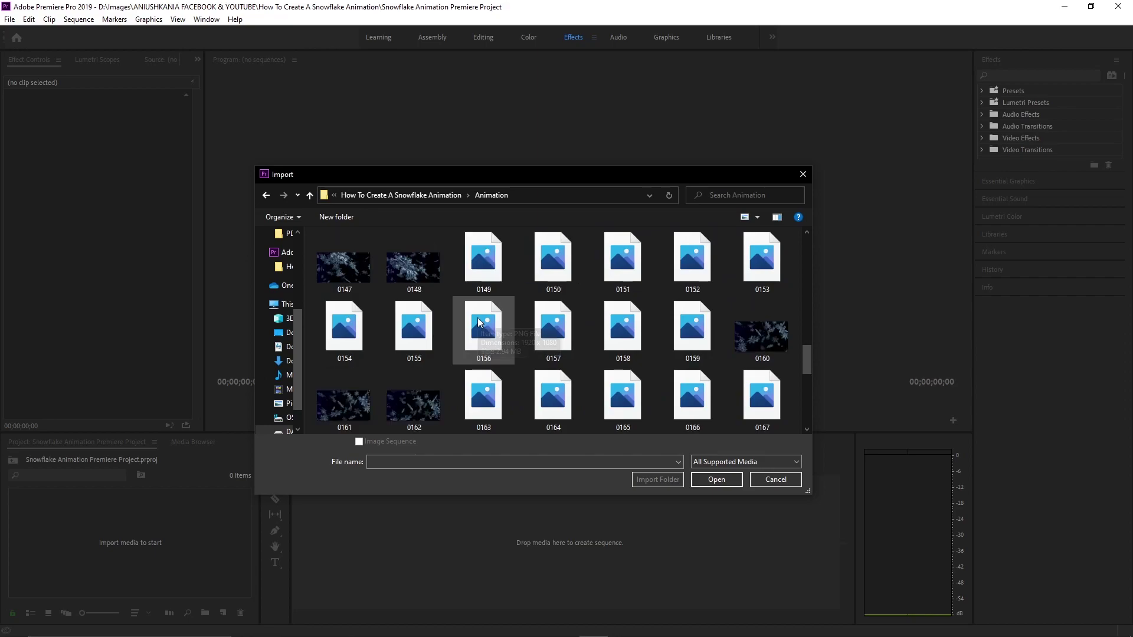
scroll(477, 316, up, 3)
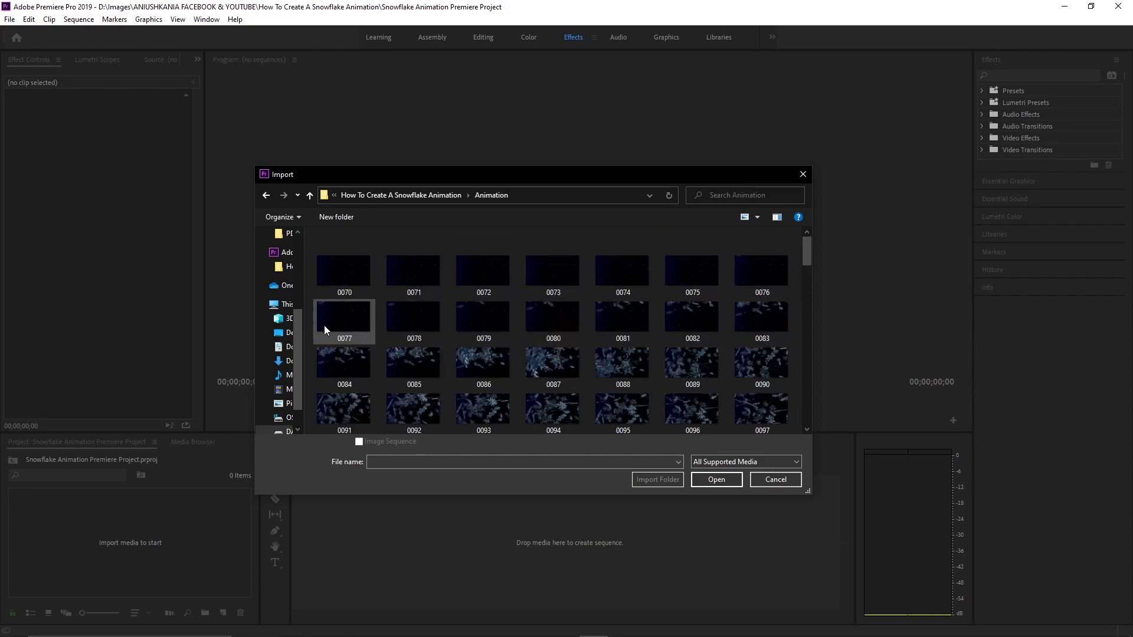
click(353, 272)
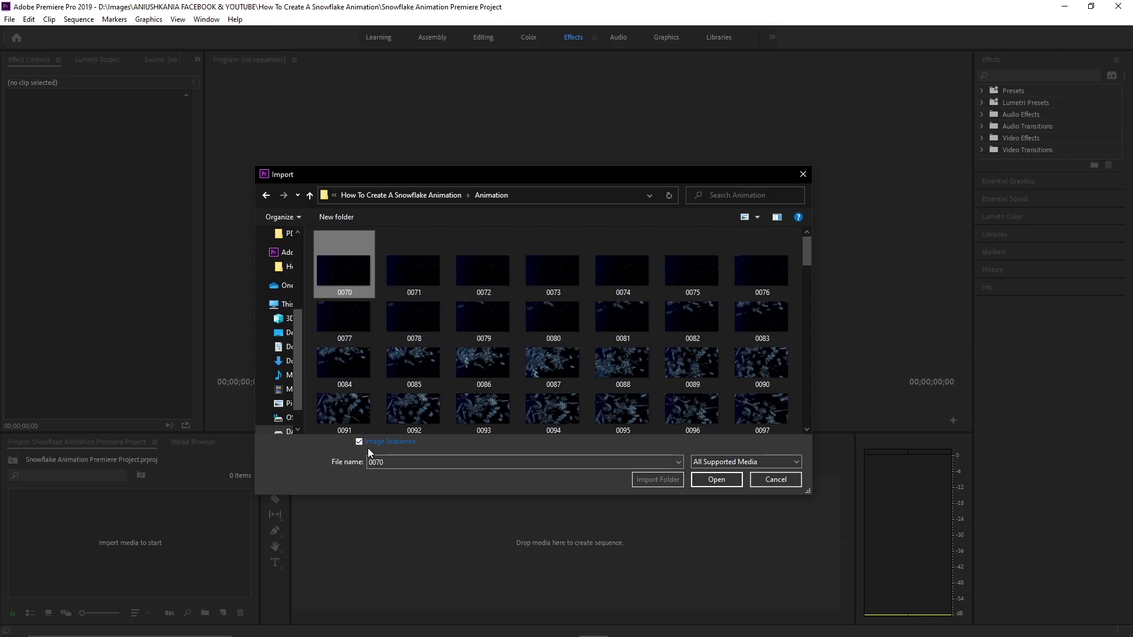
click(726, 479)
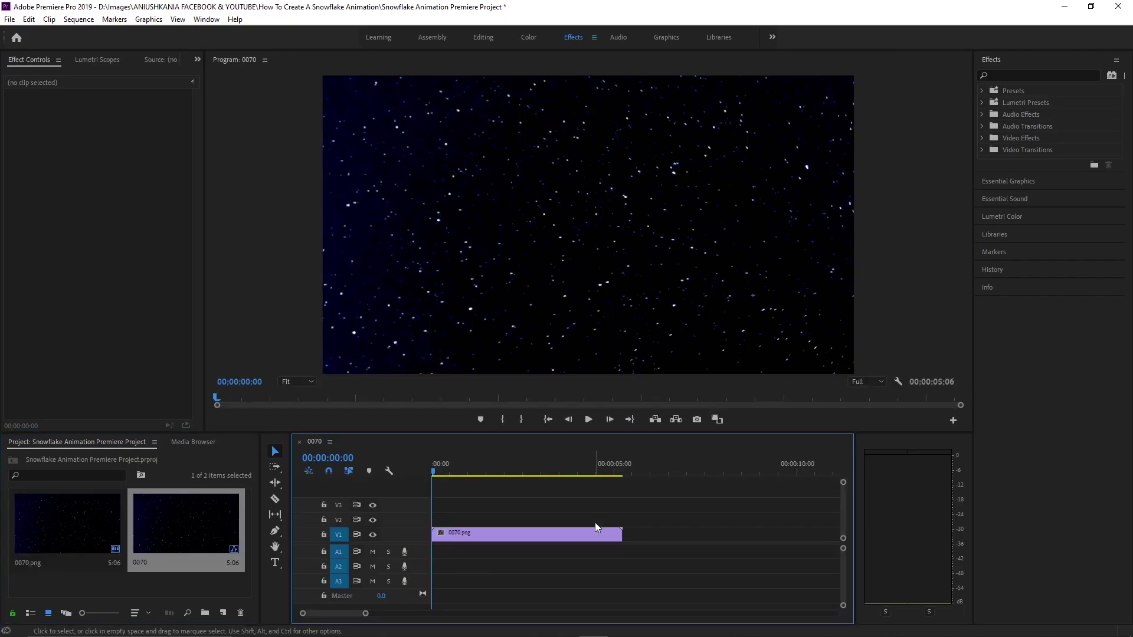
drag(620, 472, 429, 515)
click(582, 421)
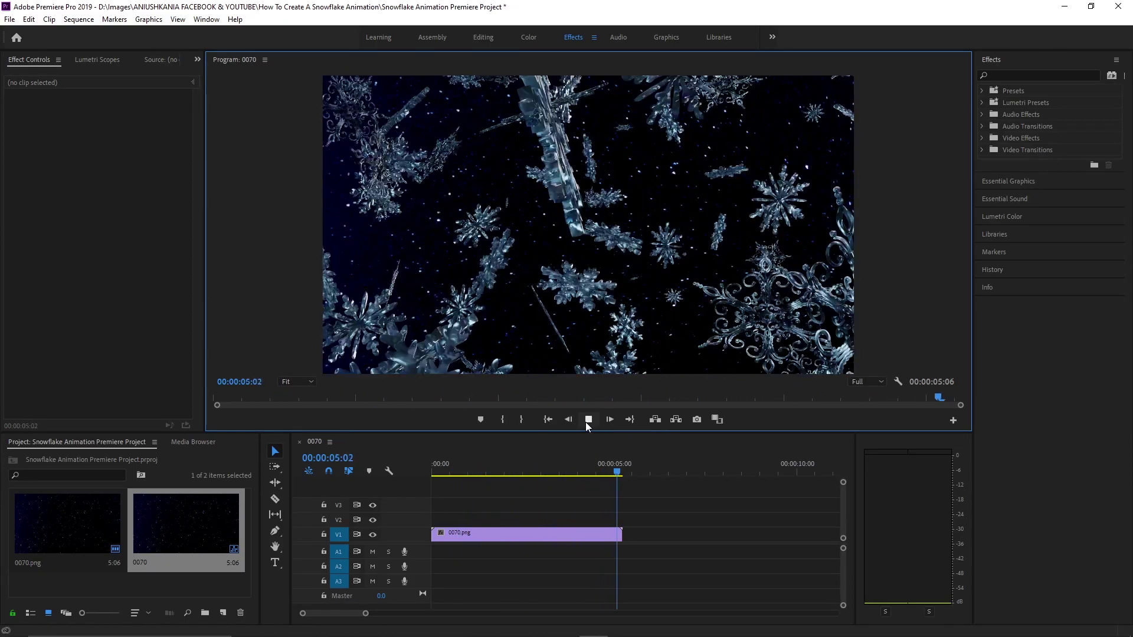
Set the 0070.png clip's speed to 50% with Optical Flow time interpolation
click(502, 534)
right_click(501, 534)
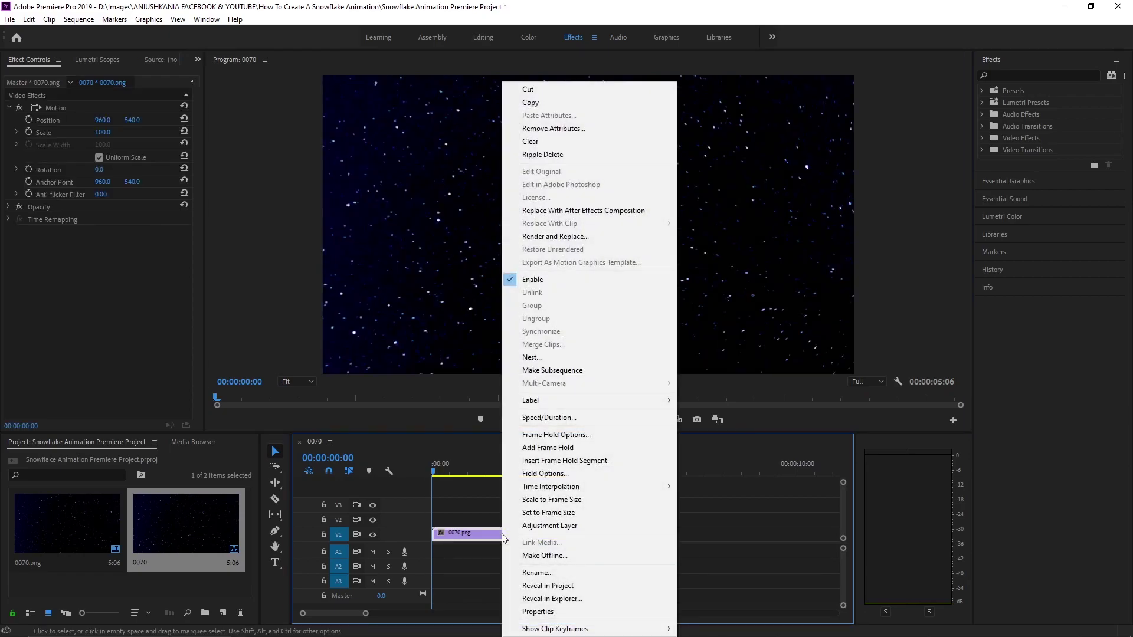
click(619, 415)
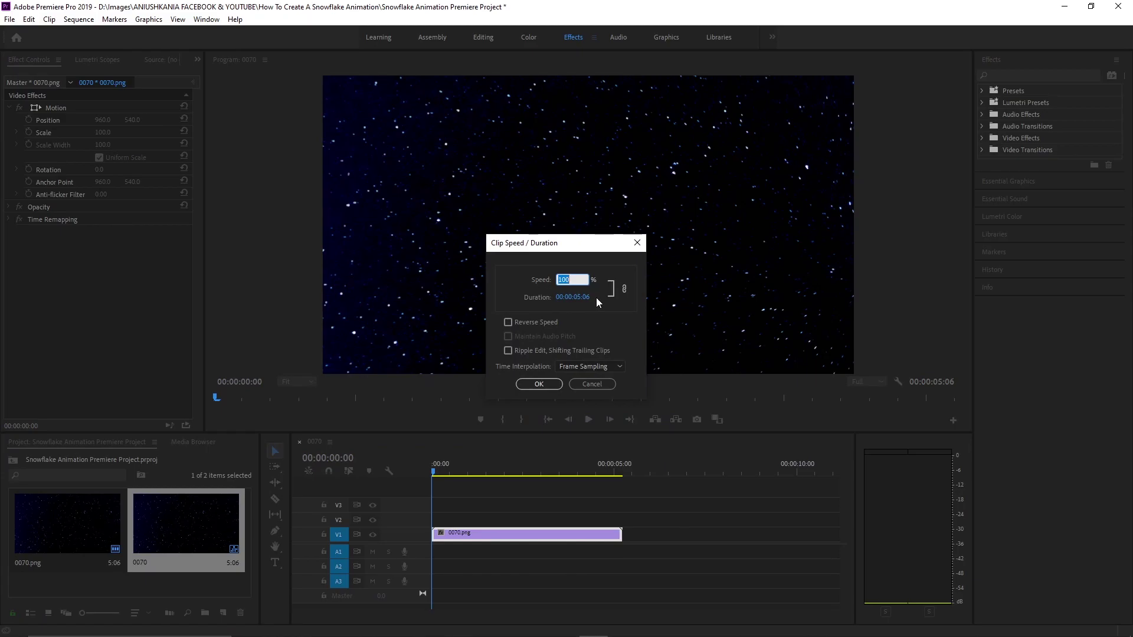
text(50)
click(618, 365)
click(603, 403)
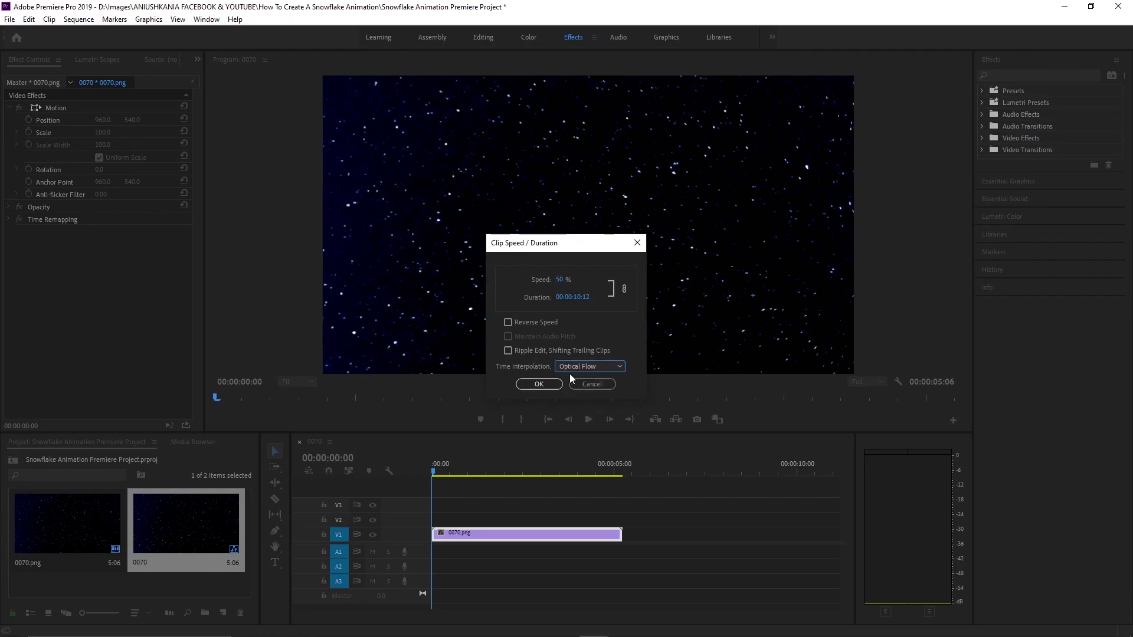
click(539, 384)
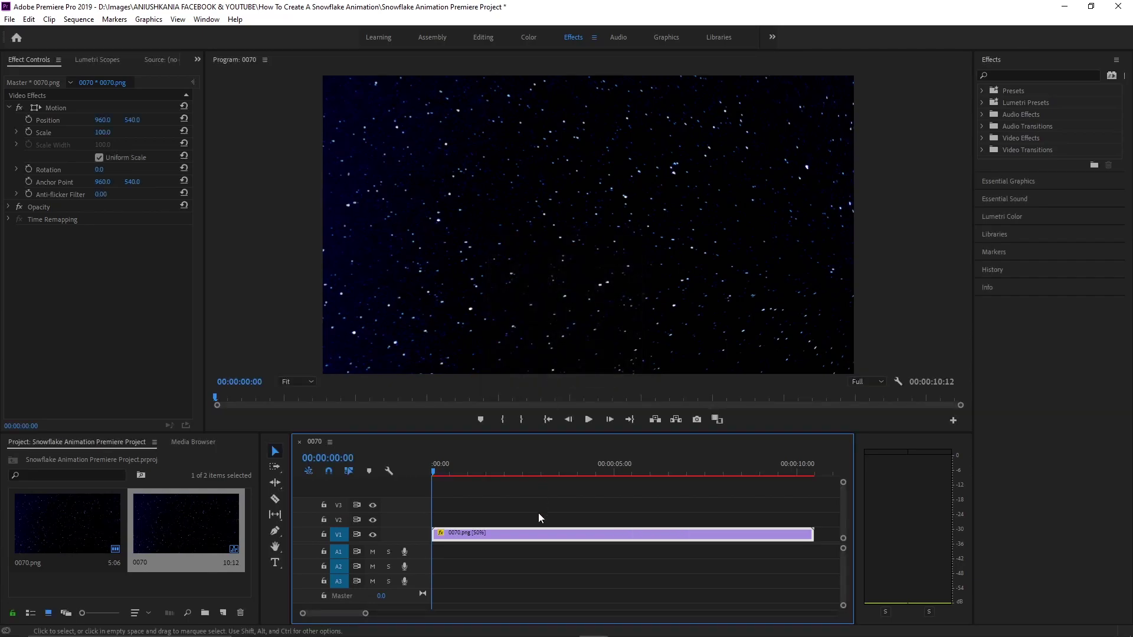
Open the sequence's export settings with Ctrl+M and choose the Facebook 1080p Full HD preset
key(ctrl+m)
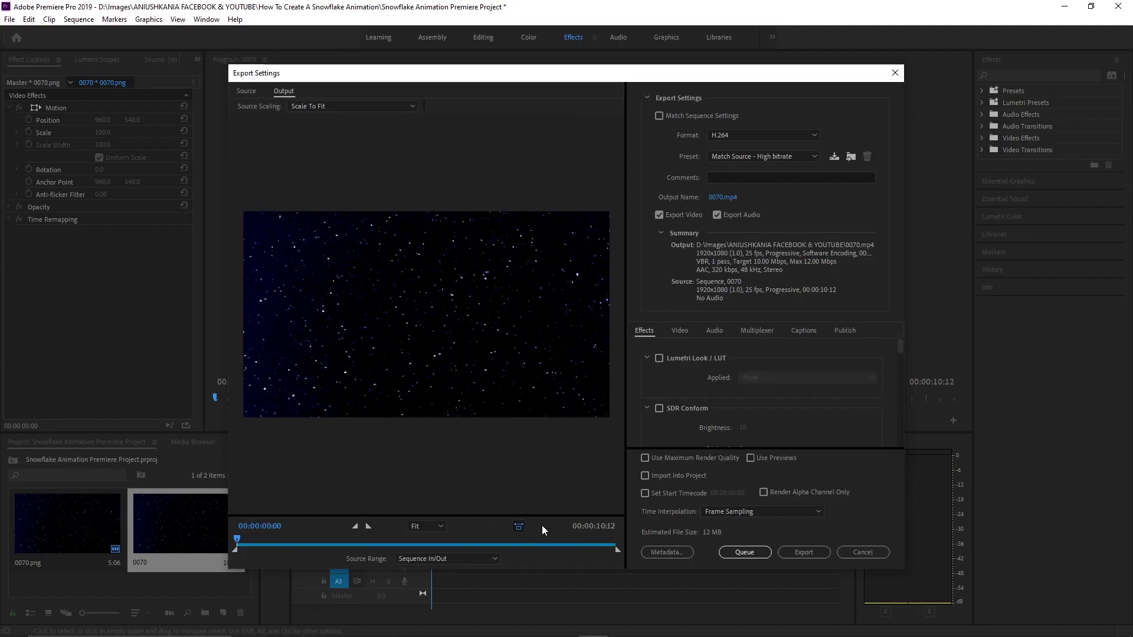
click(770, 158)
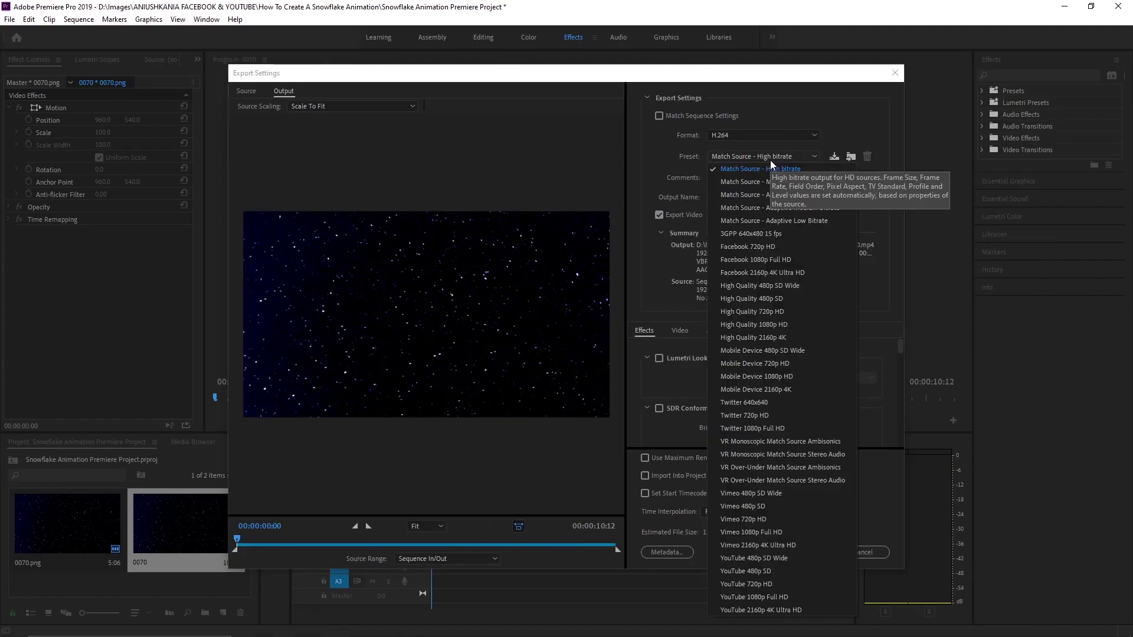
click(796, 256)
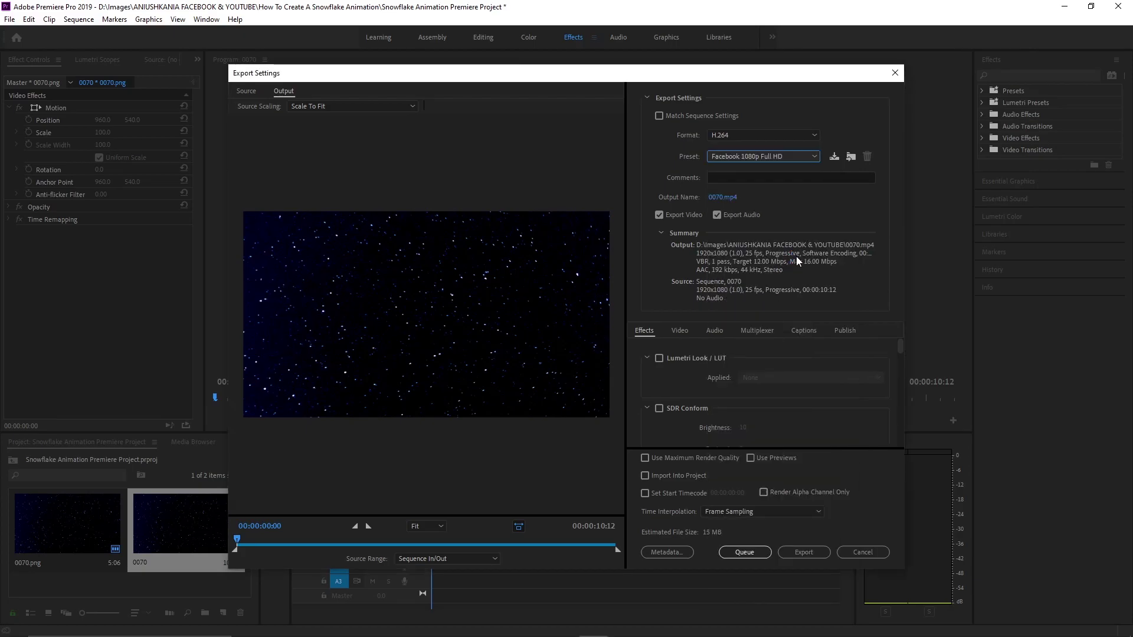
Name the output 'Snowflake Animation Movie.mp4' and export the movie
click(723, 199)
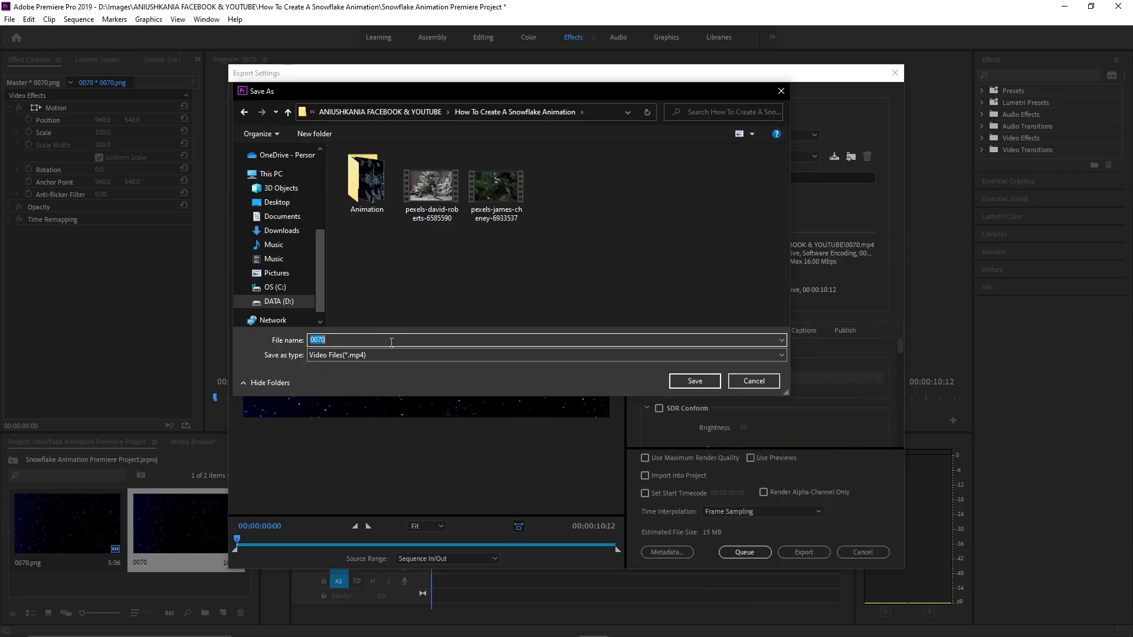
text(Snowflake Animation)
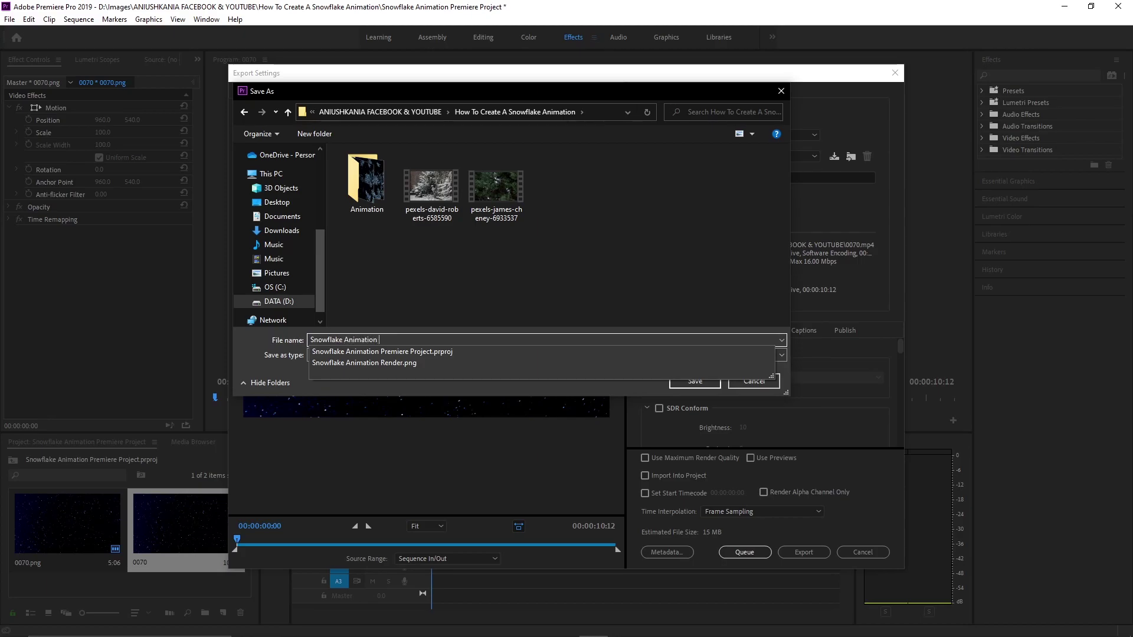
text(Movie)
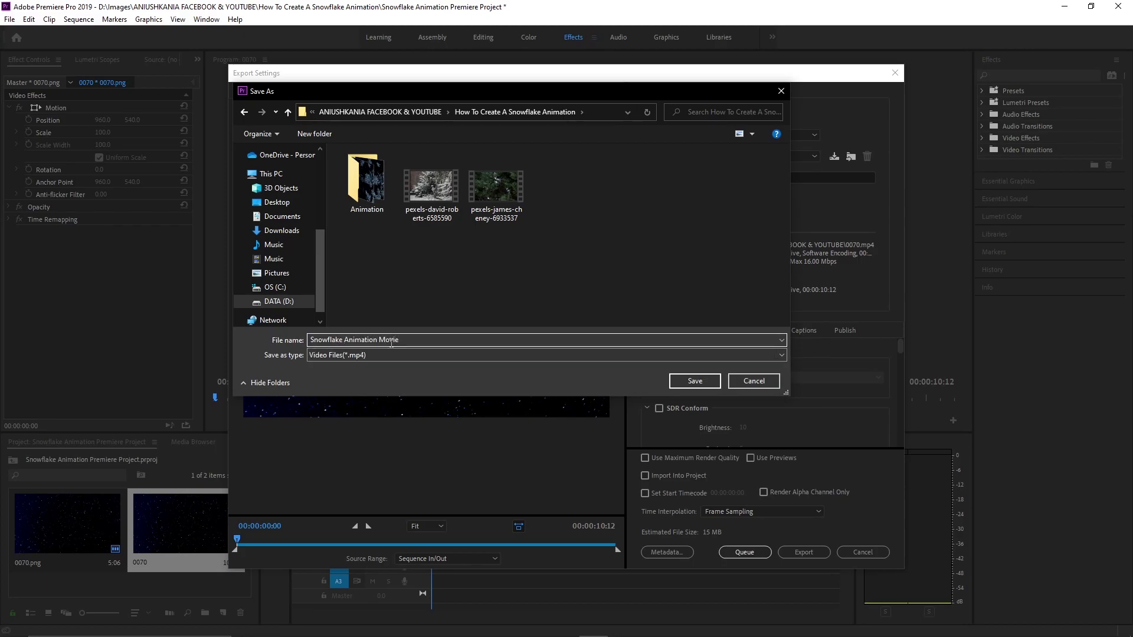
click(712, 379)
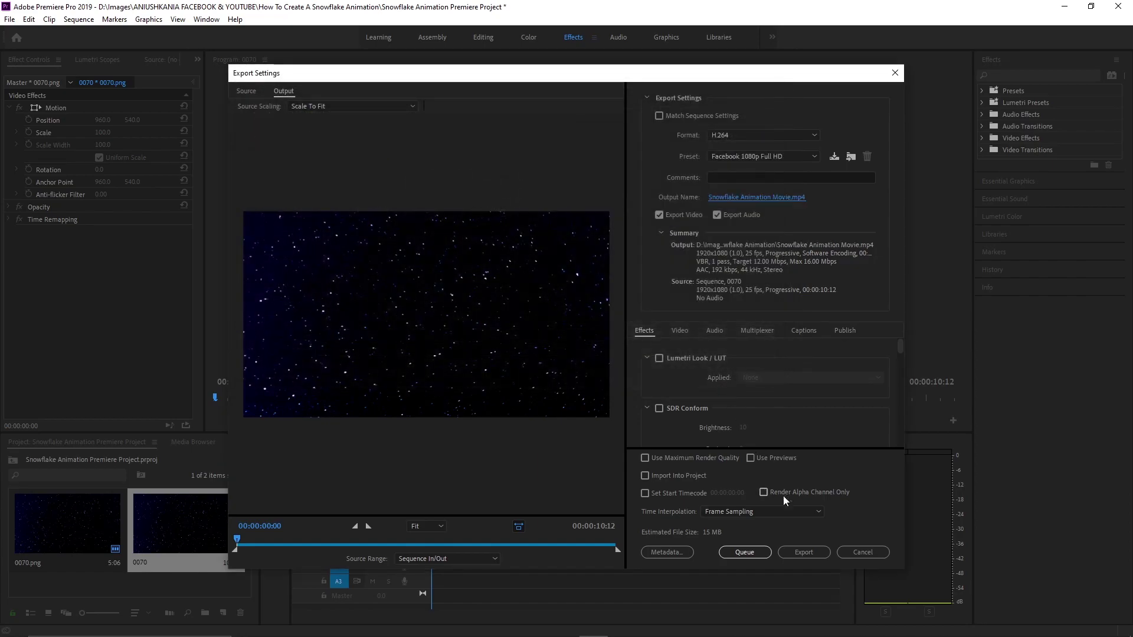
click(812, 556)
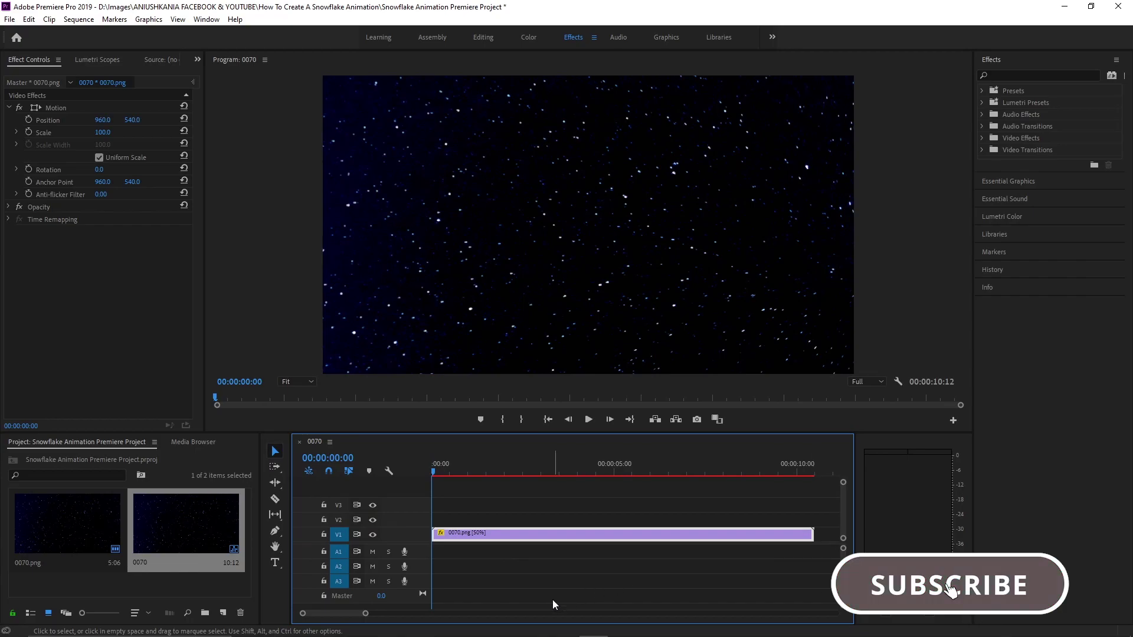
Play Snowflake Animation Movie.mp4 from its export folder in the media player
key(alt+Tab)
double_click(393, 328)
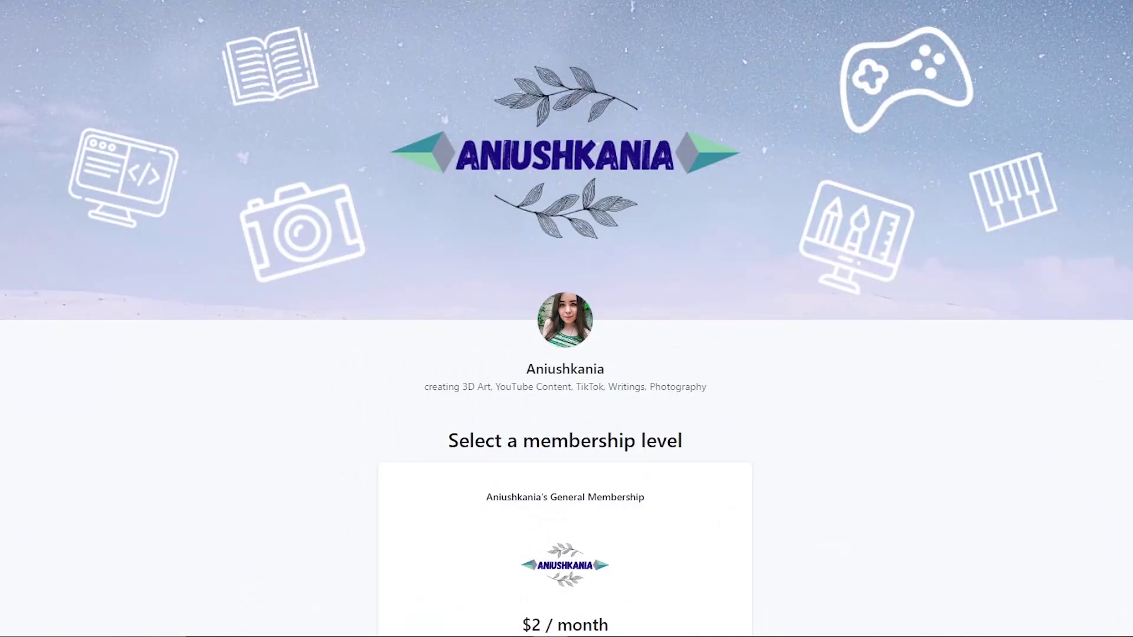
scroll(566, 318, down, 2)
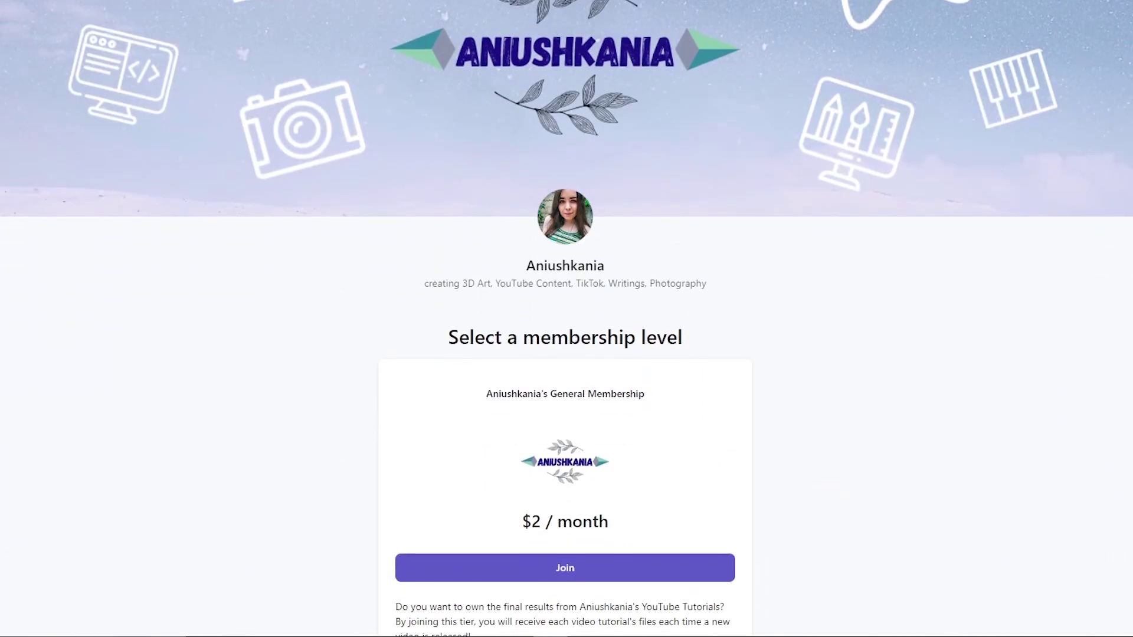
scroll(566, 319, down, 2)
scroll(566, 318, down, 4)
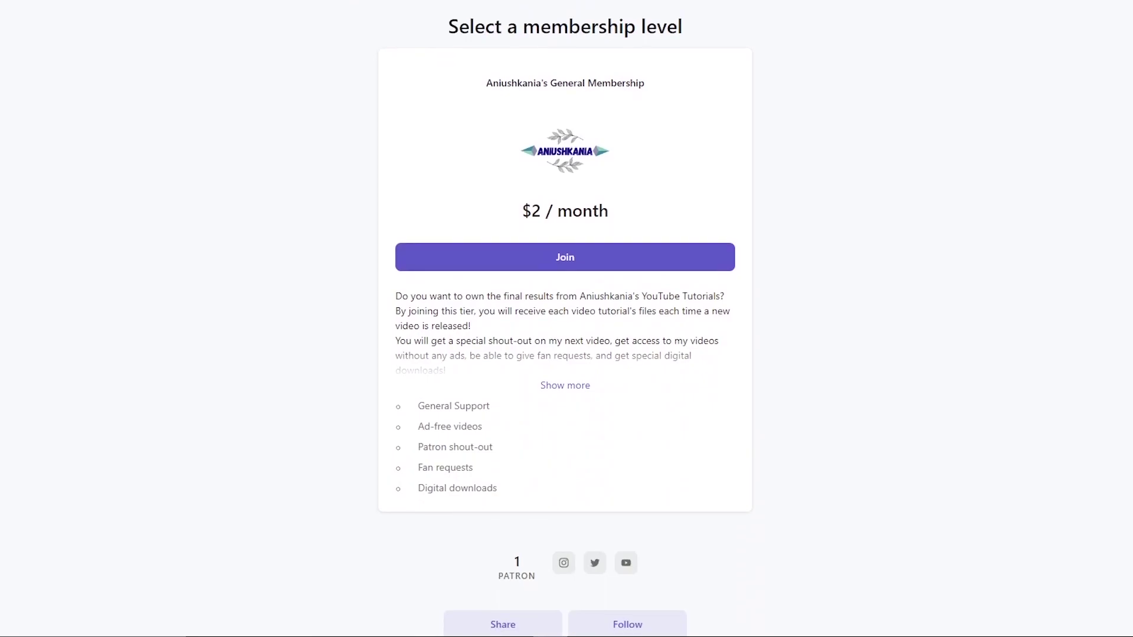
scroll(566, 318, down, 4)
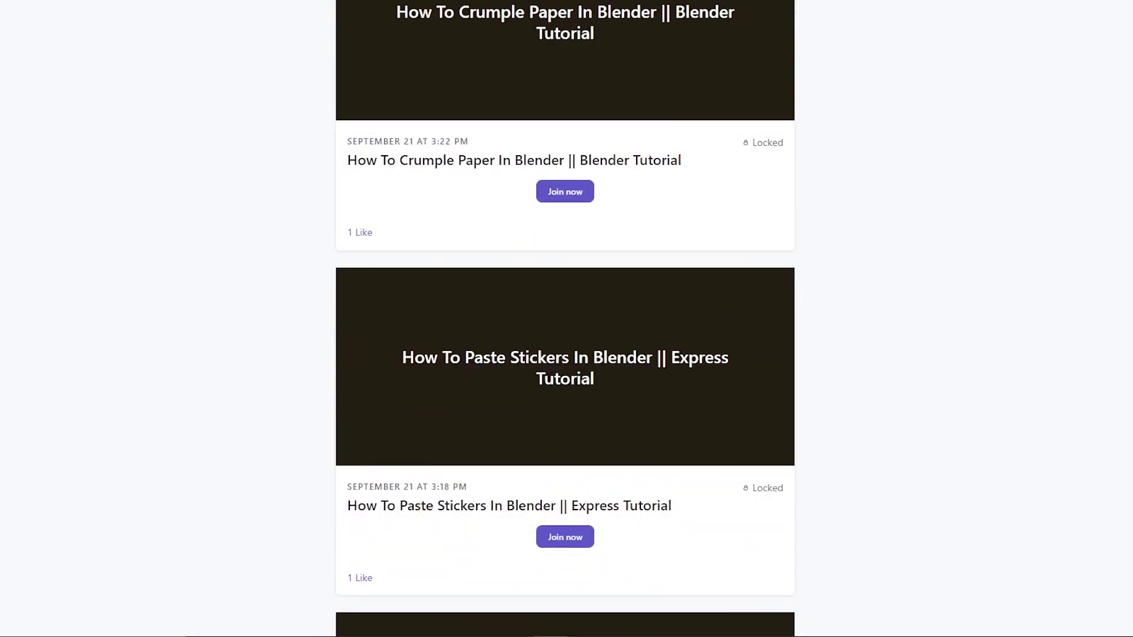
scroll(566, 319, down, 4)
scroll(565, 319, down, 1)
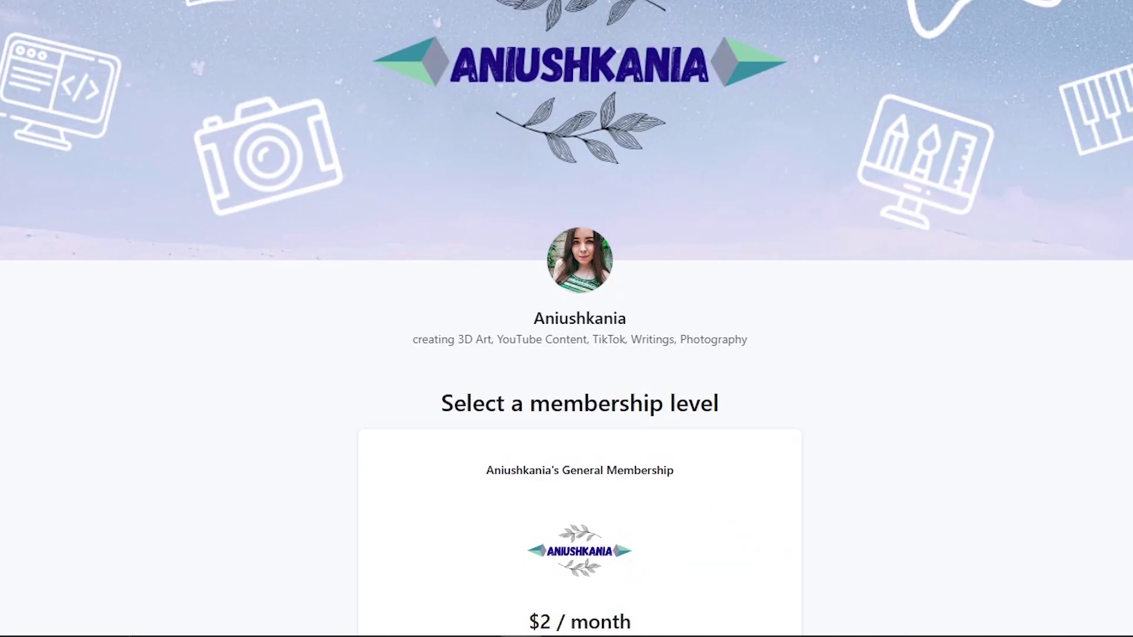
scroll(567, 319, down, 5)
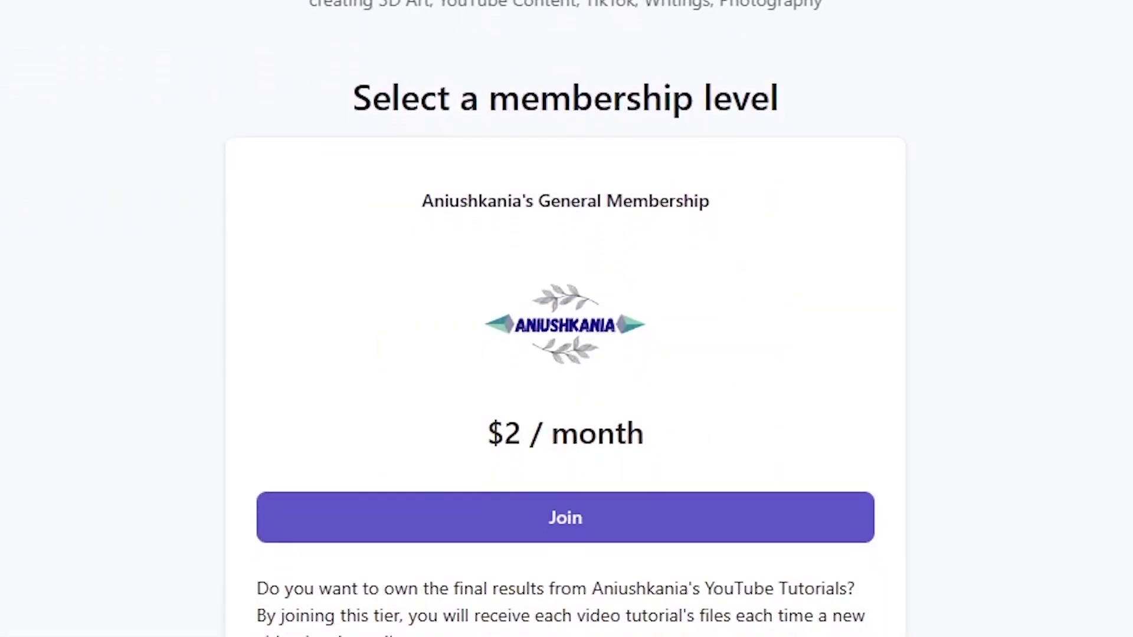
scroll(566, 319, down, 2)
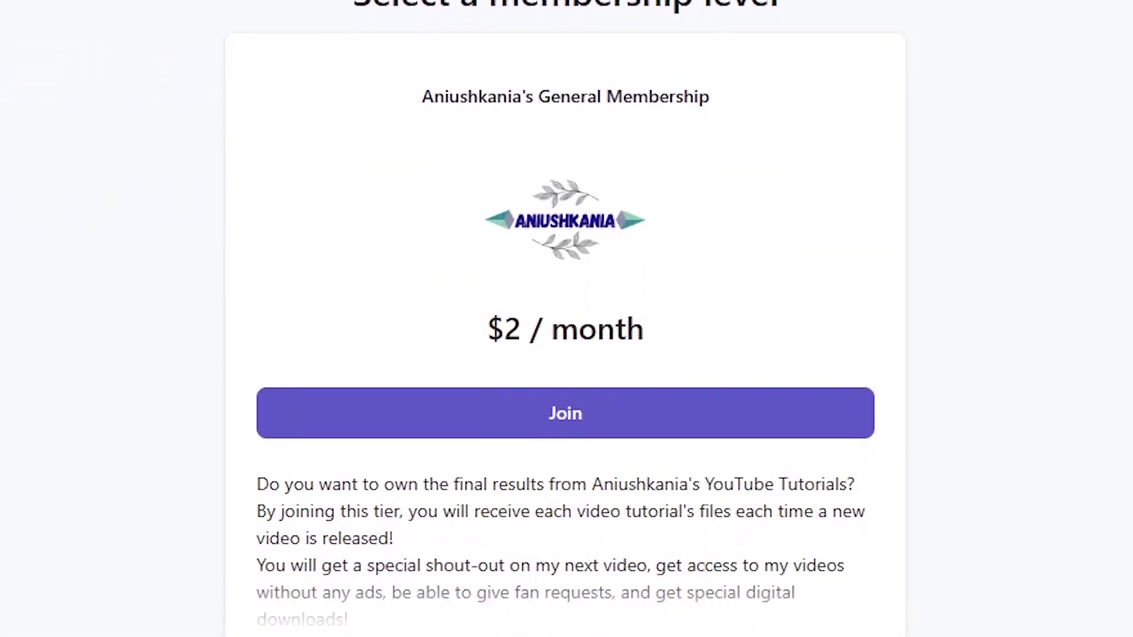